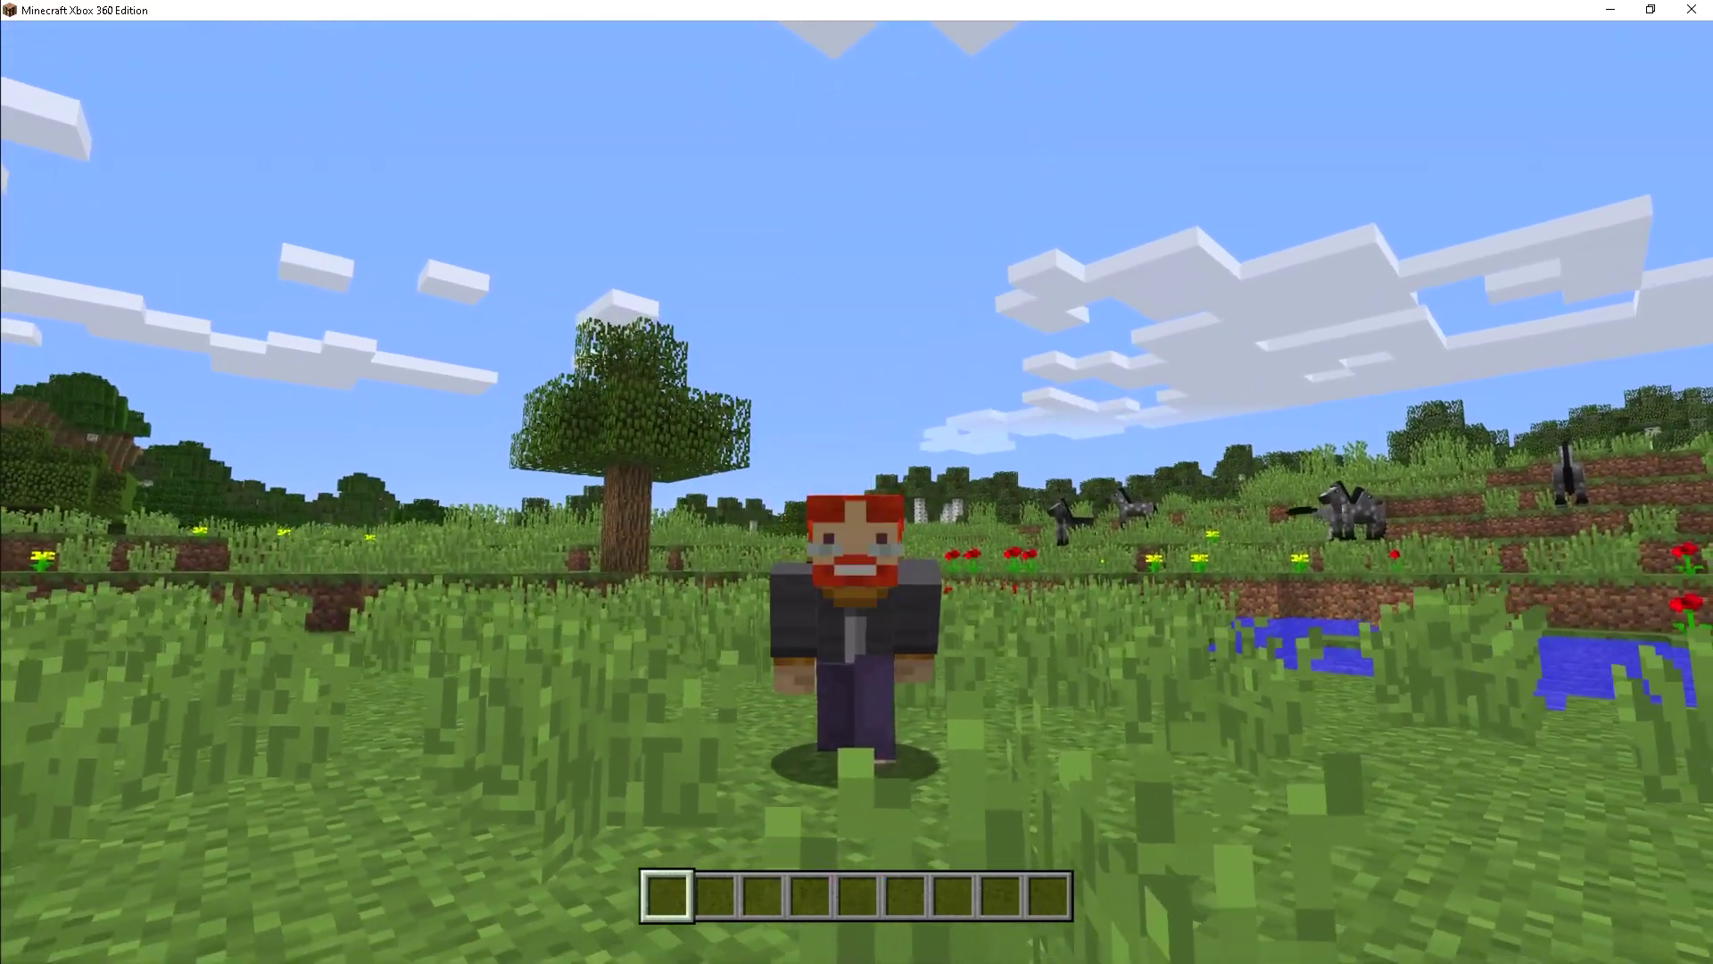
key("F5")
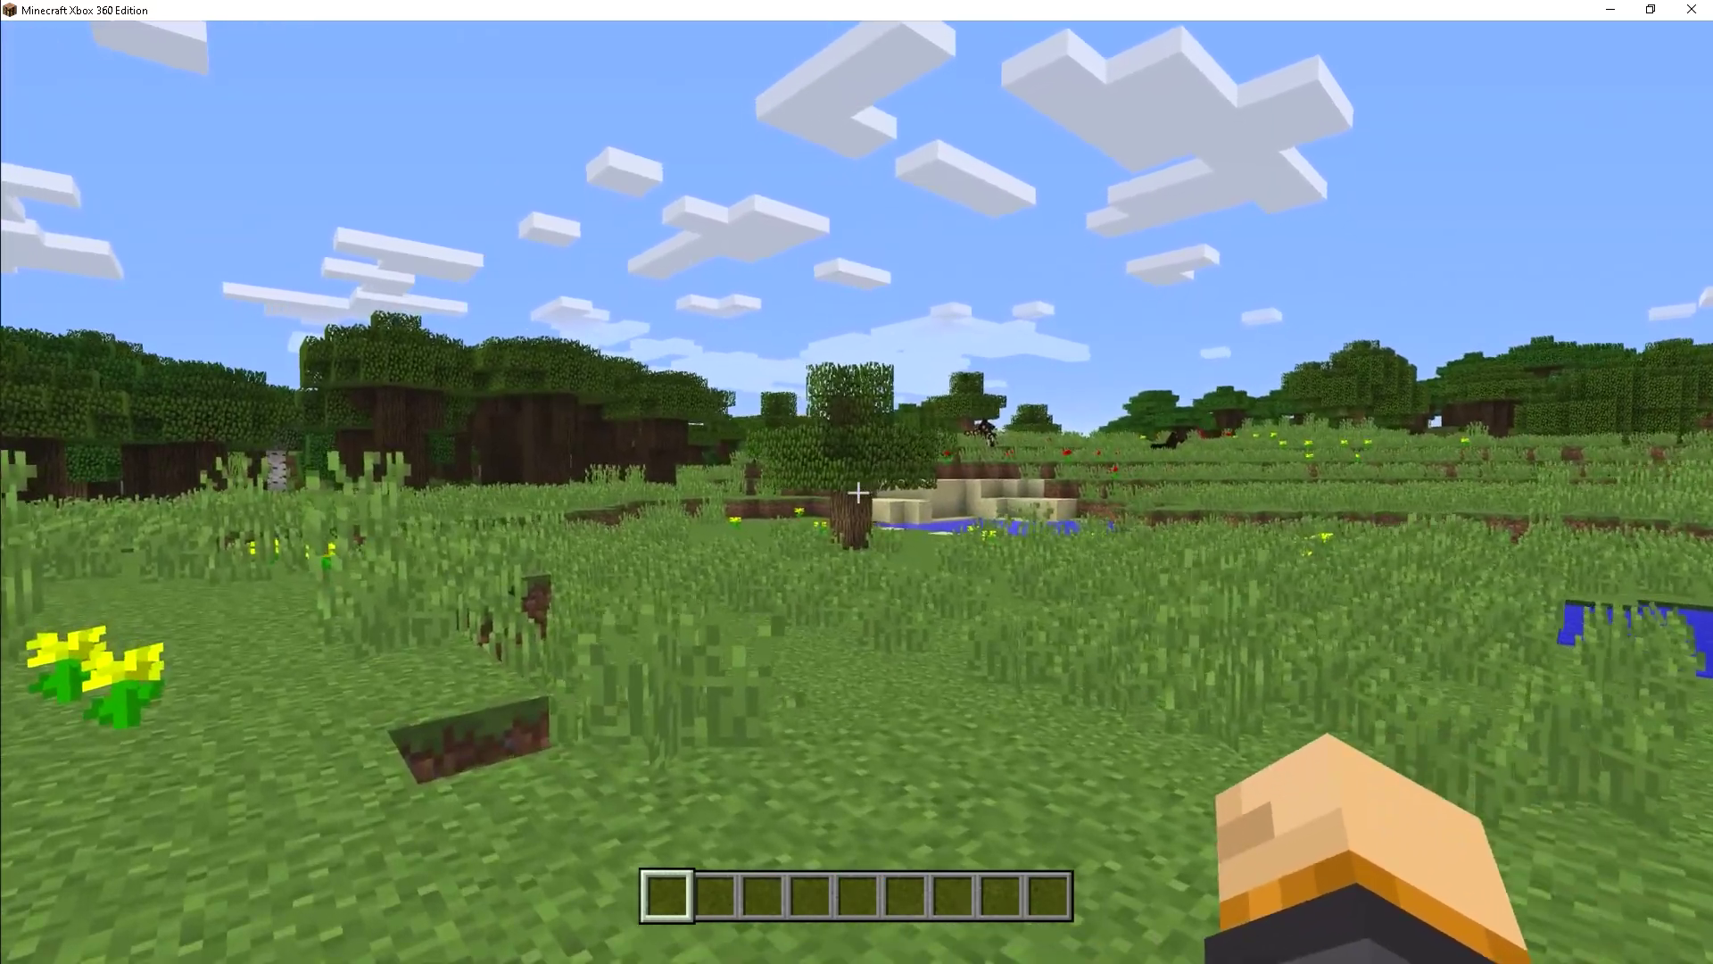
key("w")
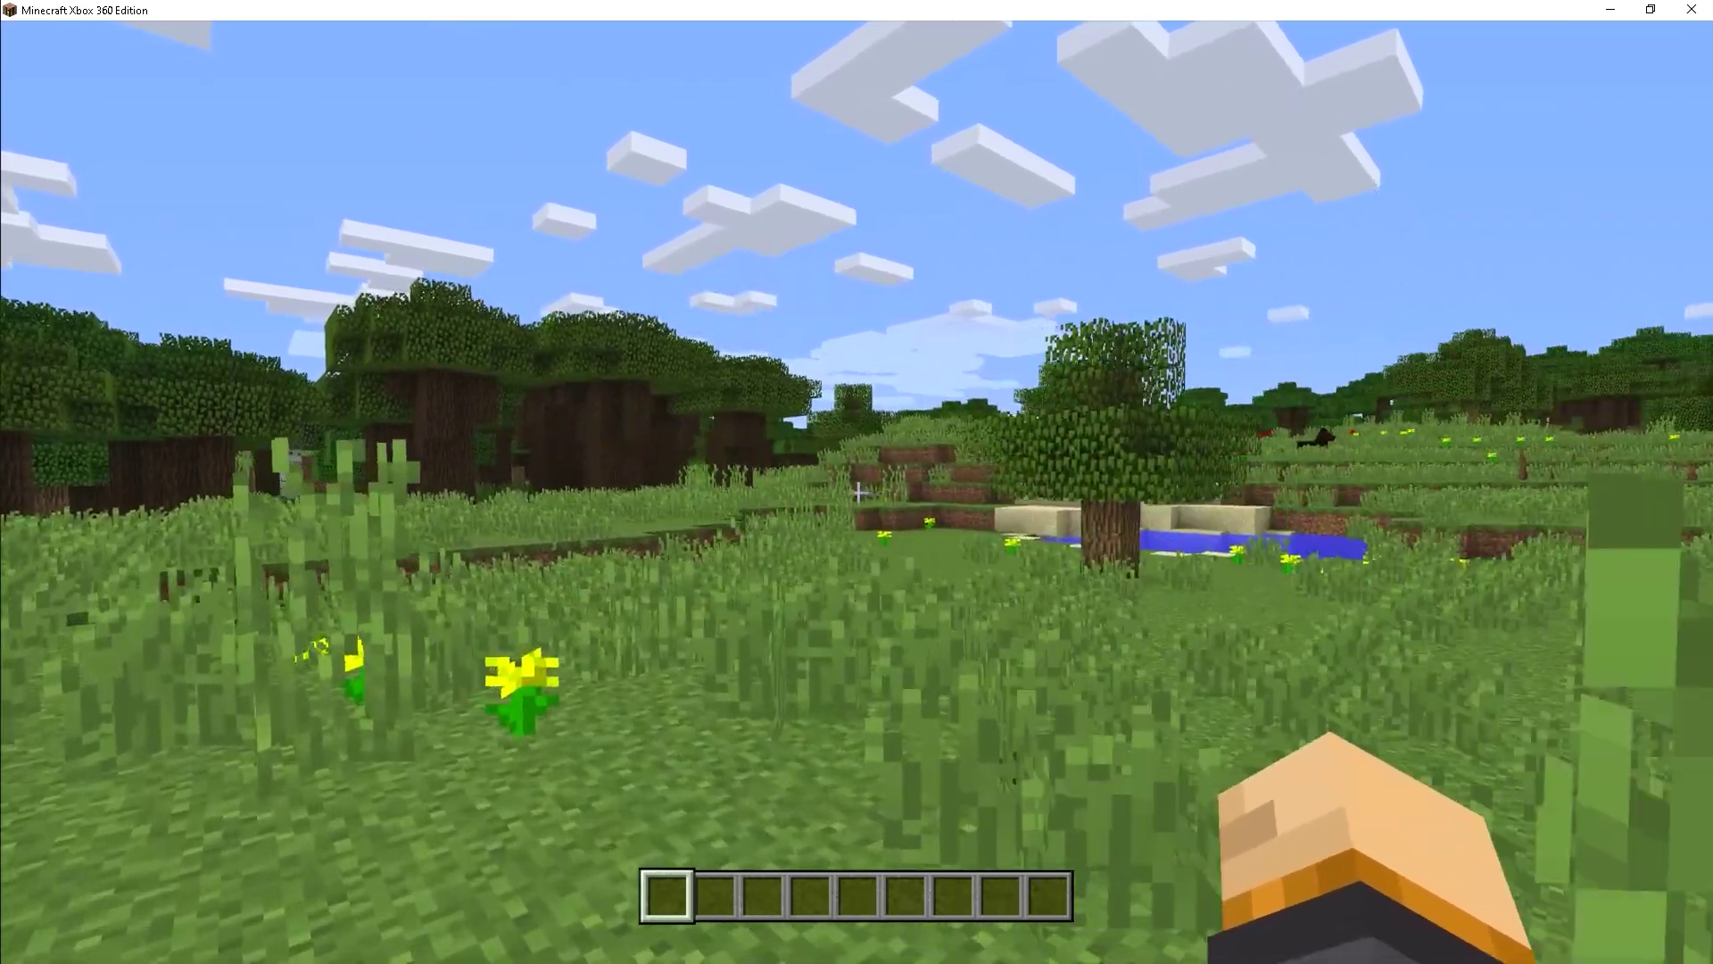
key("w")
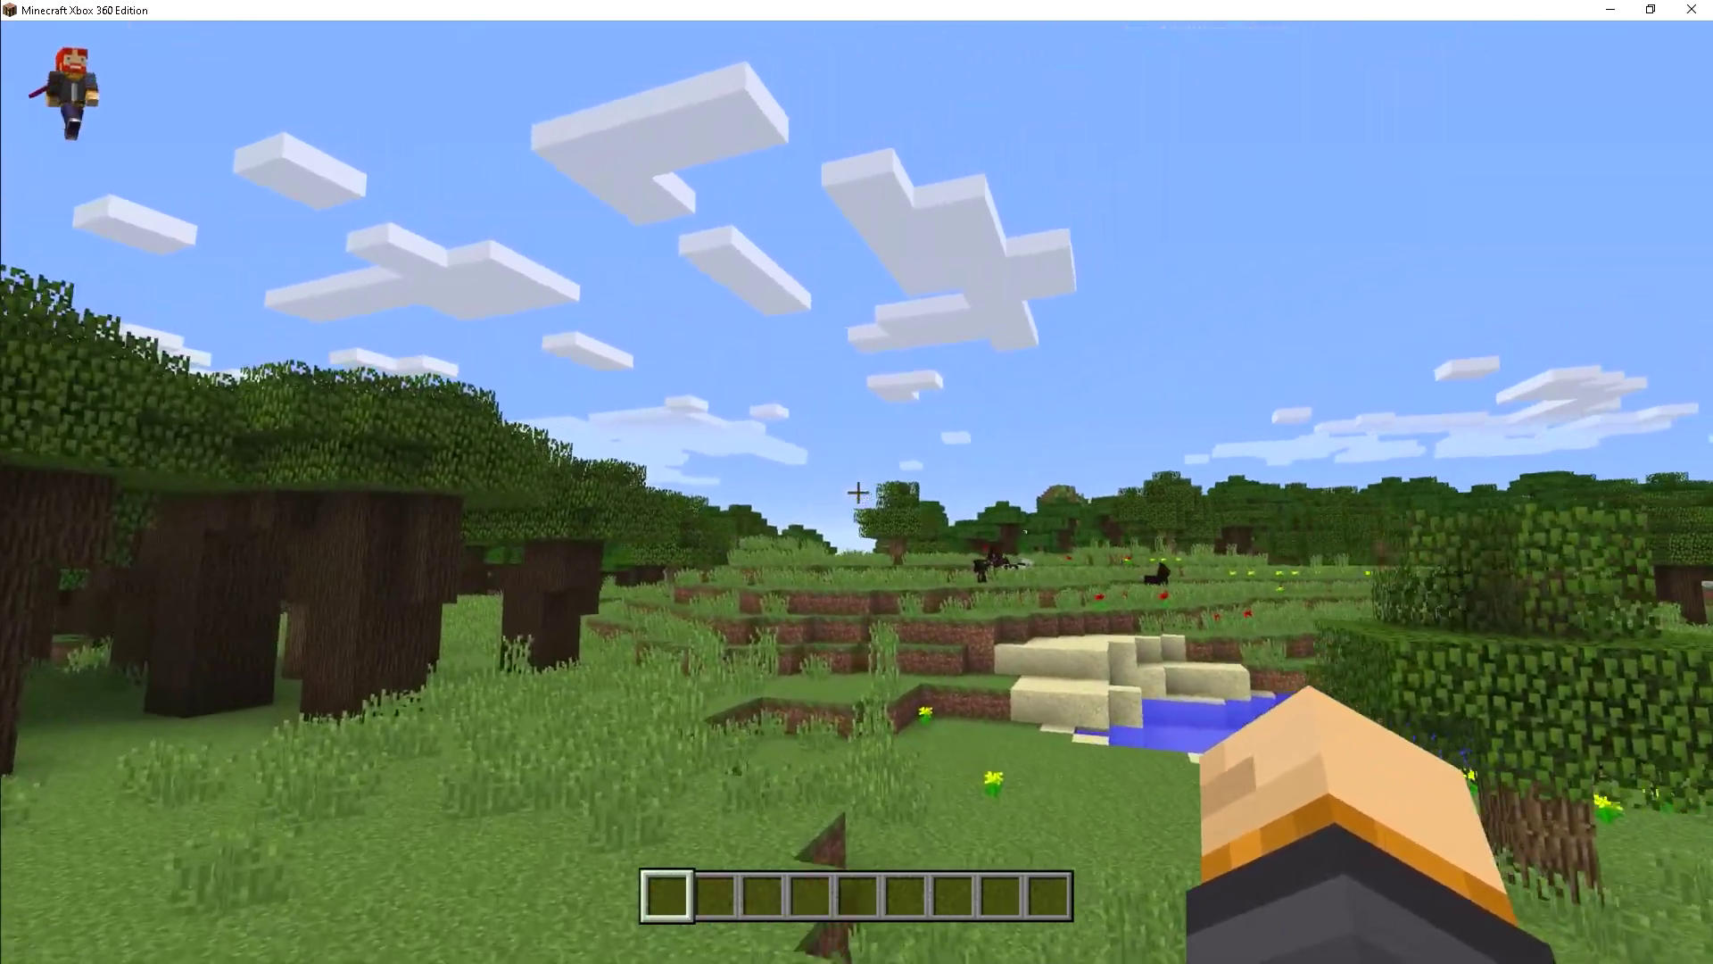
key("w")
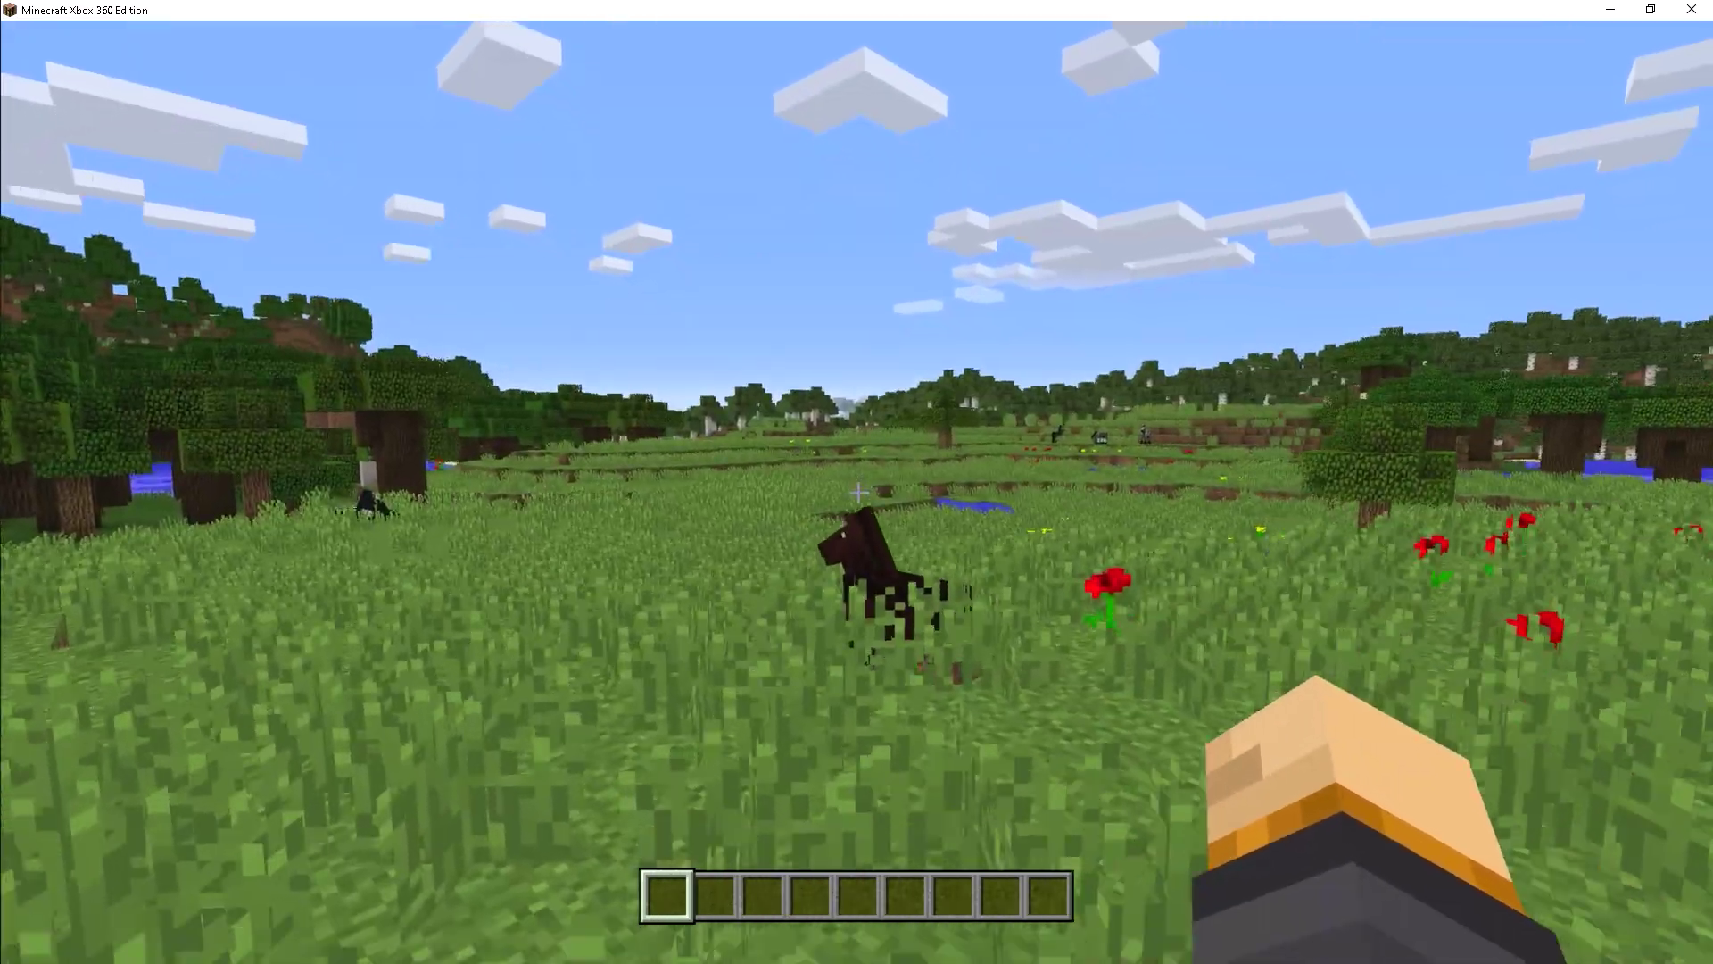
key("w")
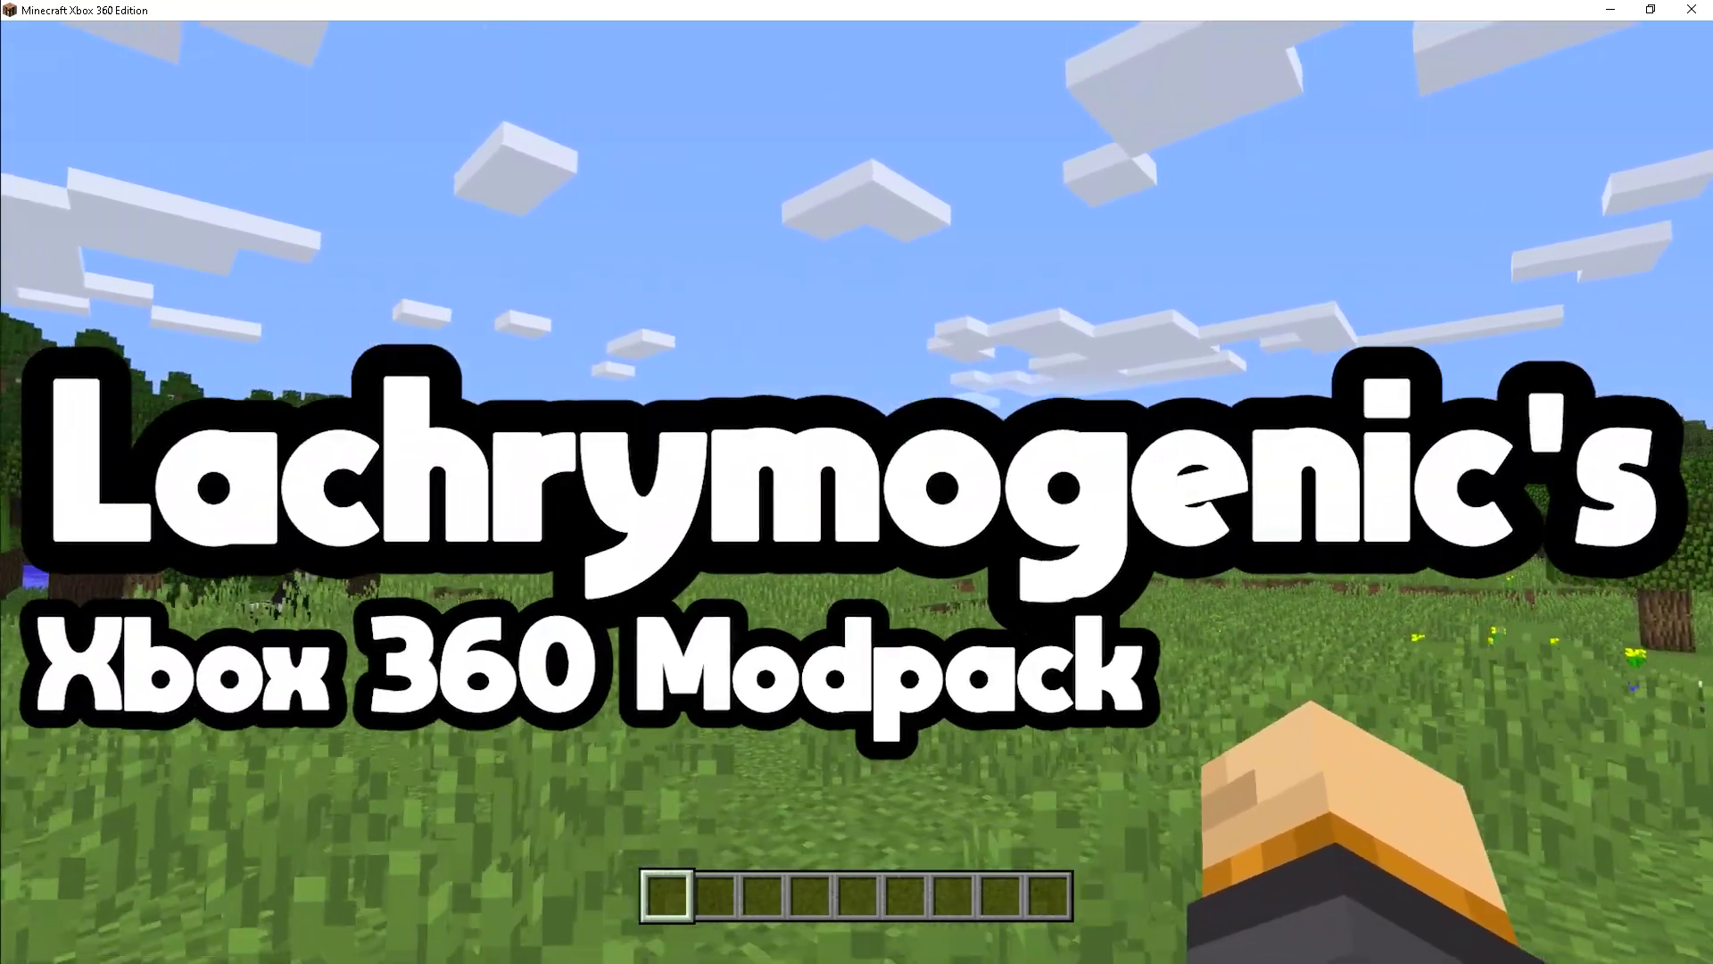
key("w")
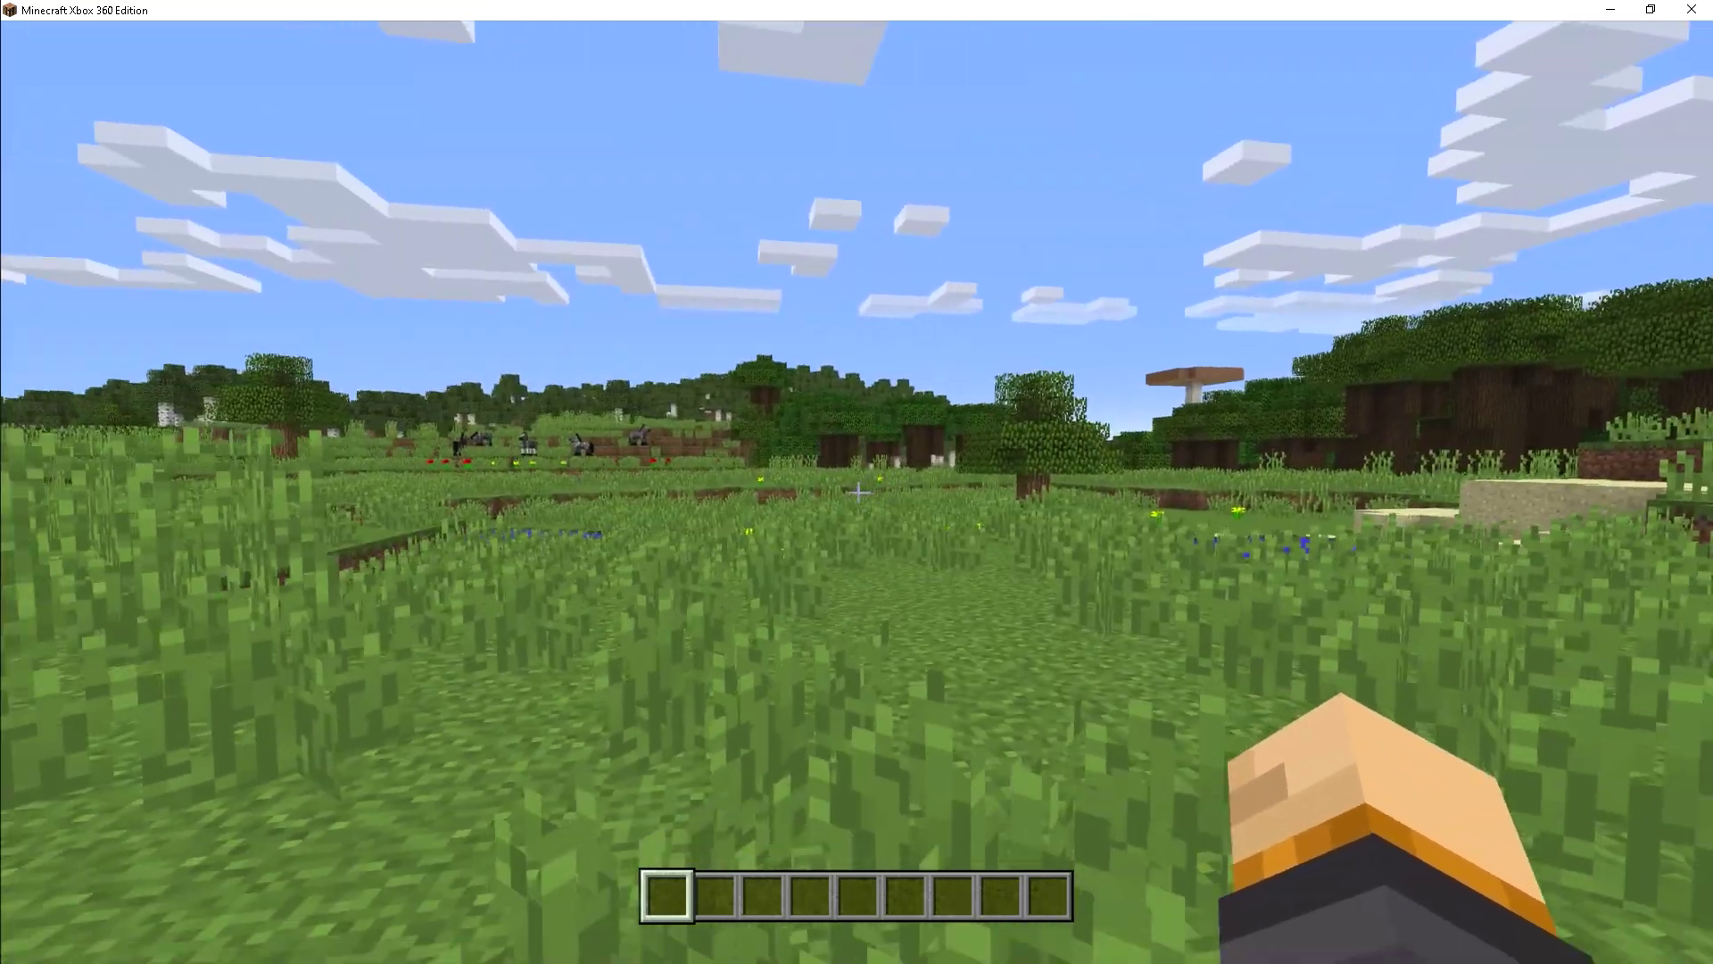
key("w")
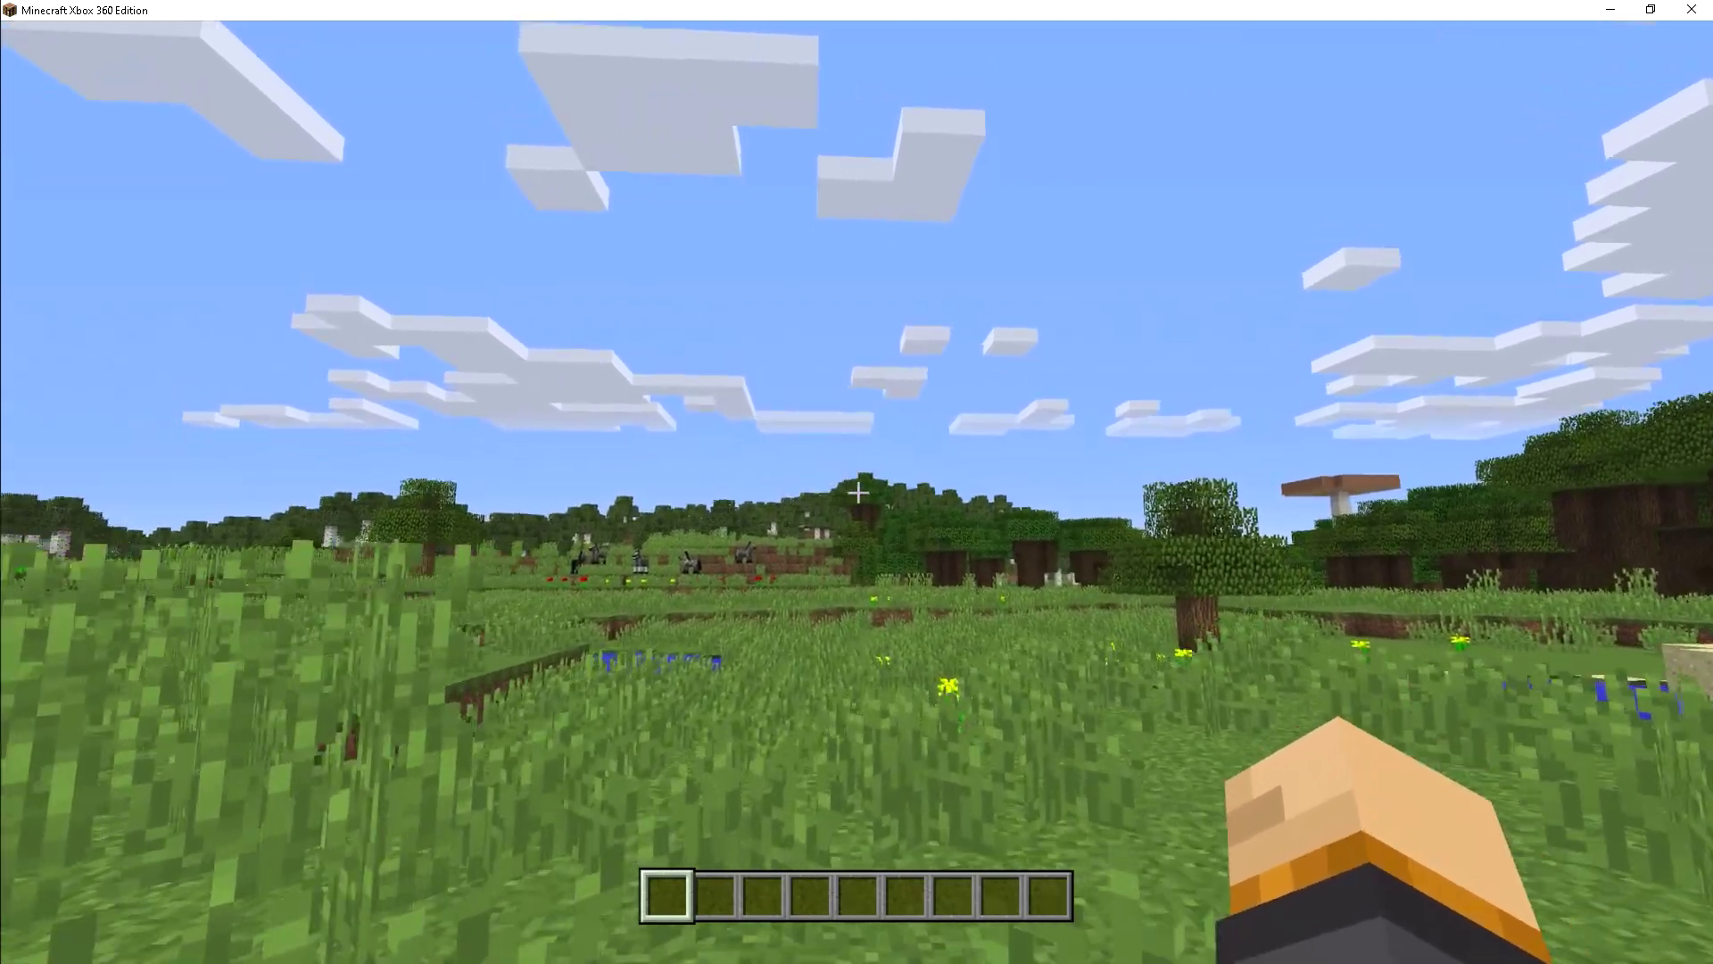
key("w")
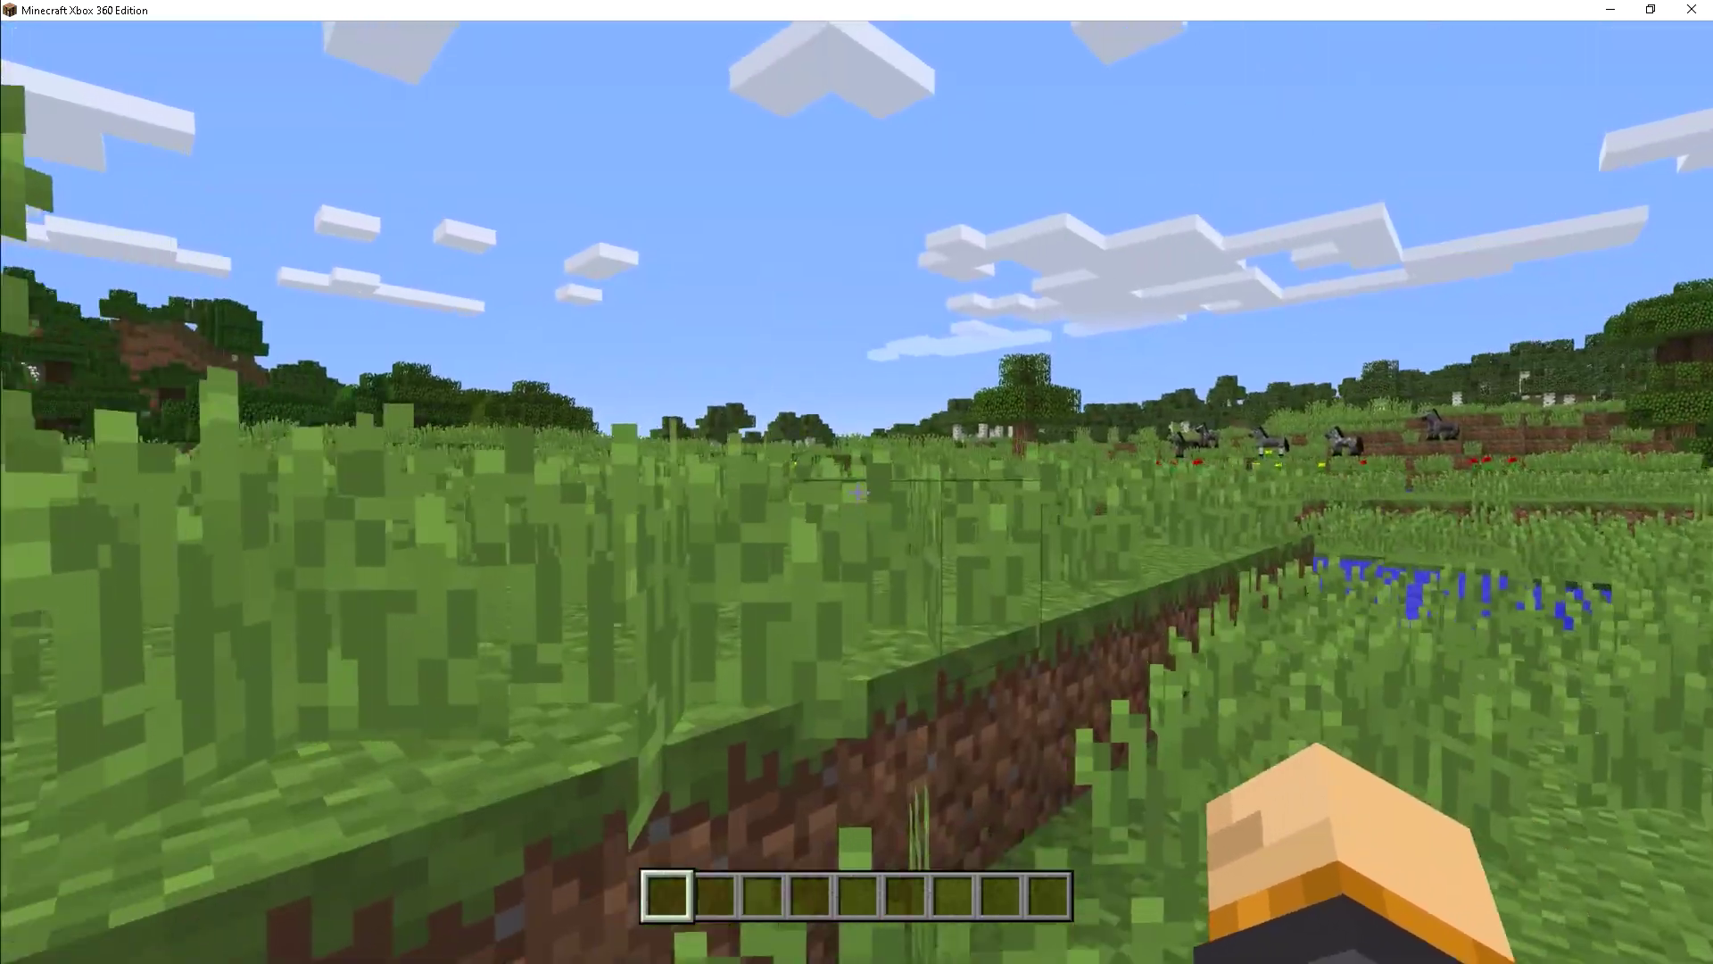
key("w")
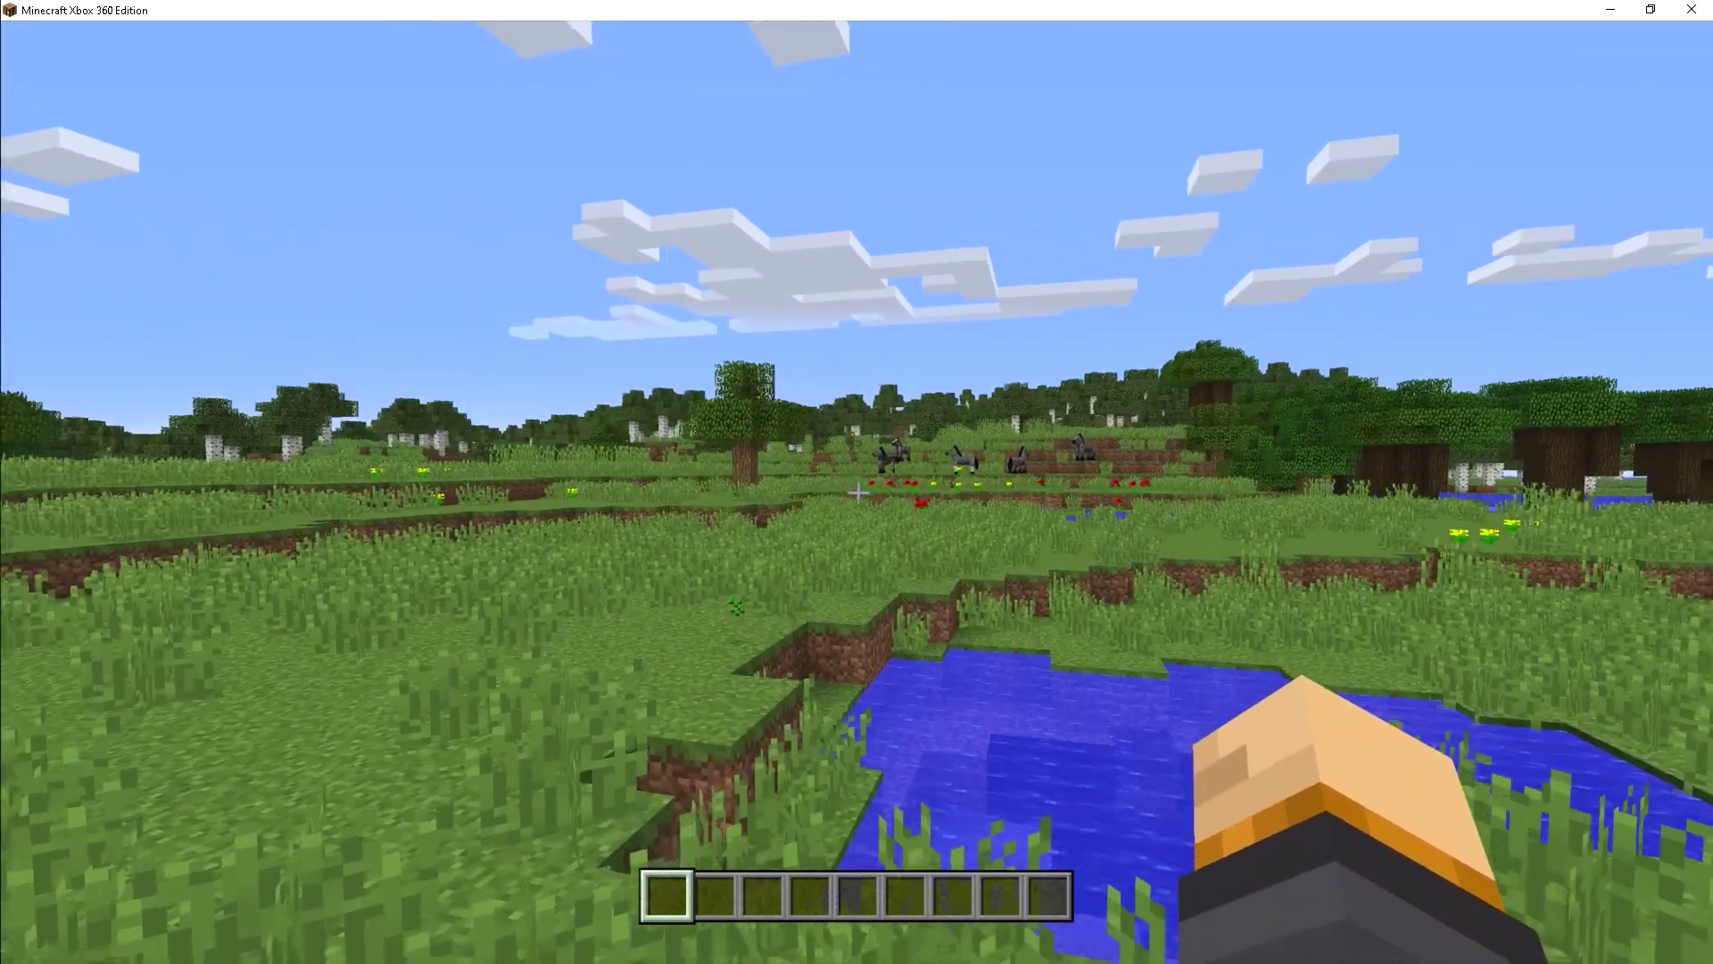
key("w")
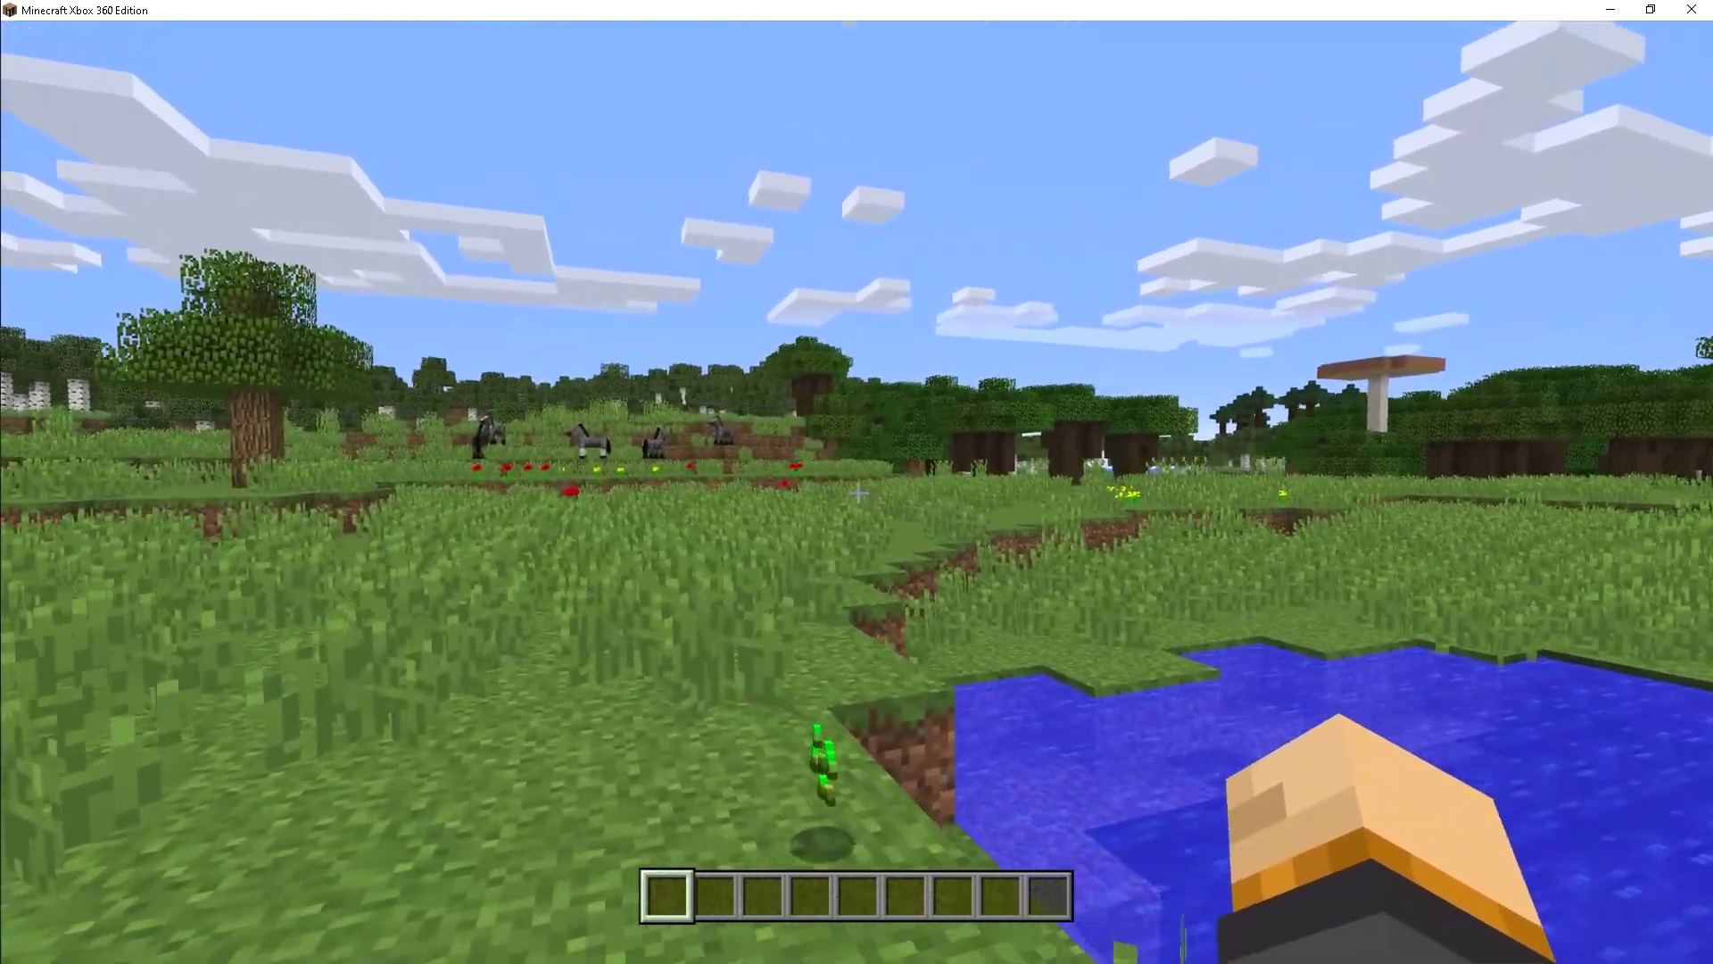
key("w")
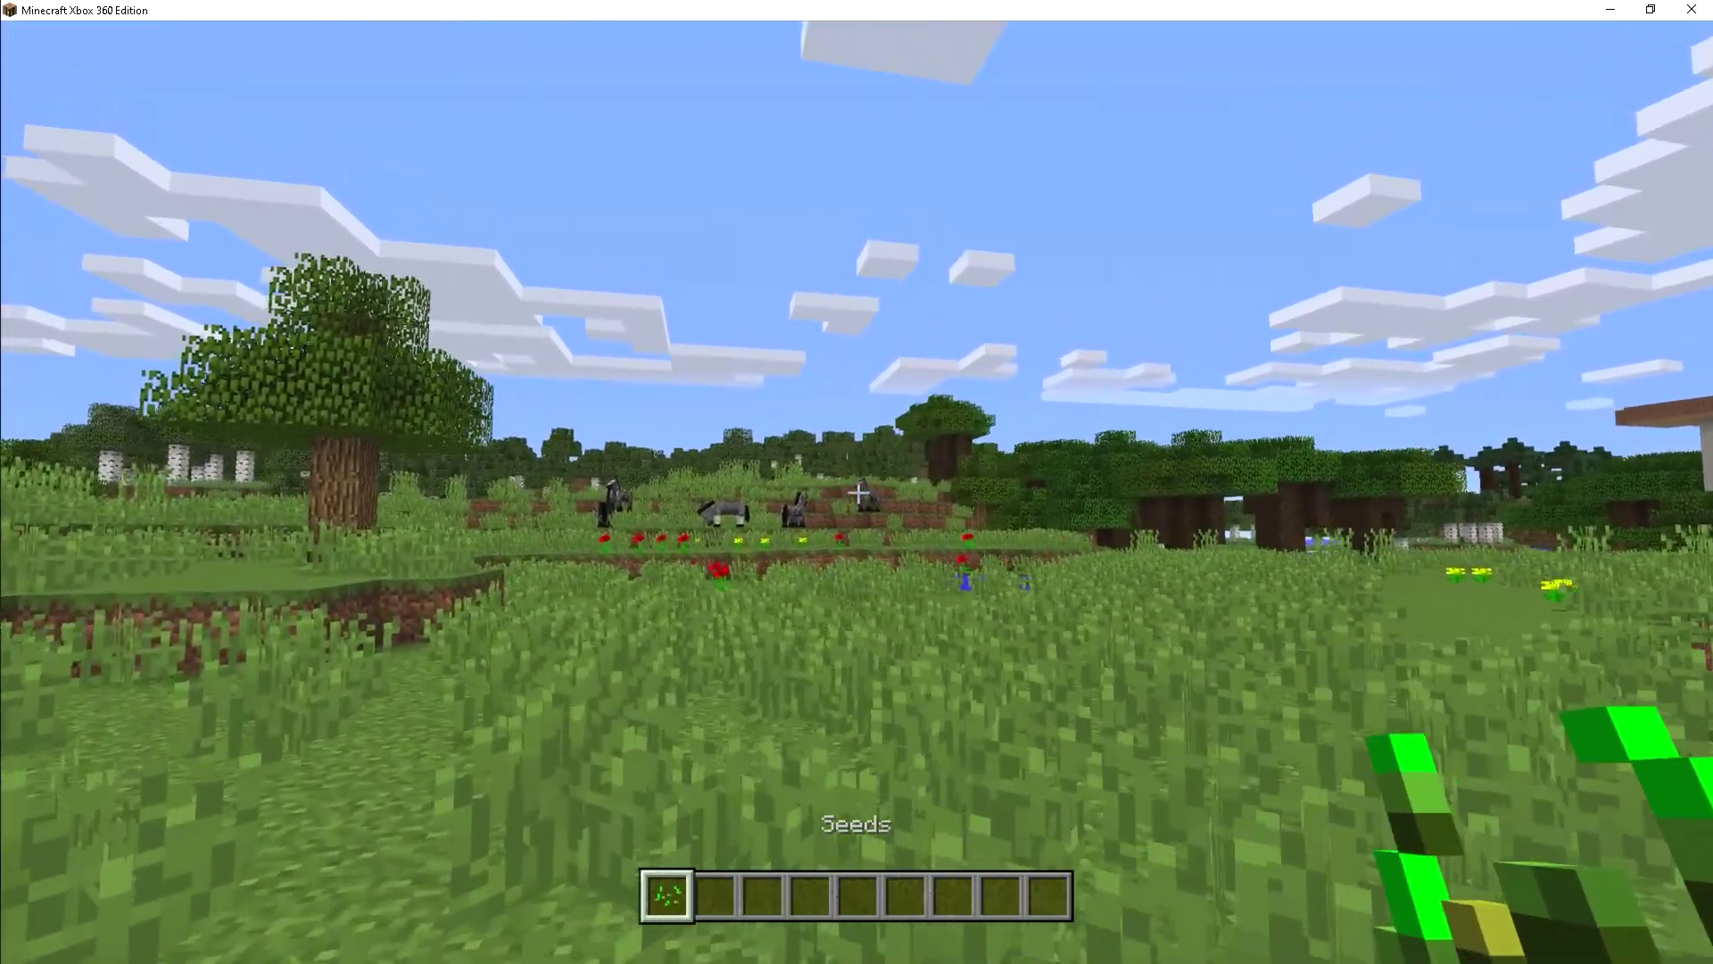
key("w")
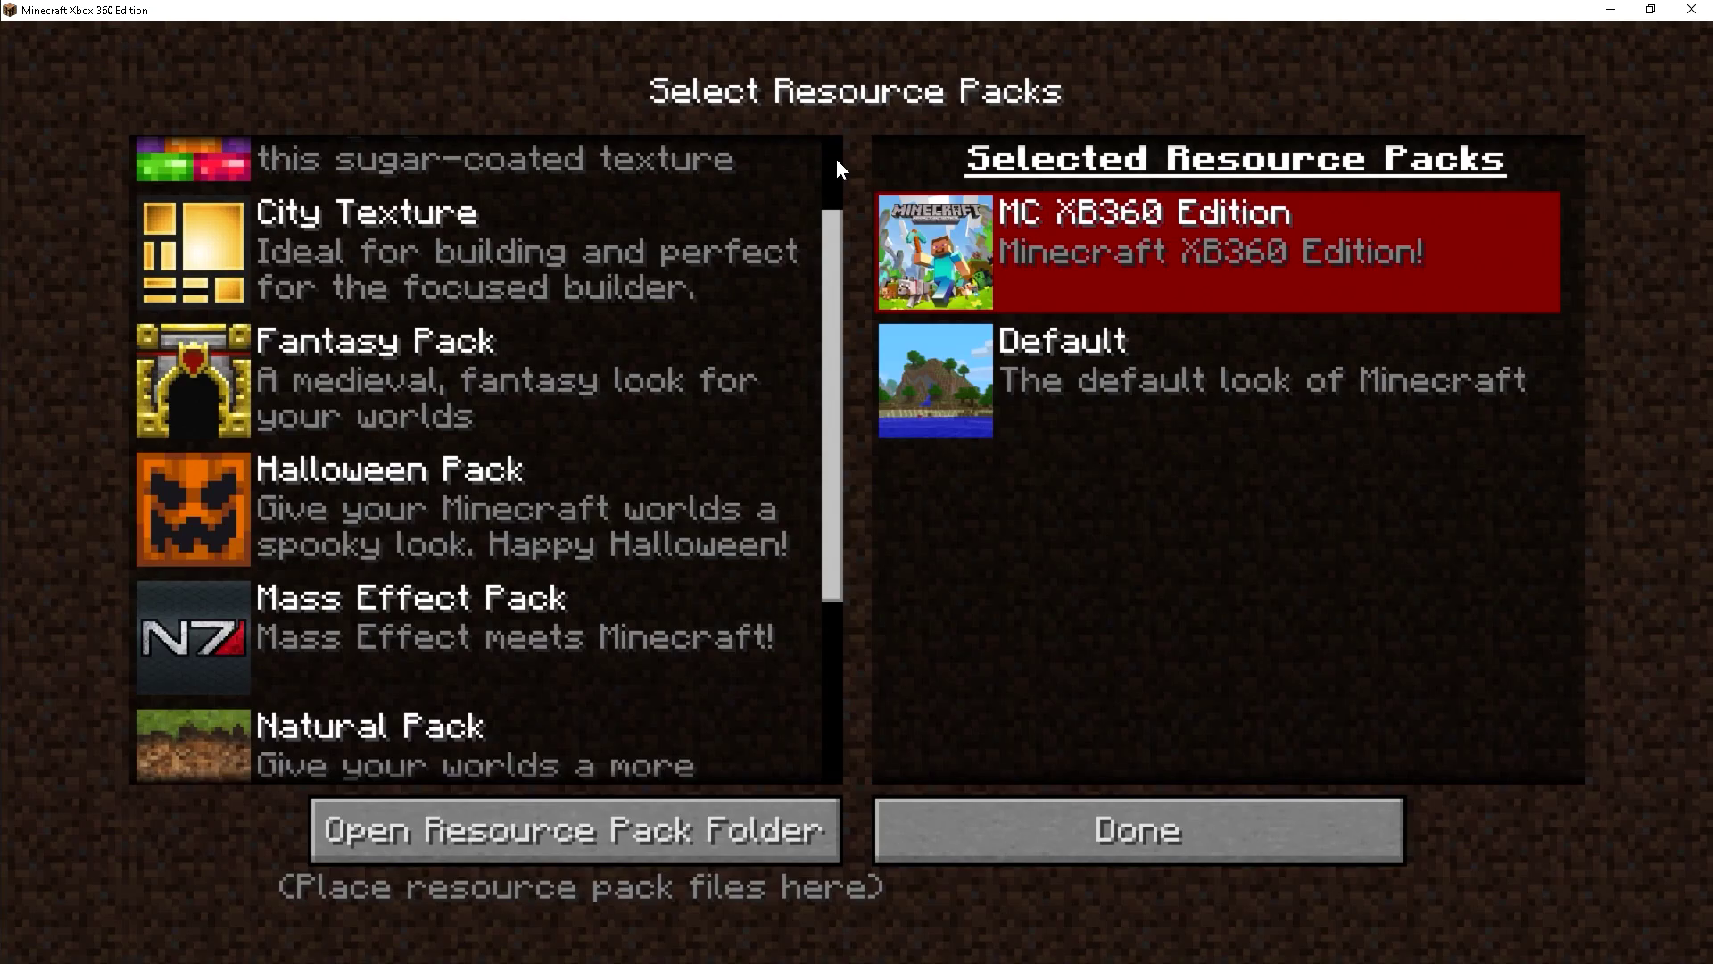
scroll(837, 158, "down", 5)
scroll(836, 158, "up", 7)
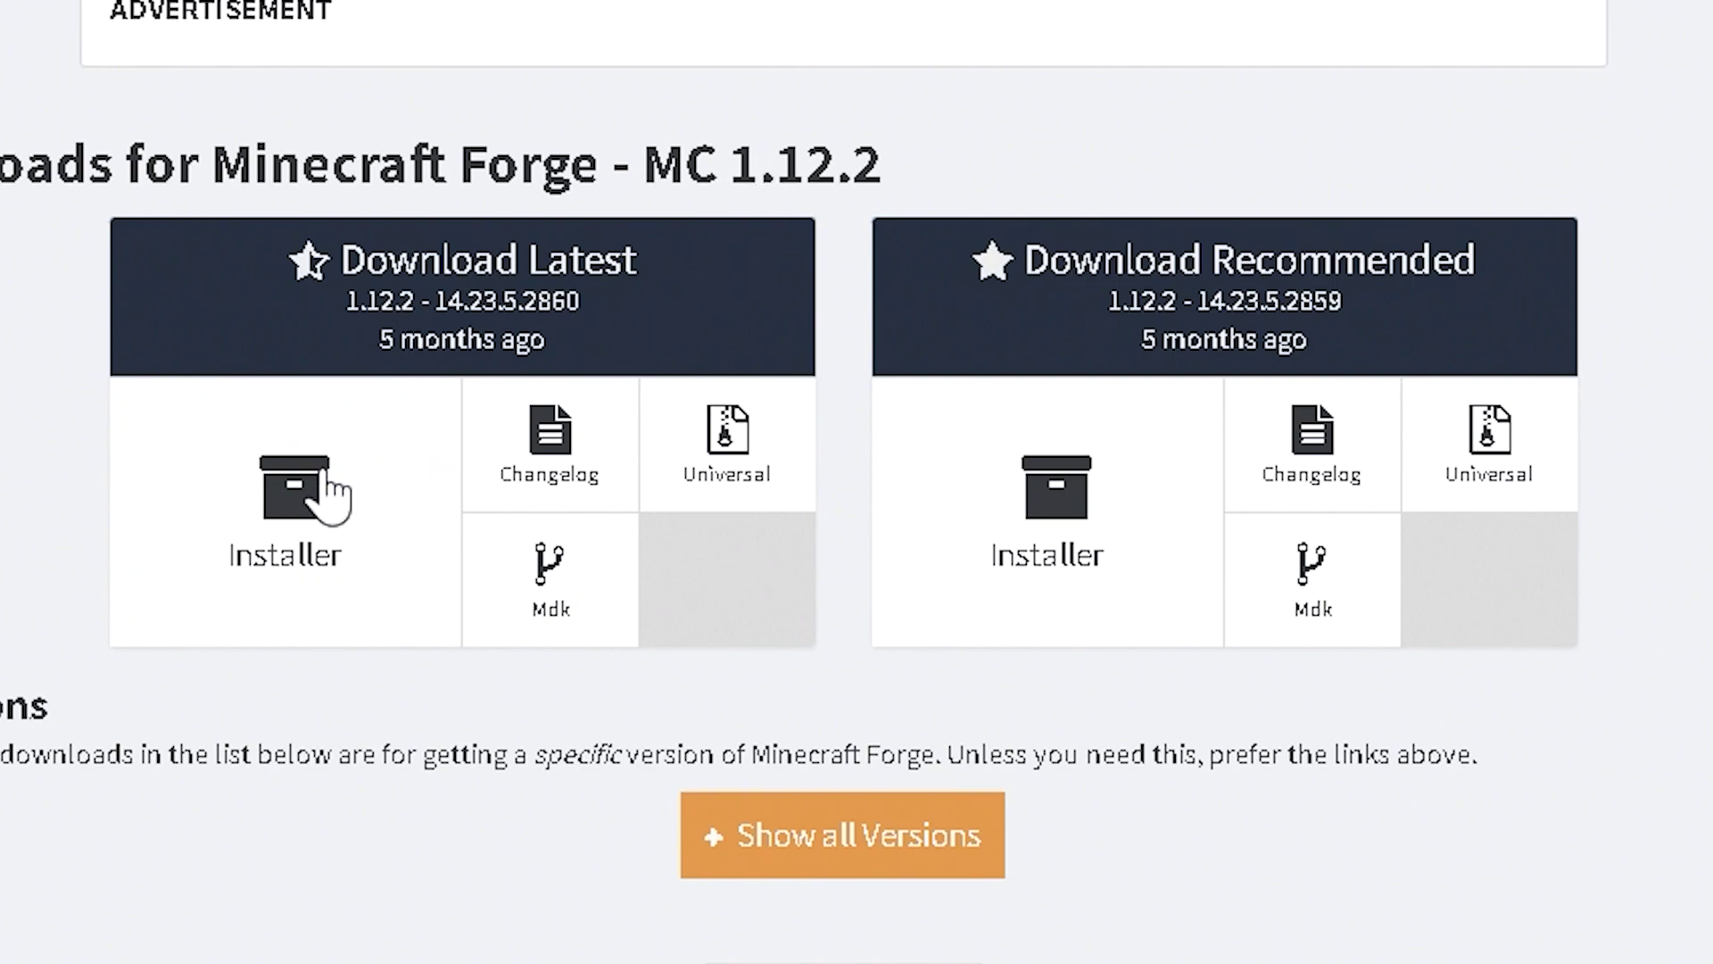
Download the recommended Forge installer, version 14.23.5.2859, for Minecraft 1.12.2 from the Forge website in the browser.
left_click(1002, 486)
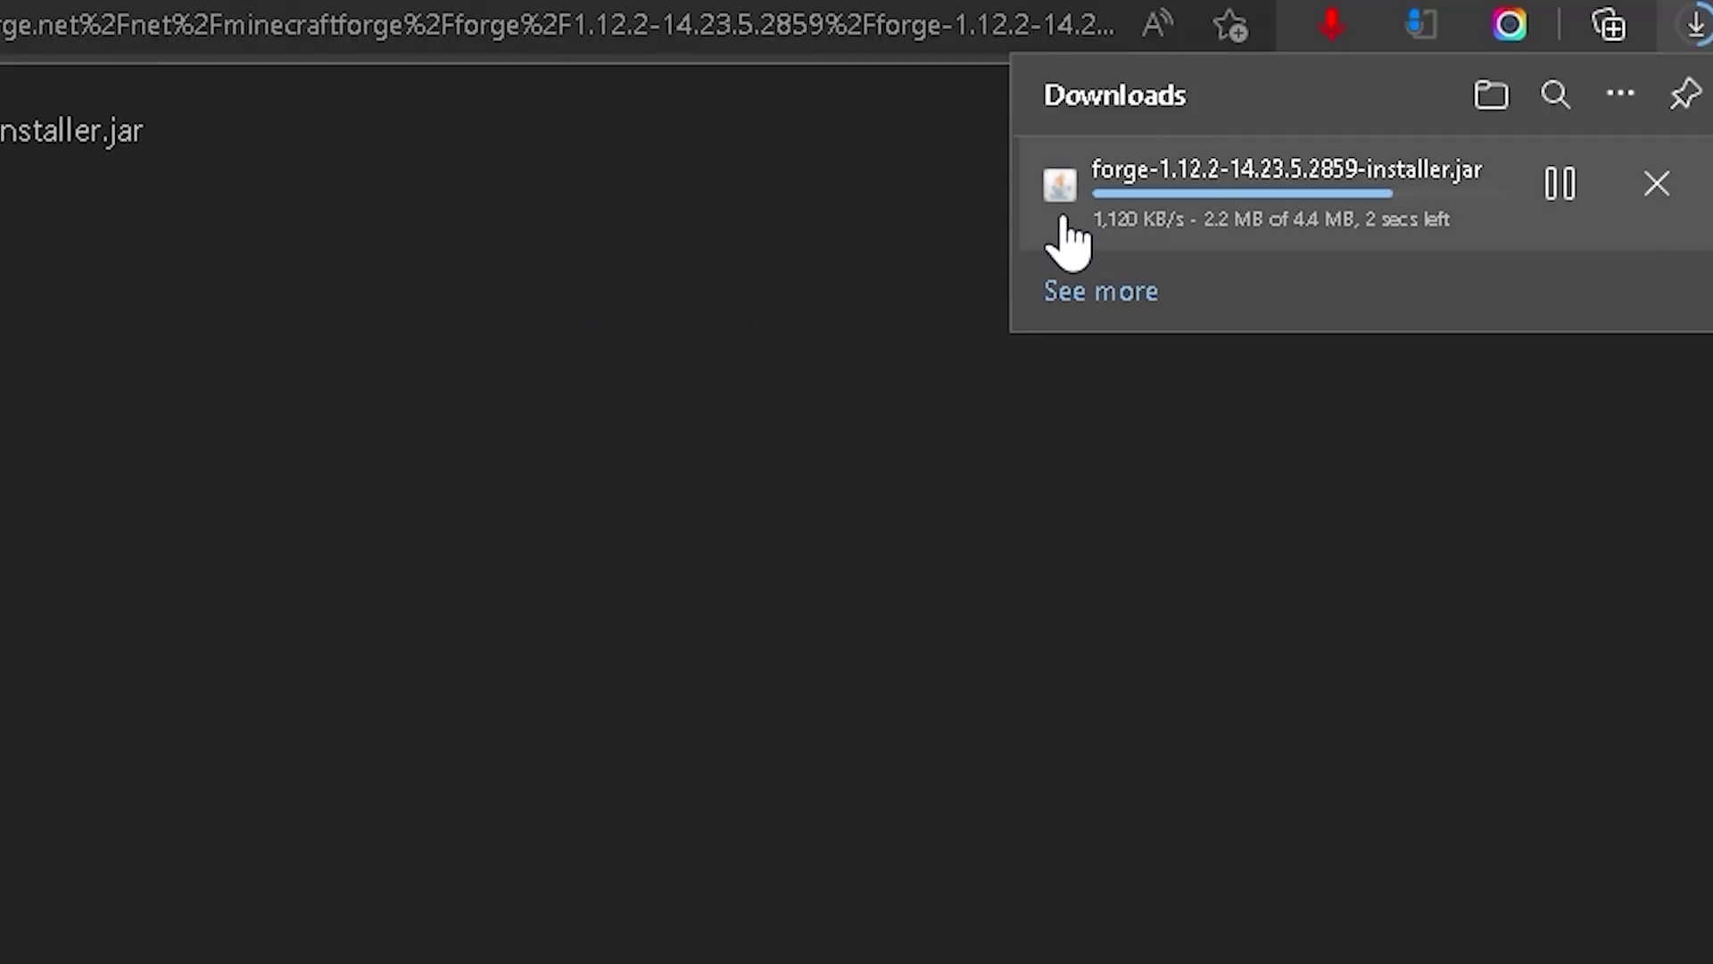
left_click(1213, 268)
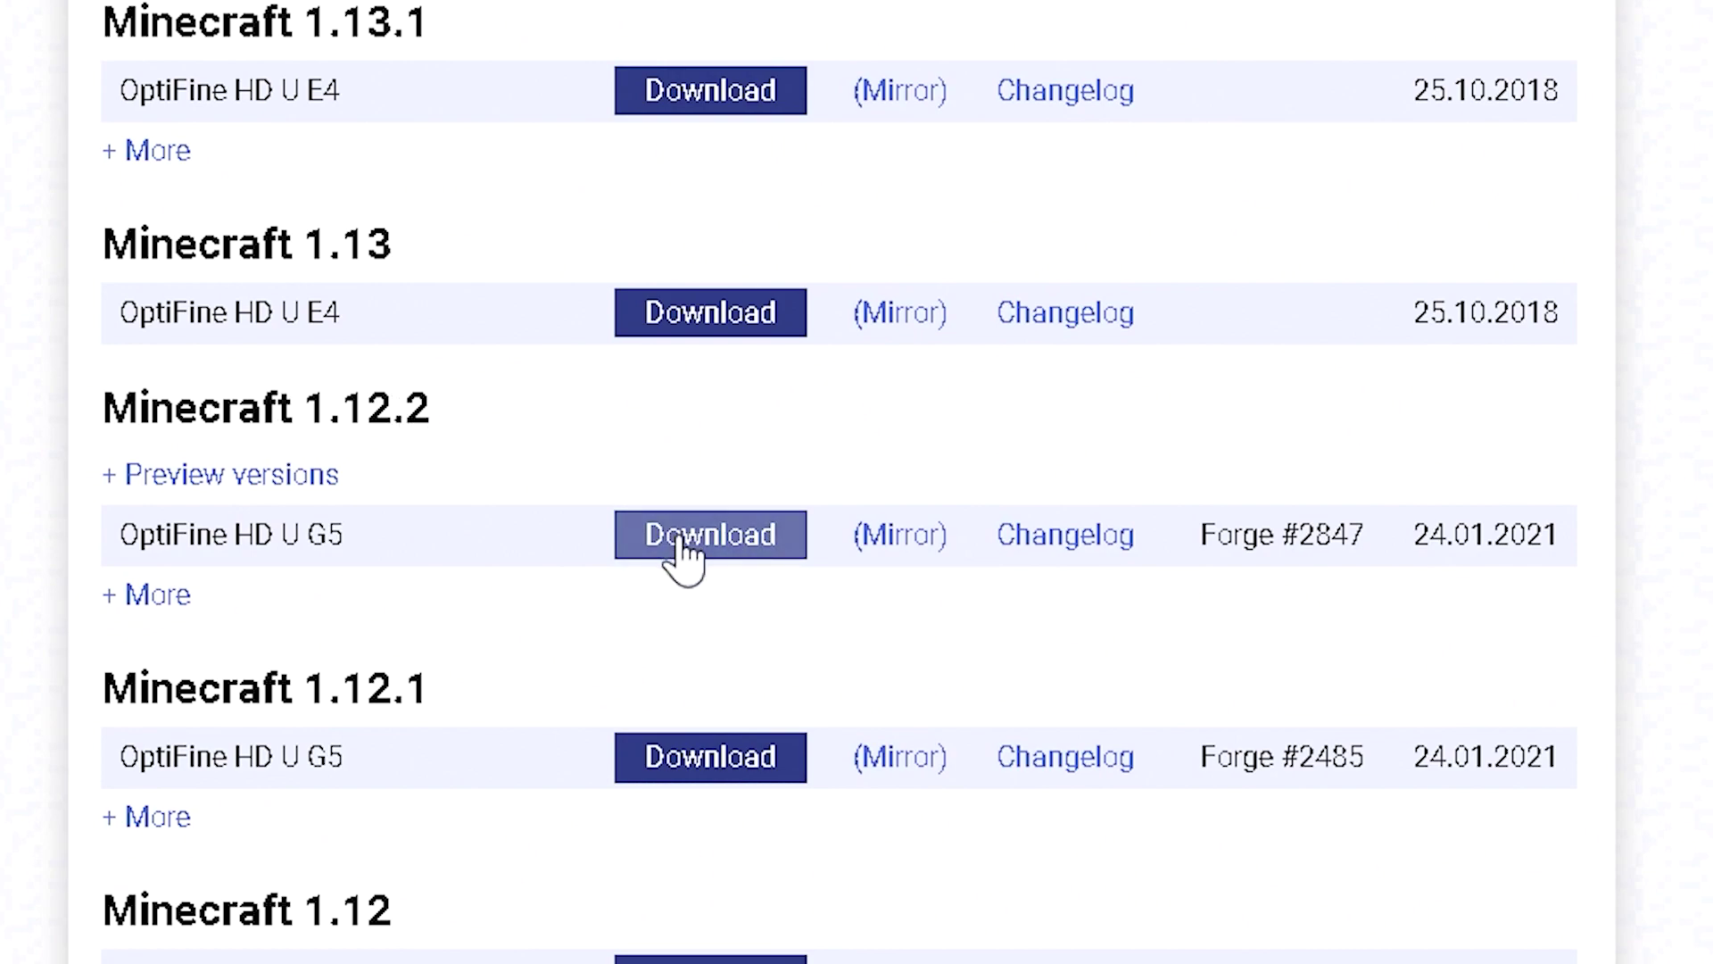
Download OptiFine 1.12.2 HD U G5 from the OptiFine site and place the downloaded Forge installer on the desktop.
left_click(879, 539)
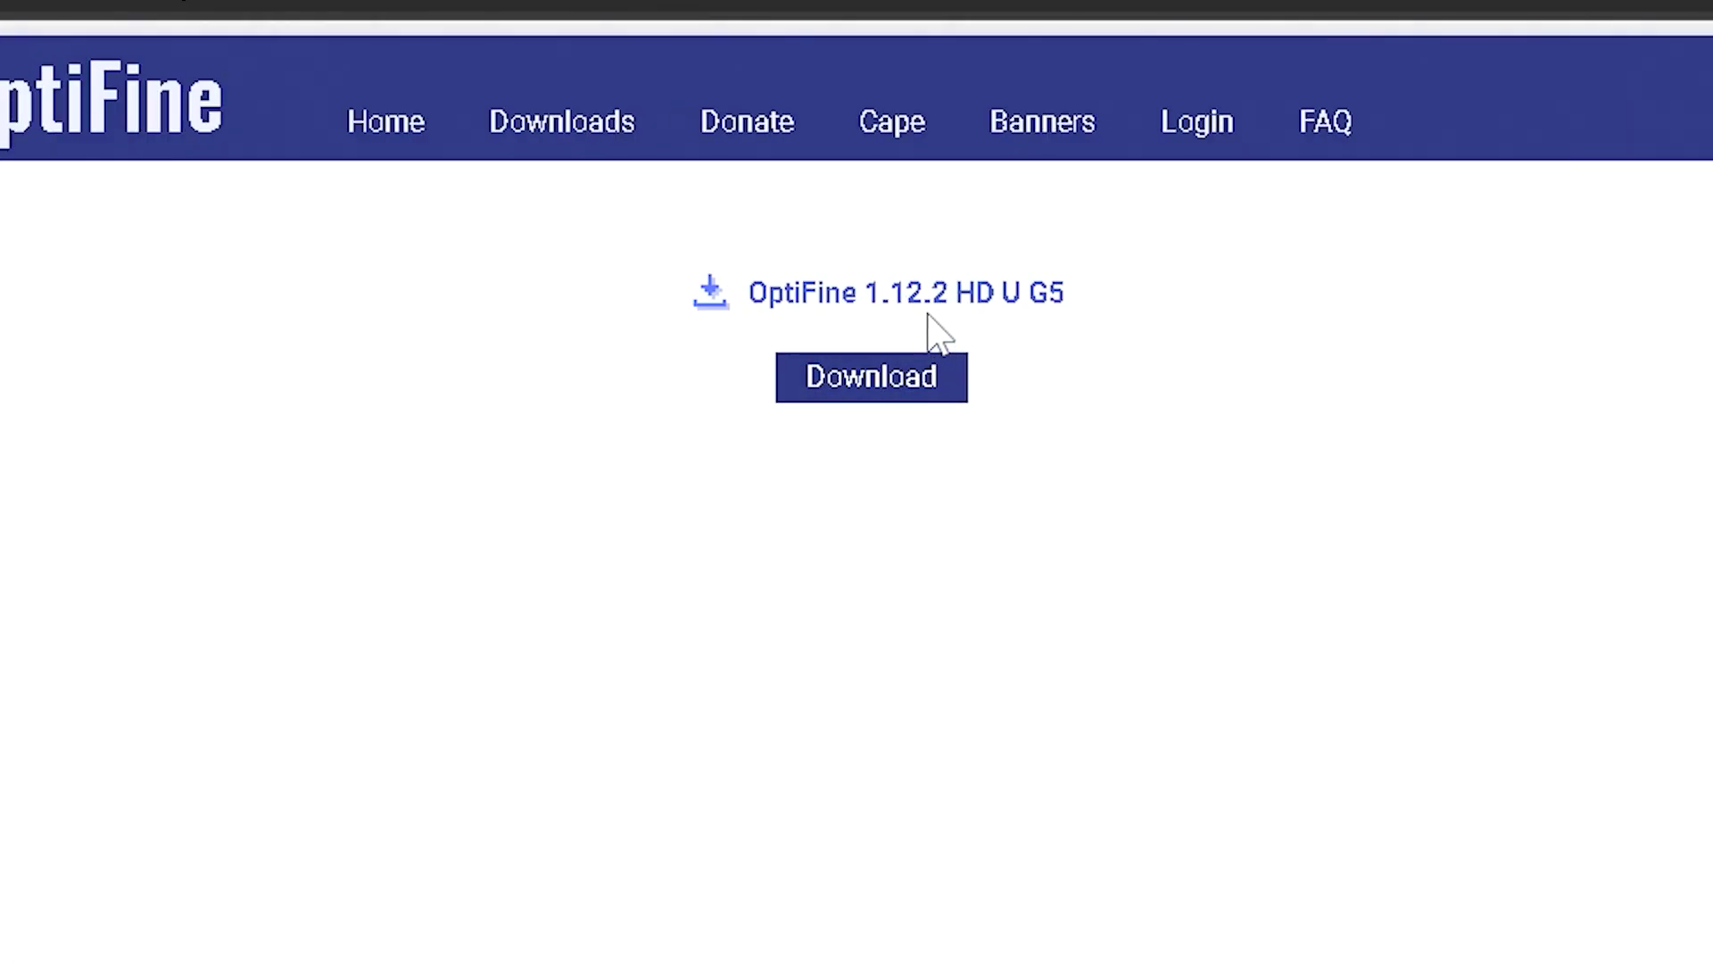
left_click(872, 379)
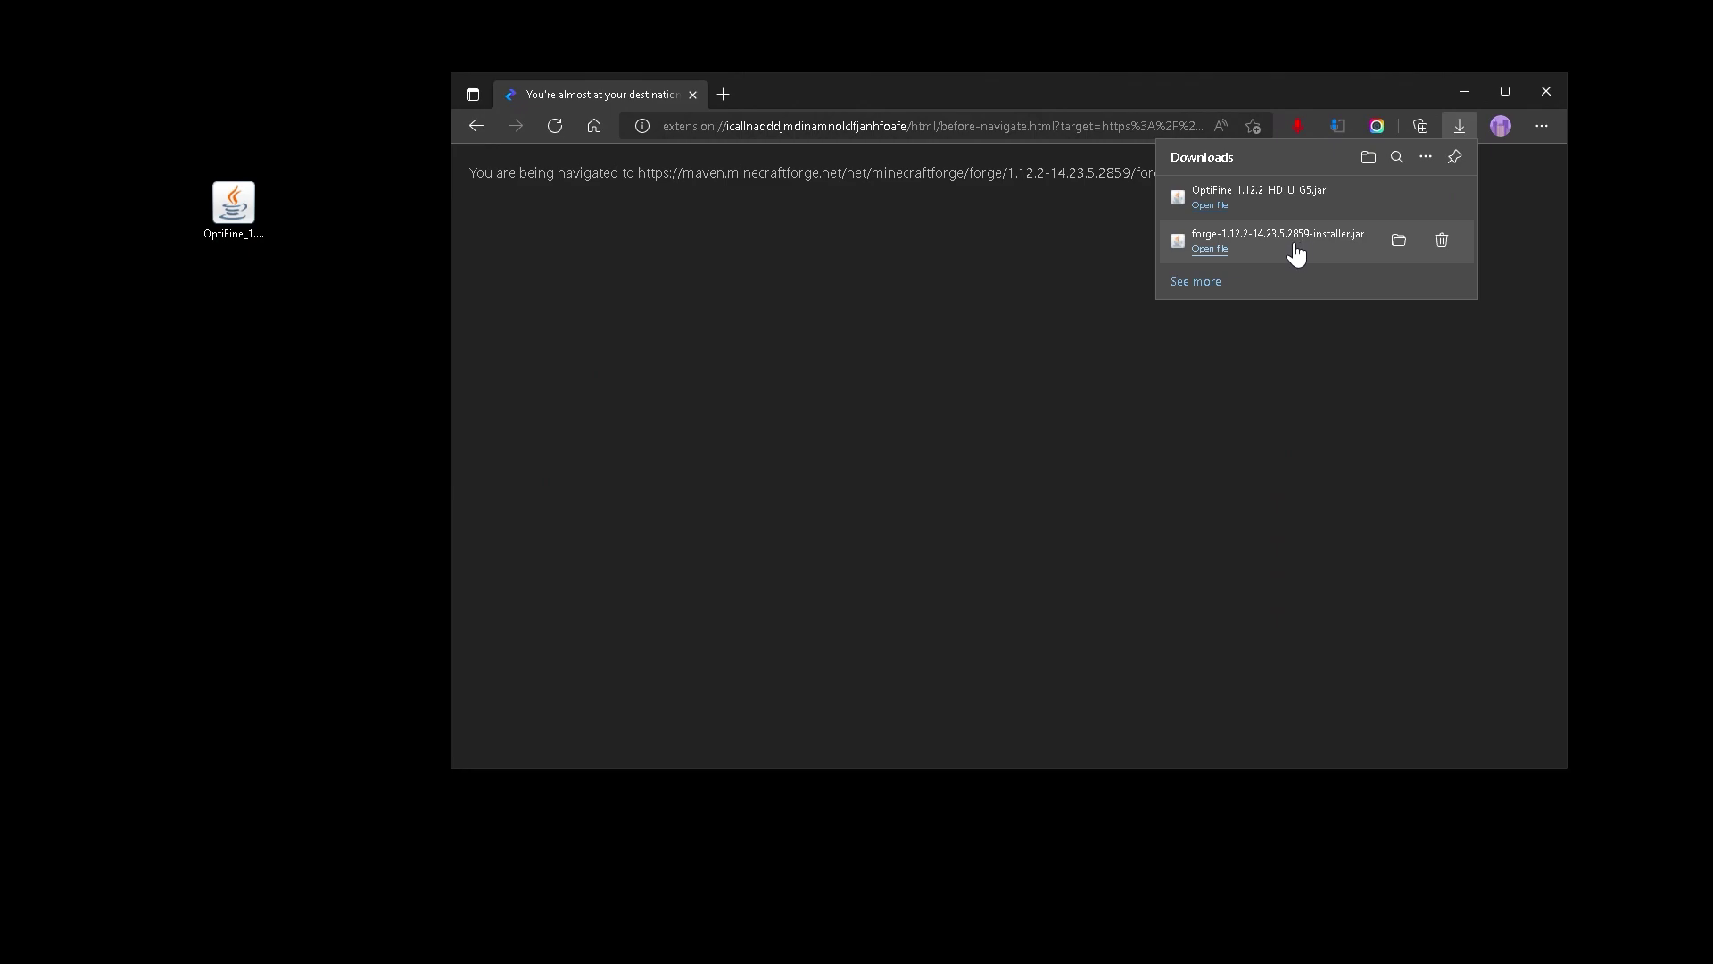
left_click_drag(1297, 253, 301, 213)
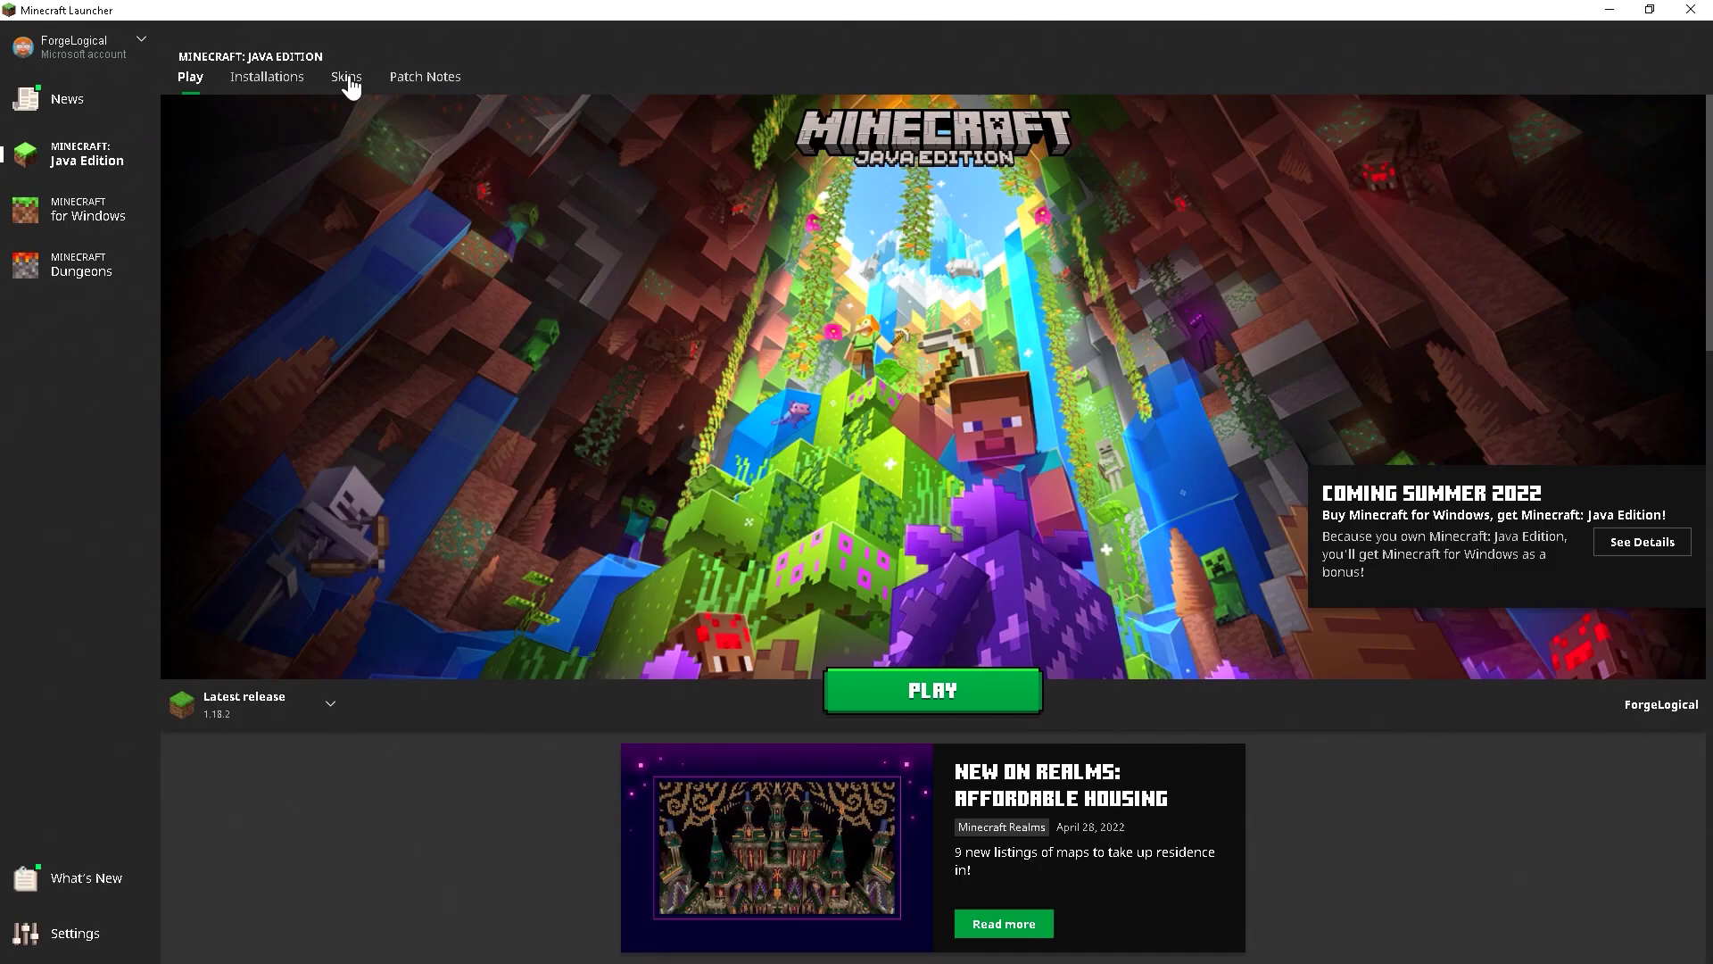
In the Minecraft Launcher, create a new Java Edition installation named Xbox360 that uses release 1.12.2.
left_click(255, 78)
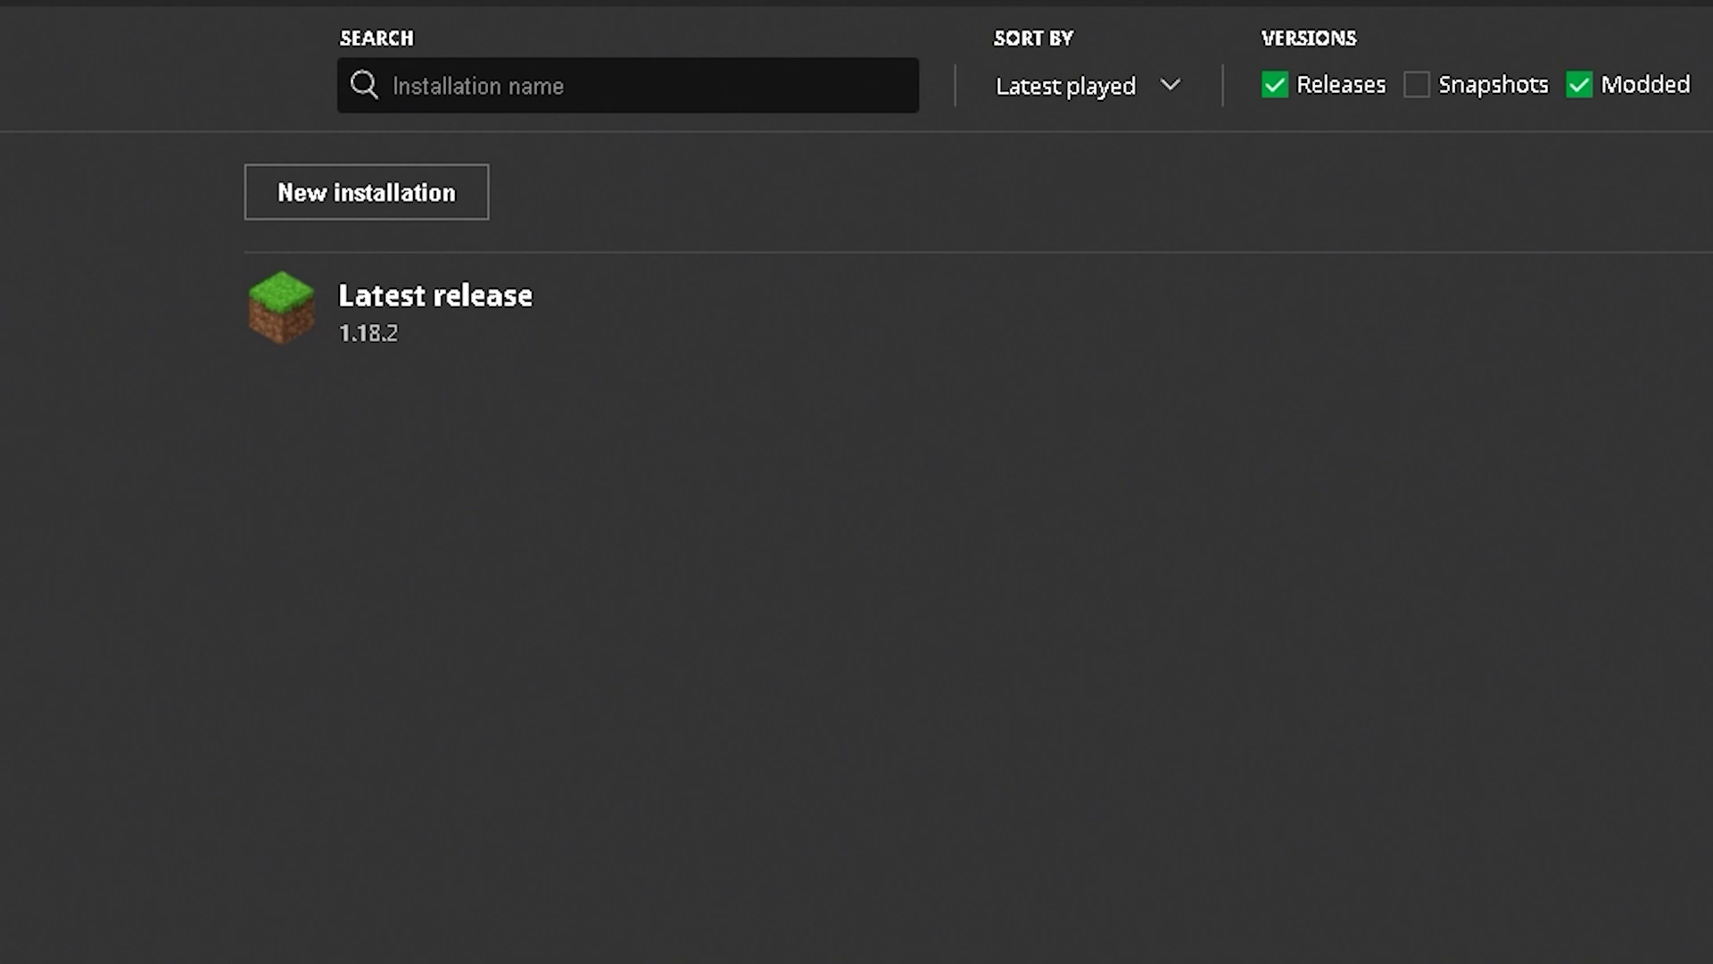
left_click(428, 205)
left_click(684, 210)
type("Xbox3")
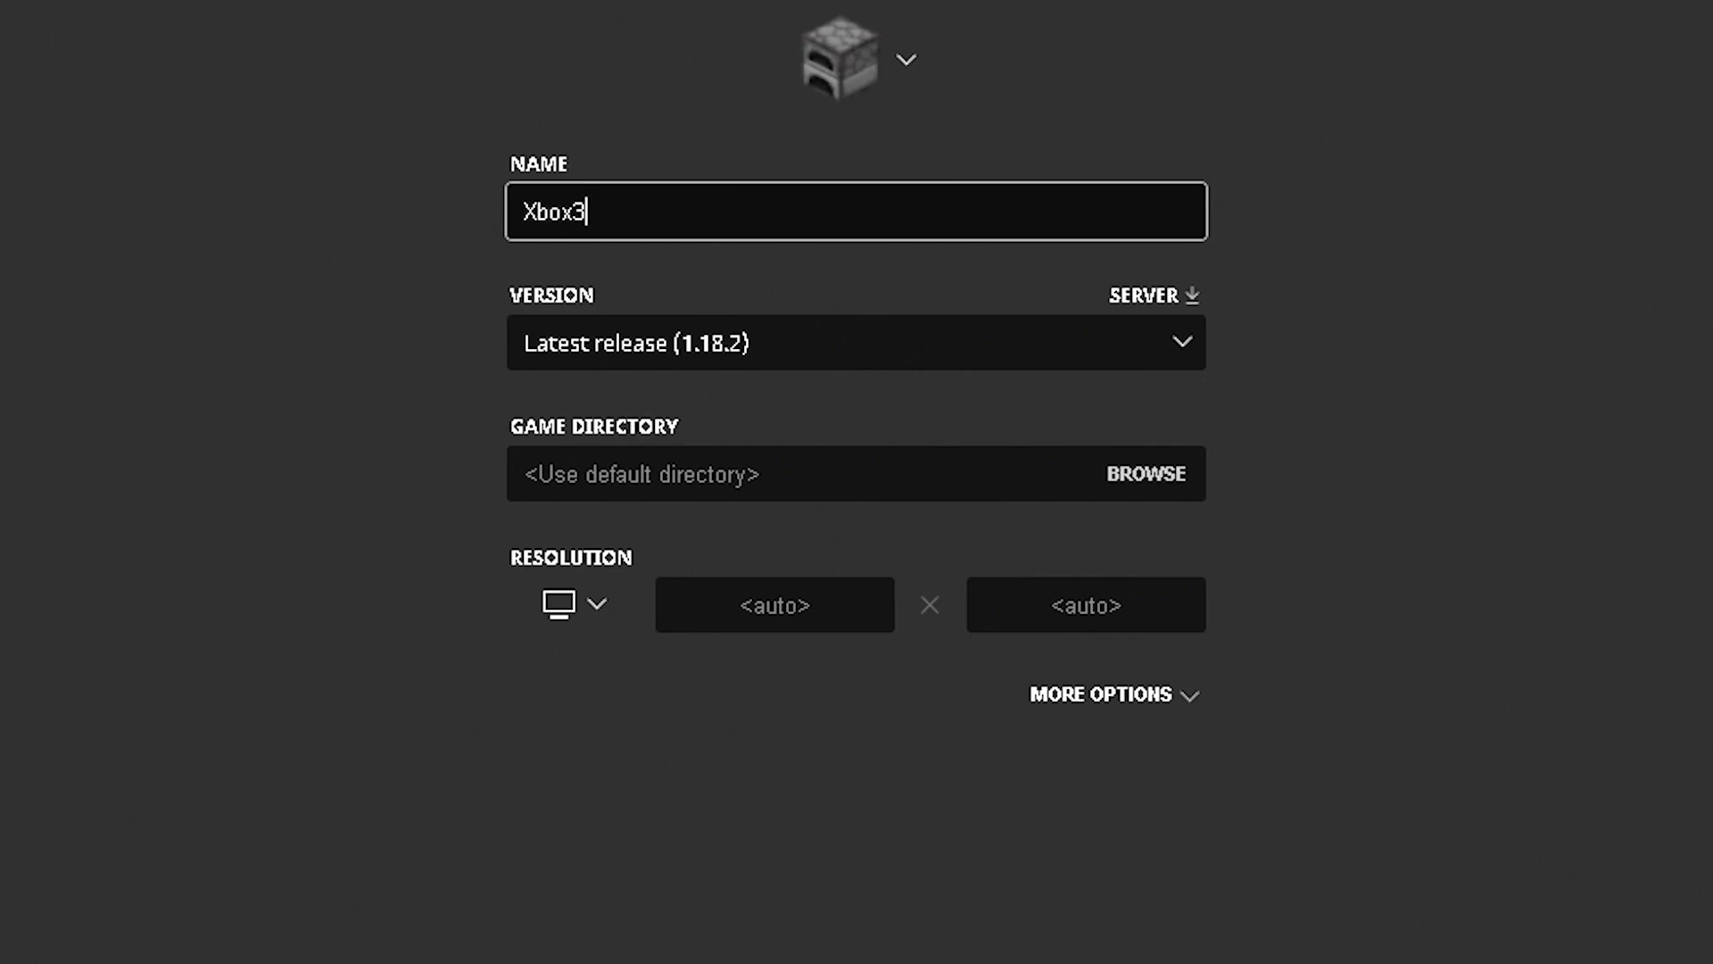
type("60")
left_click(736, 342)
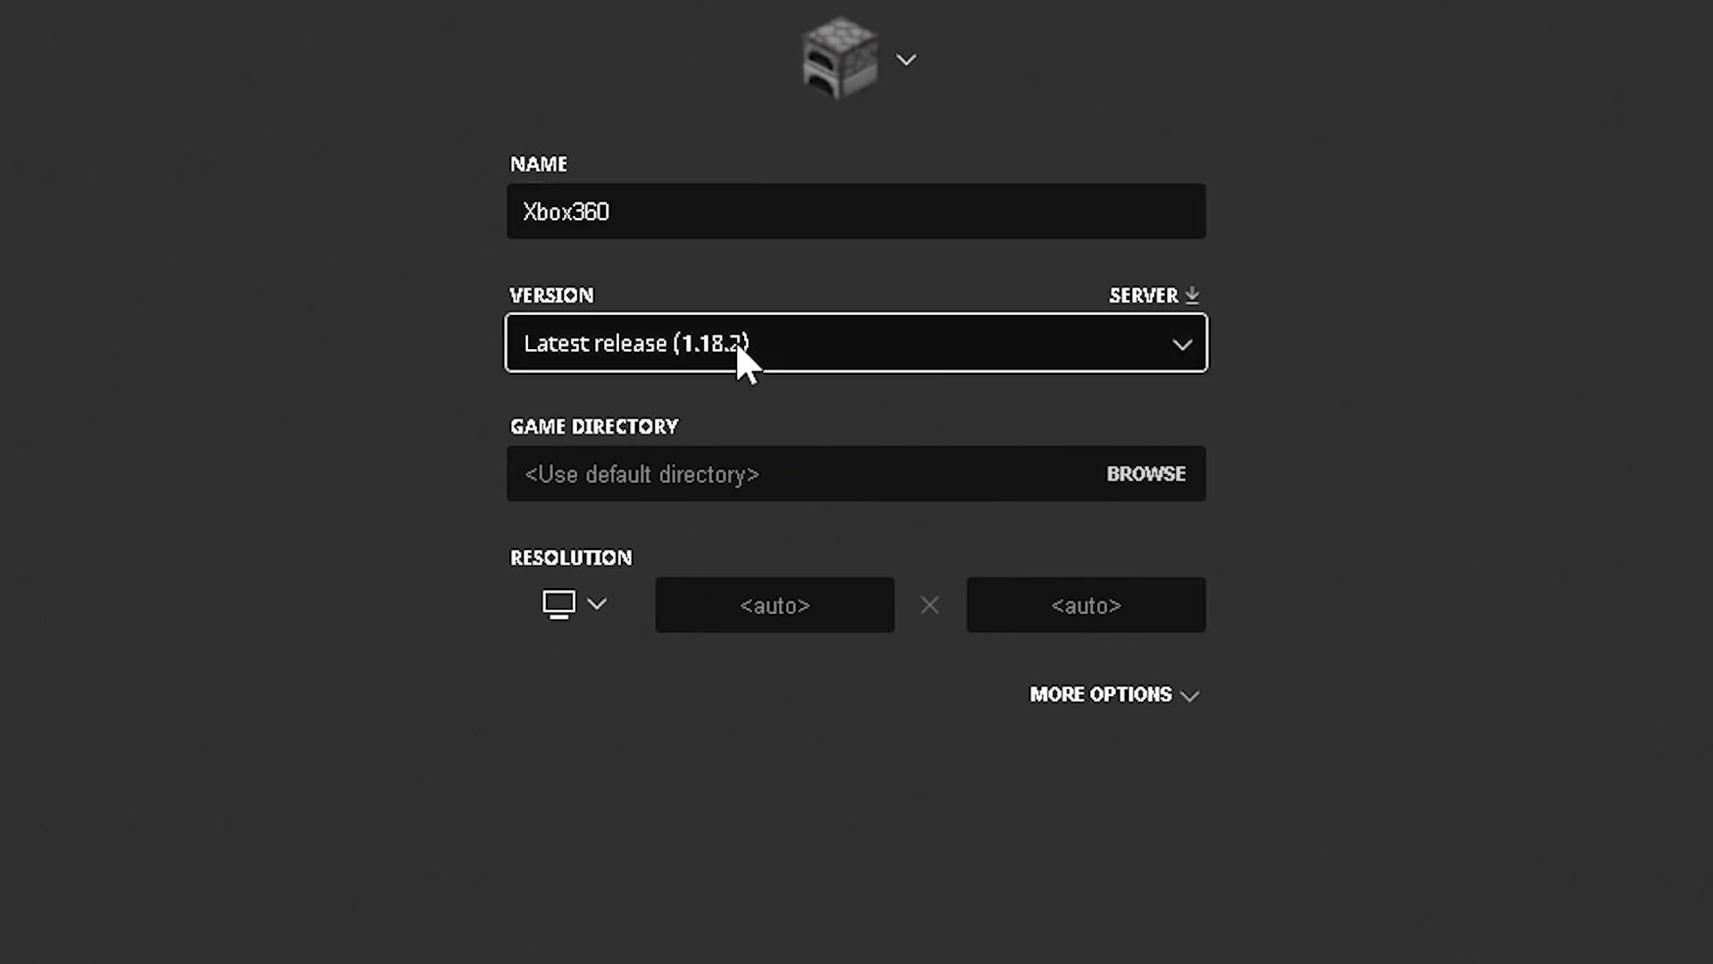
scroll(844, 705, "down", 5)
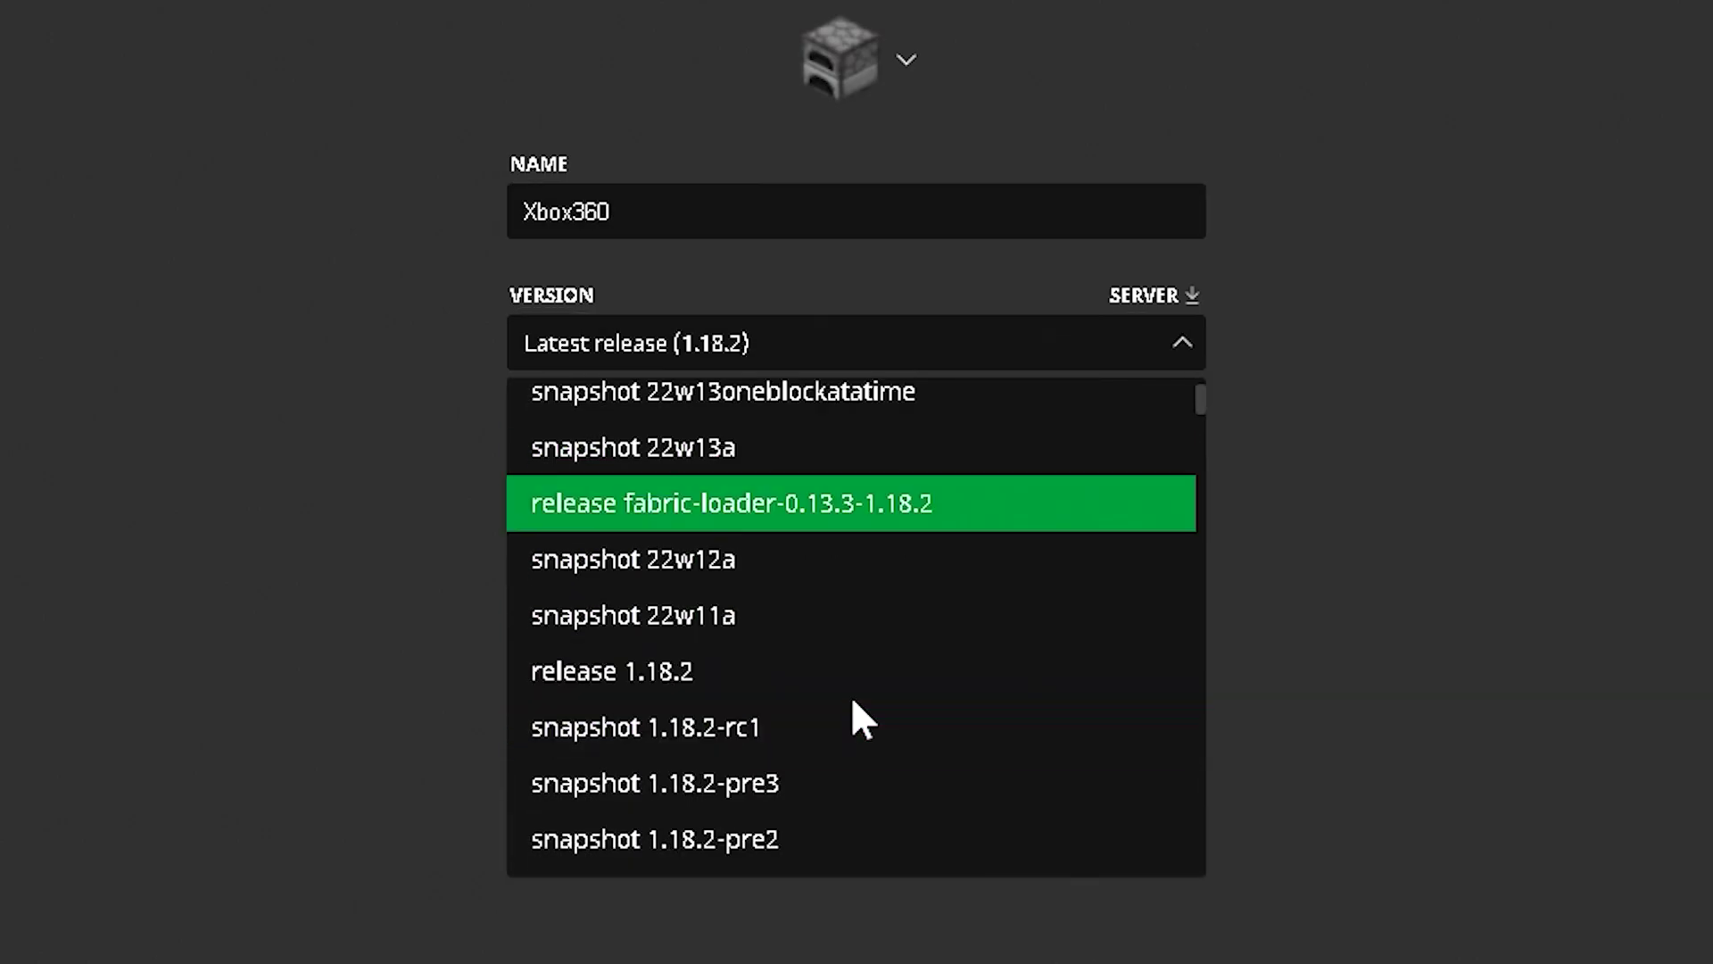
scroll(857, 705, "down", 10)
left_click(870, 405)
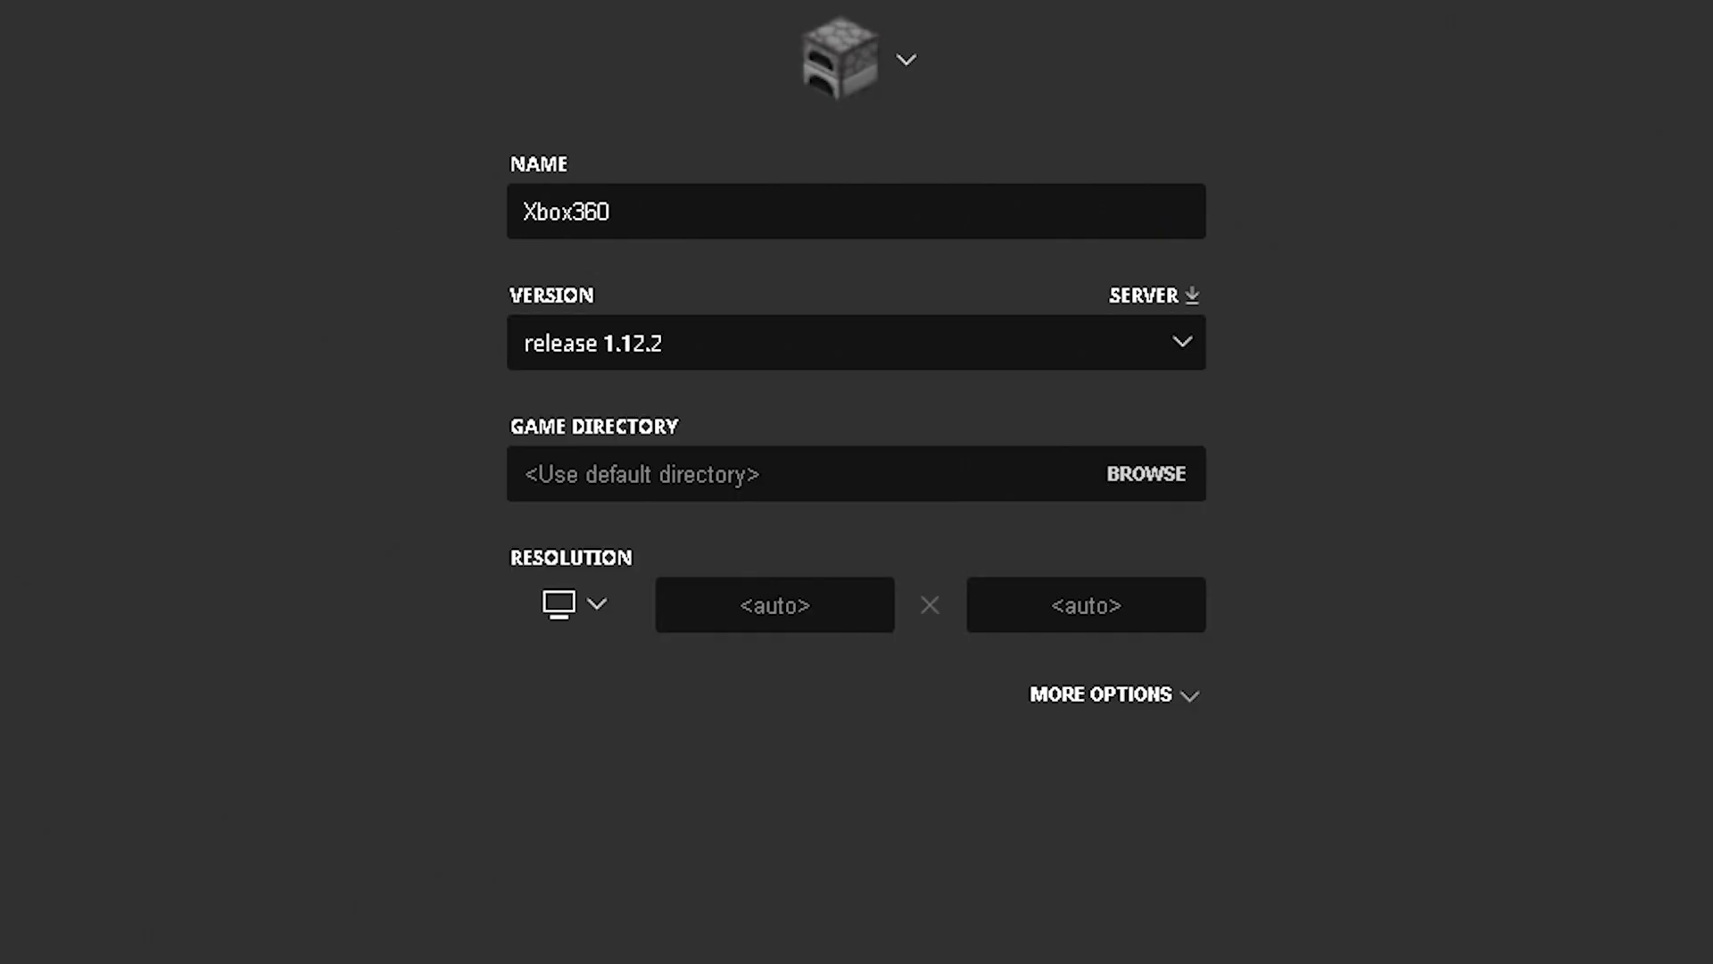
left_click(1245, 939)
Launch the Xbox360 installation, acknowledging the safety risks and turning off further warnings for it.
scroll(1568, 429, "down", 2)
left_click(1568, 219)
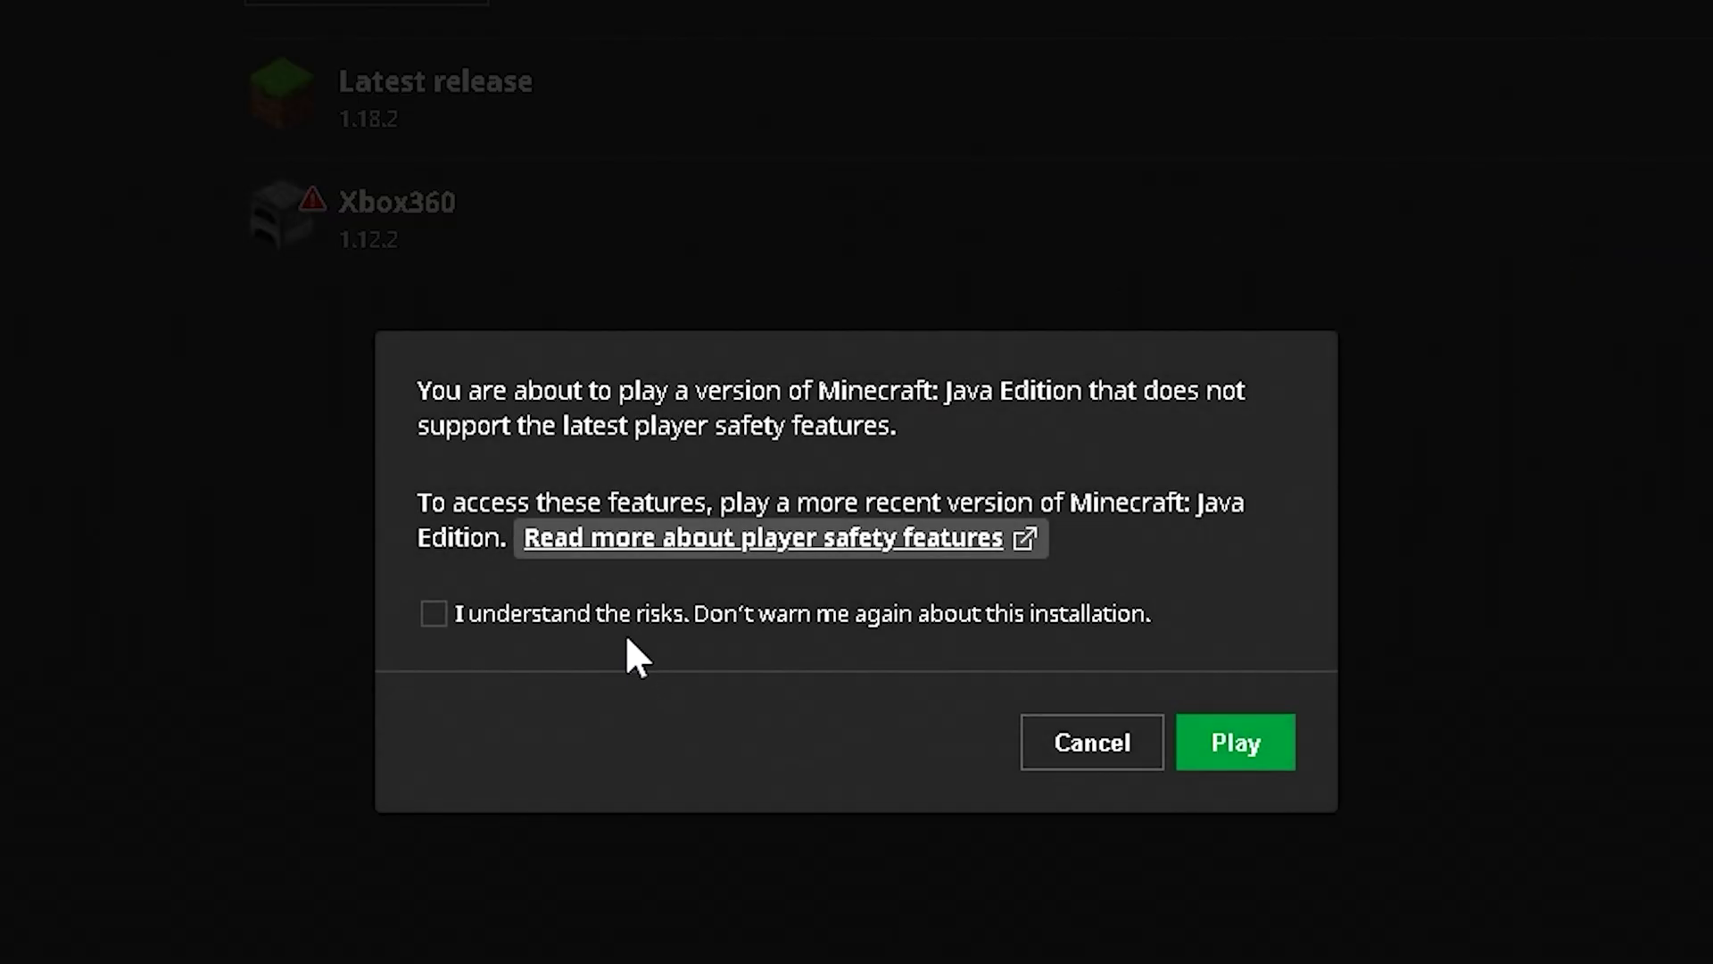
left_click(629, 614)
left_click(1236, 745)
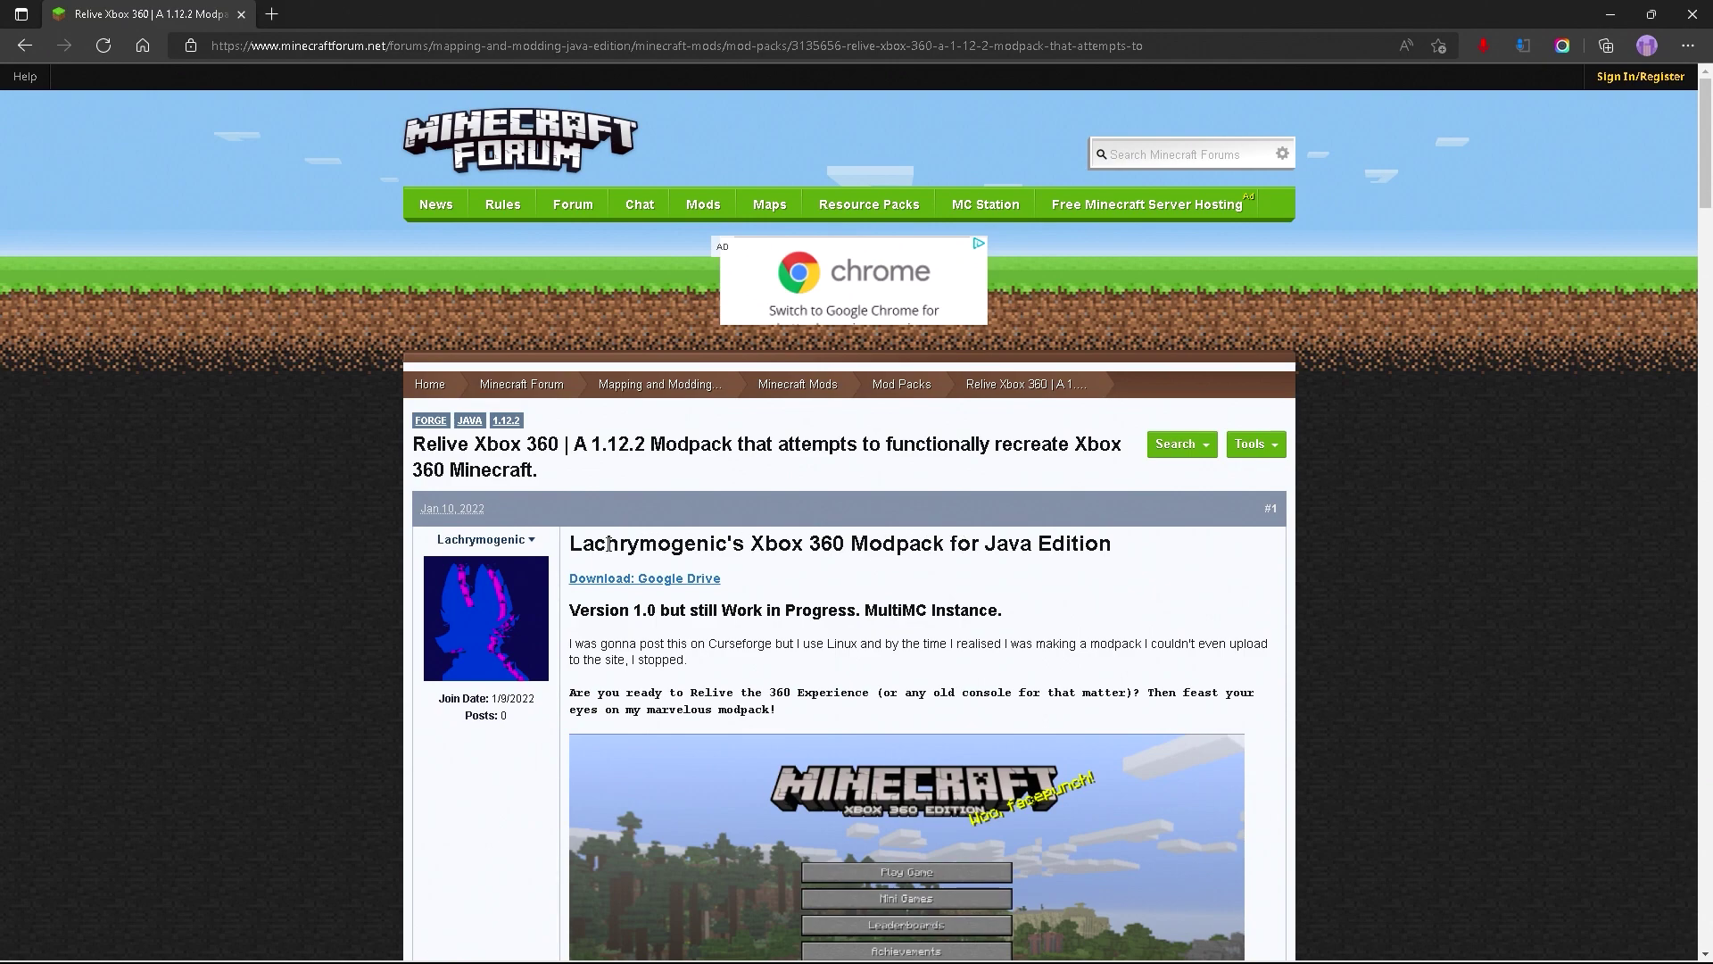
In the browser, download ReliveXbox360.zip through the Google Drive link in the Xbox 360 modpack forum post, despite the virus scan warning.
scroll(911, 568, "down", 2)
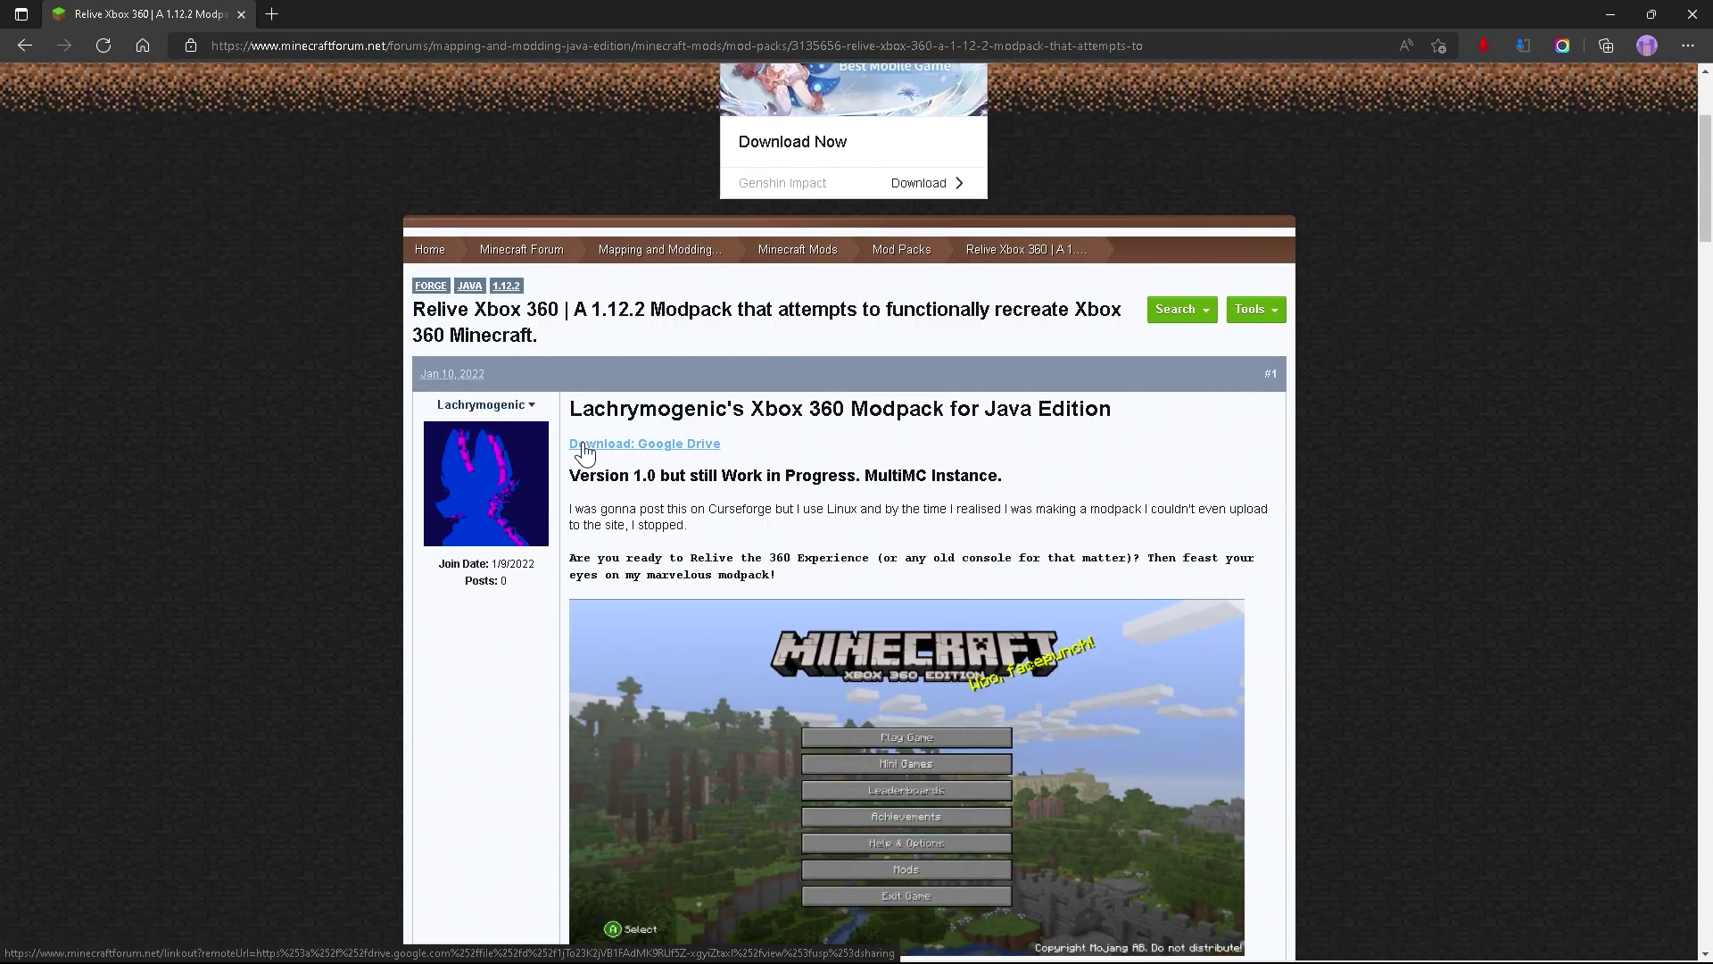
left_click(688, 452)
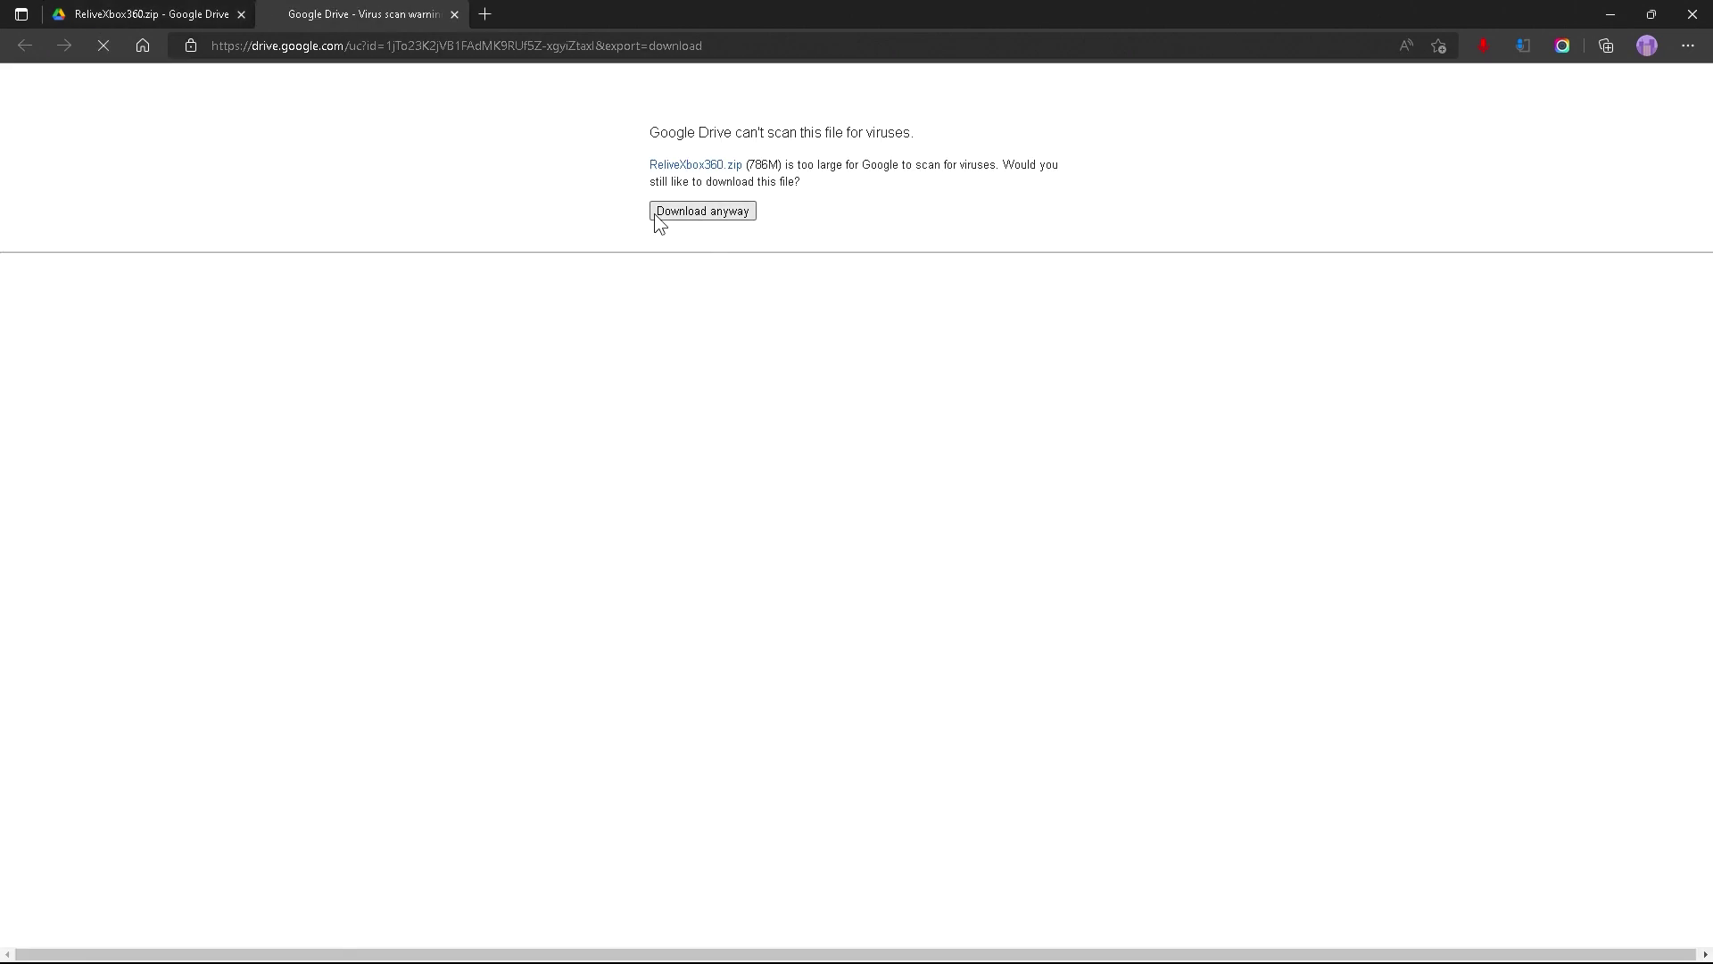
left_click(657, 214)
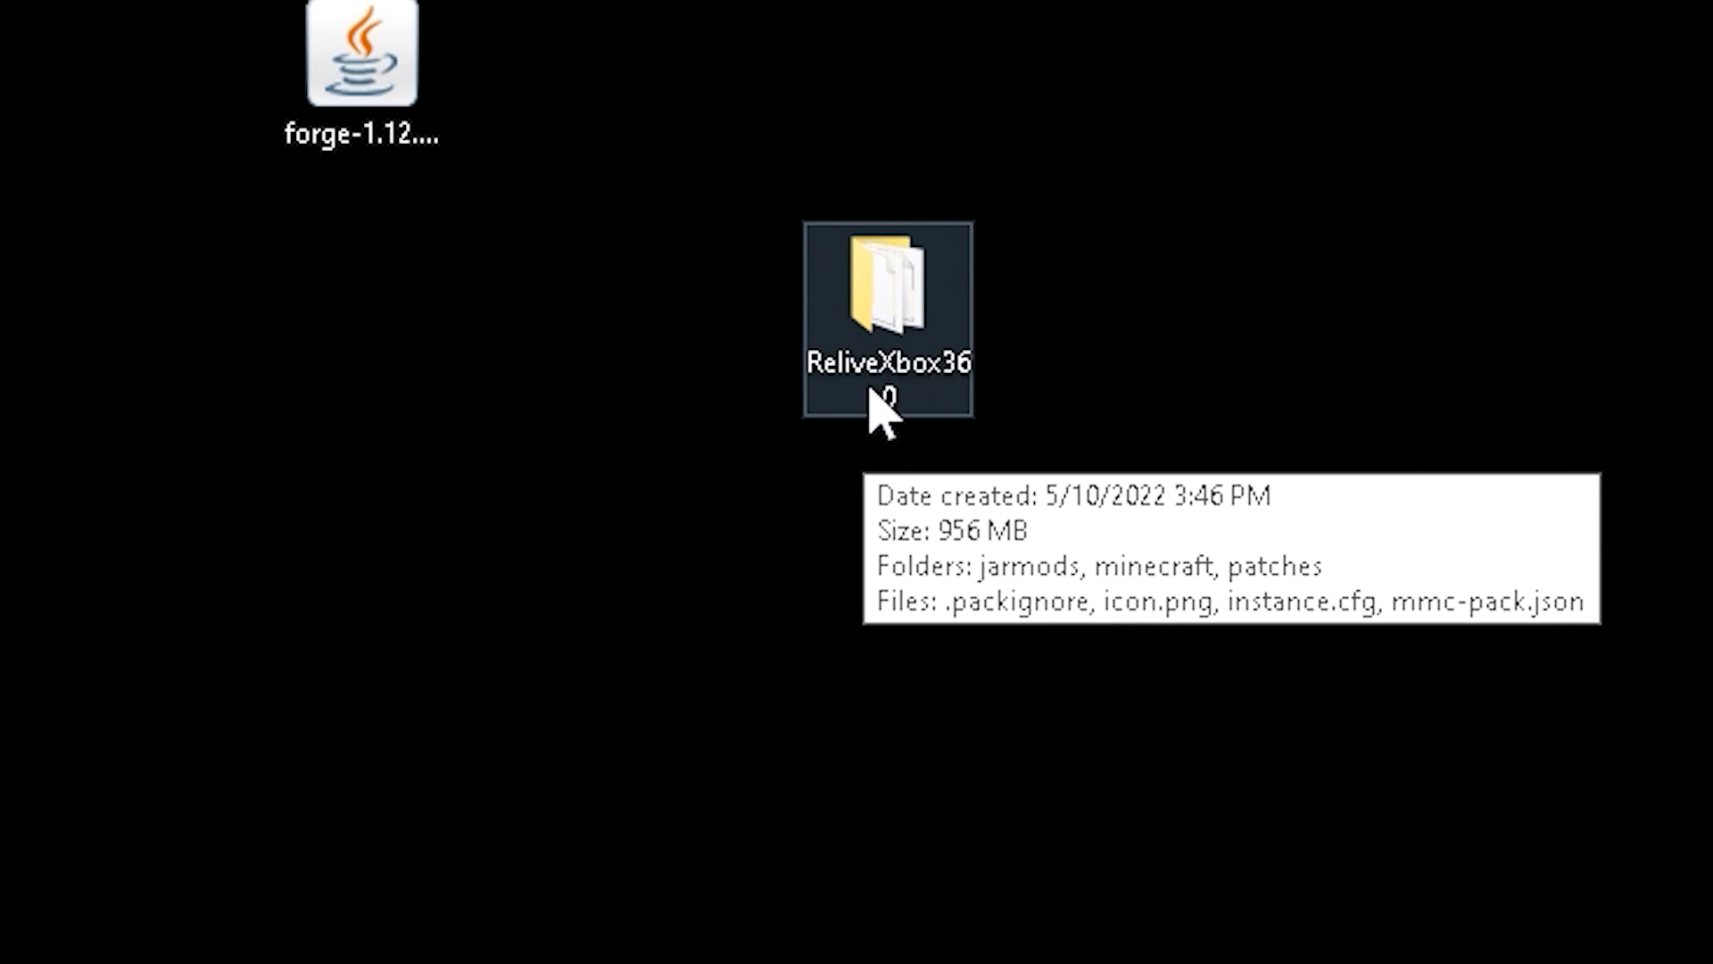
Open the minecraft folder inside the extracted ReliveXbox360 folder on the desktop.
double_click(919, 384)
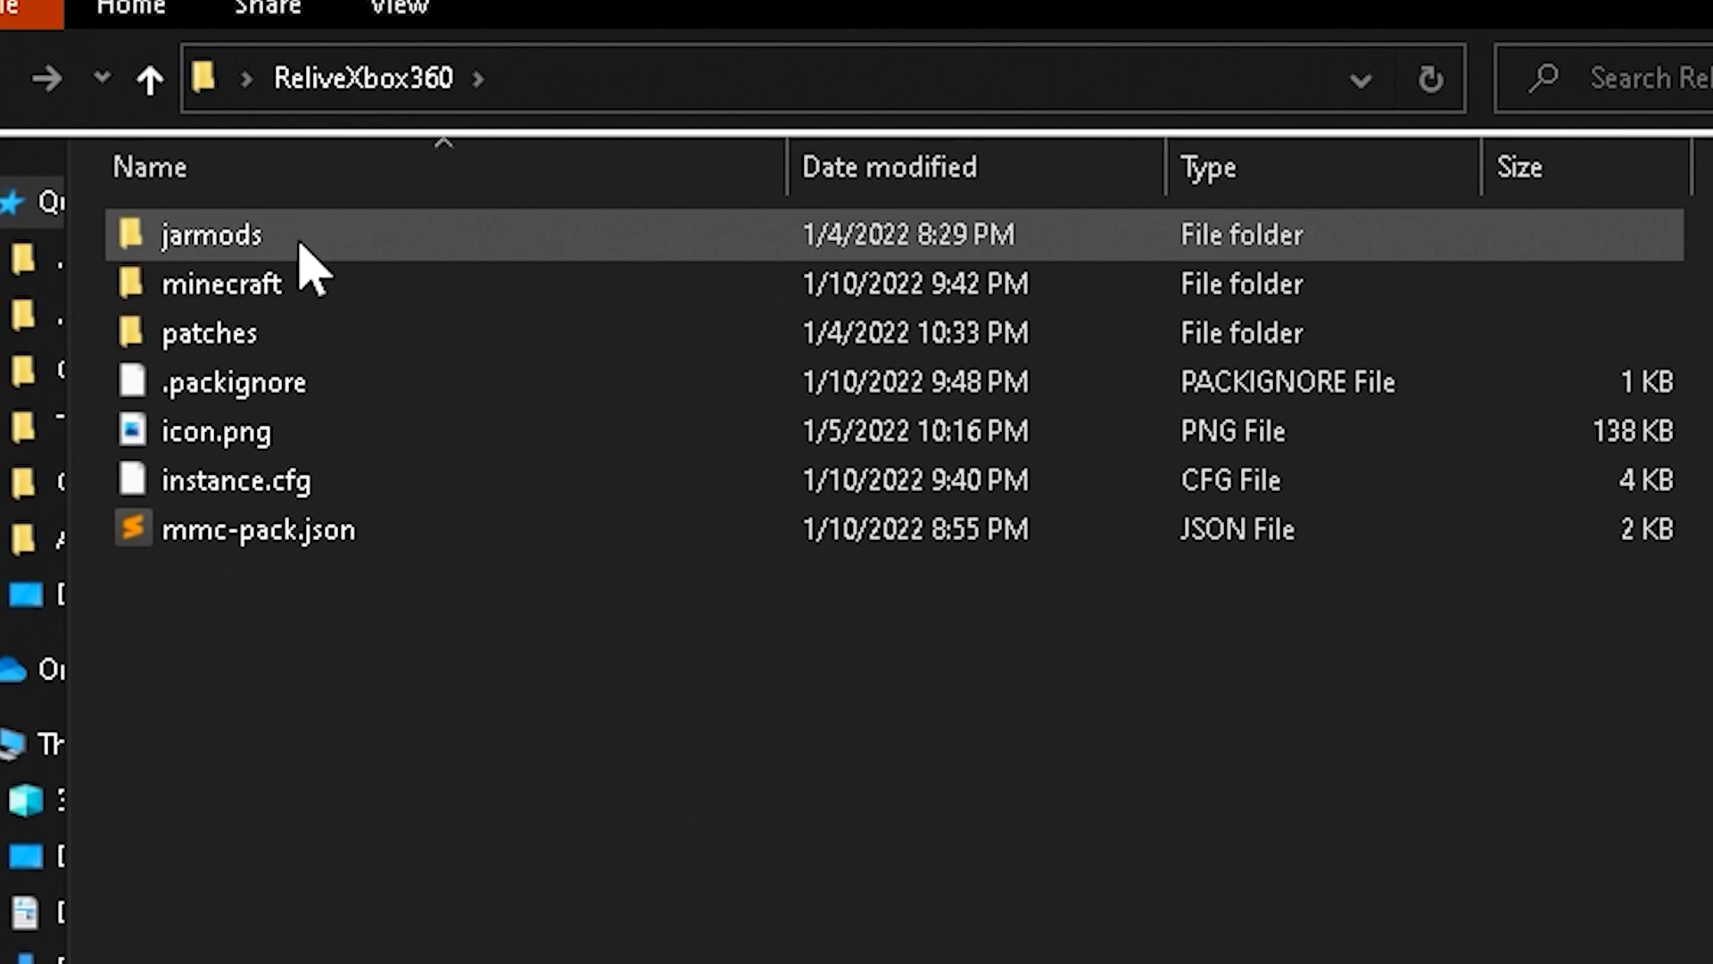
mouse_move(295, 302)
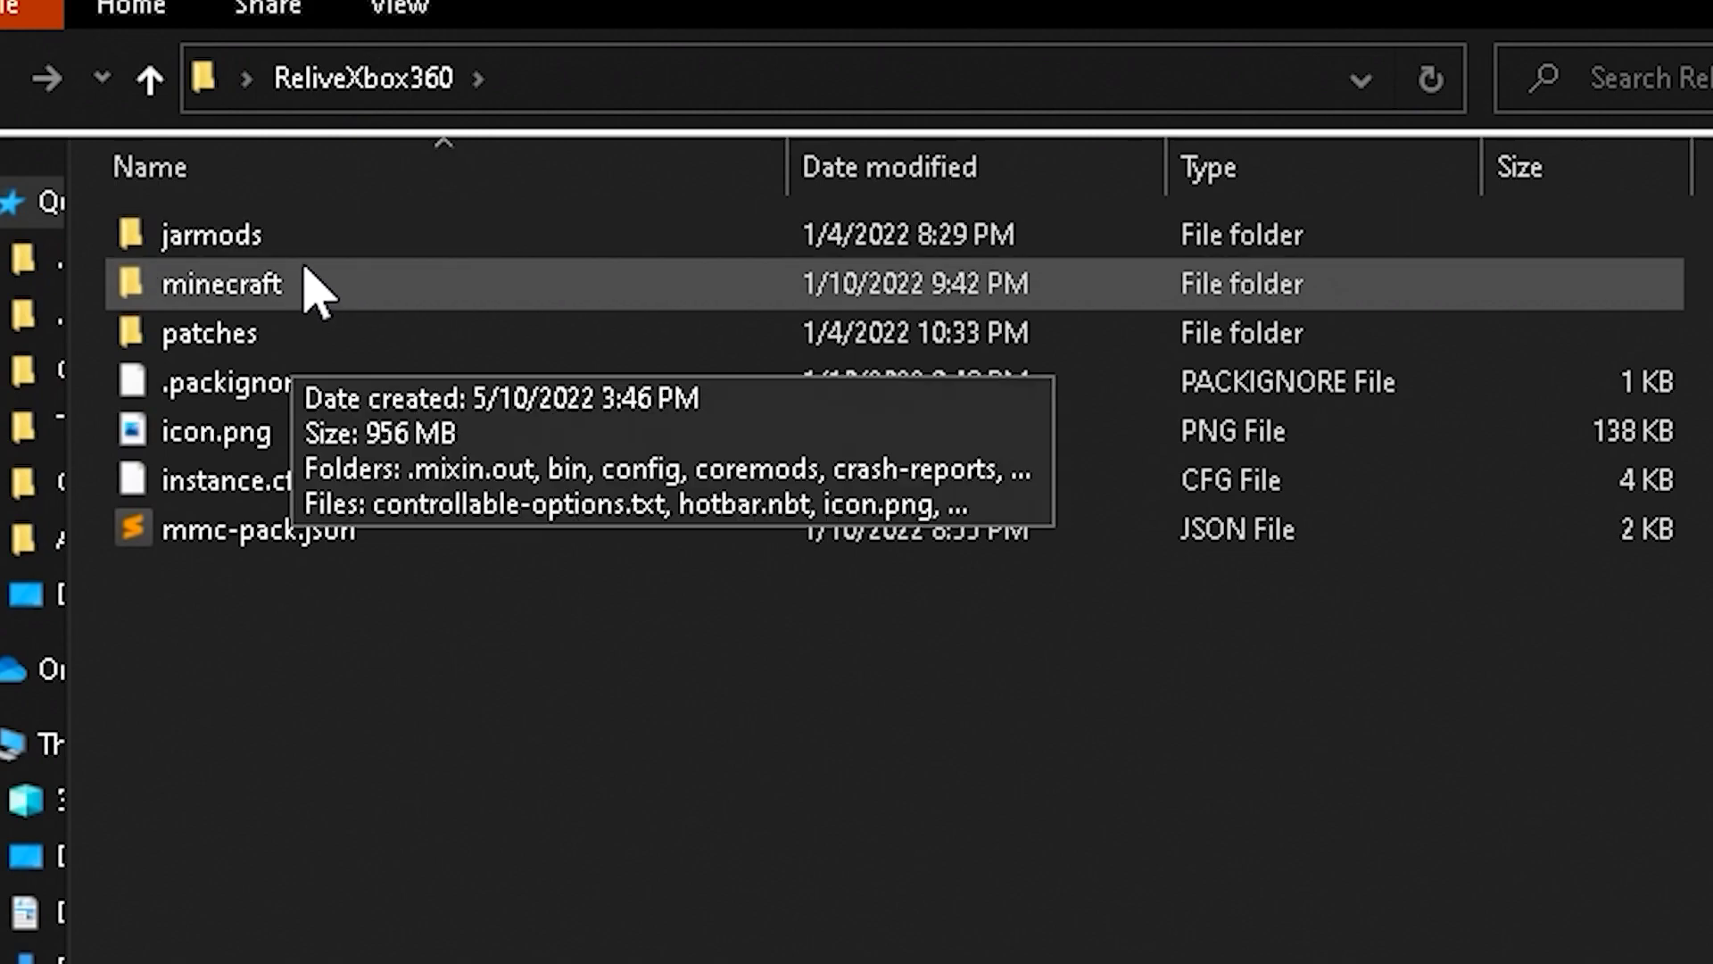
double_click(304, 269)
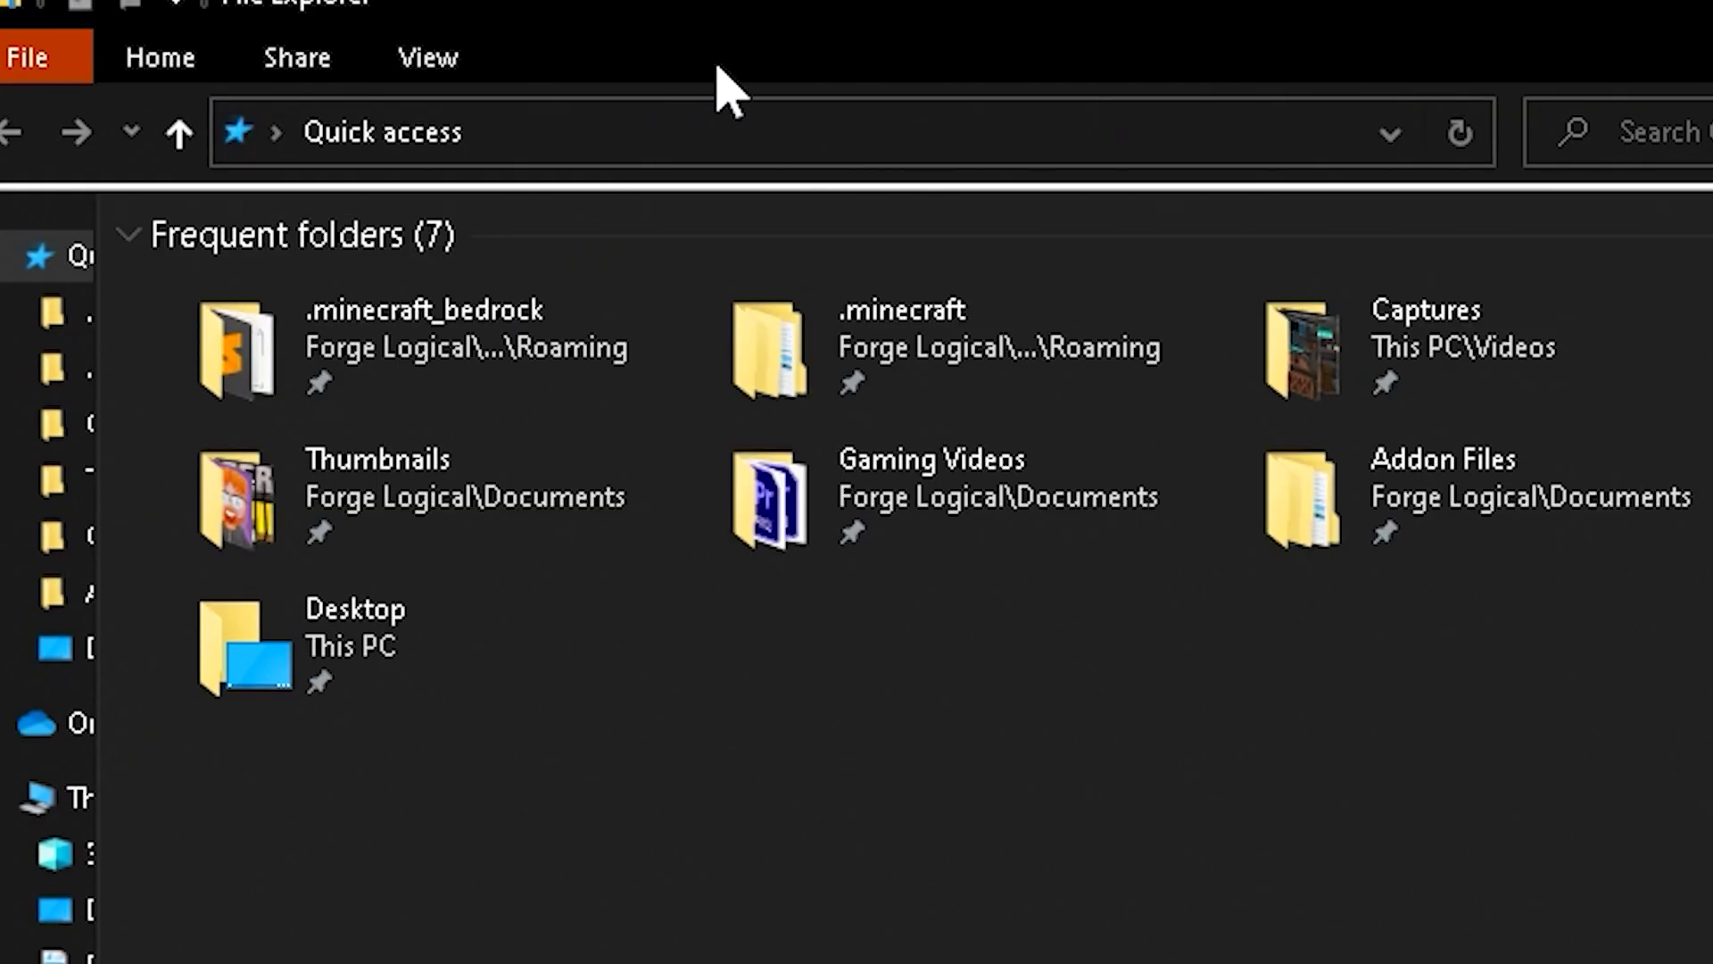
In a File Explorer window, go to %appdata% and open the .minecraft folder.
left_click(678, 126)
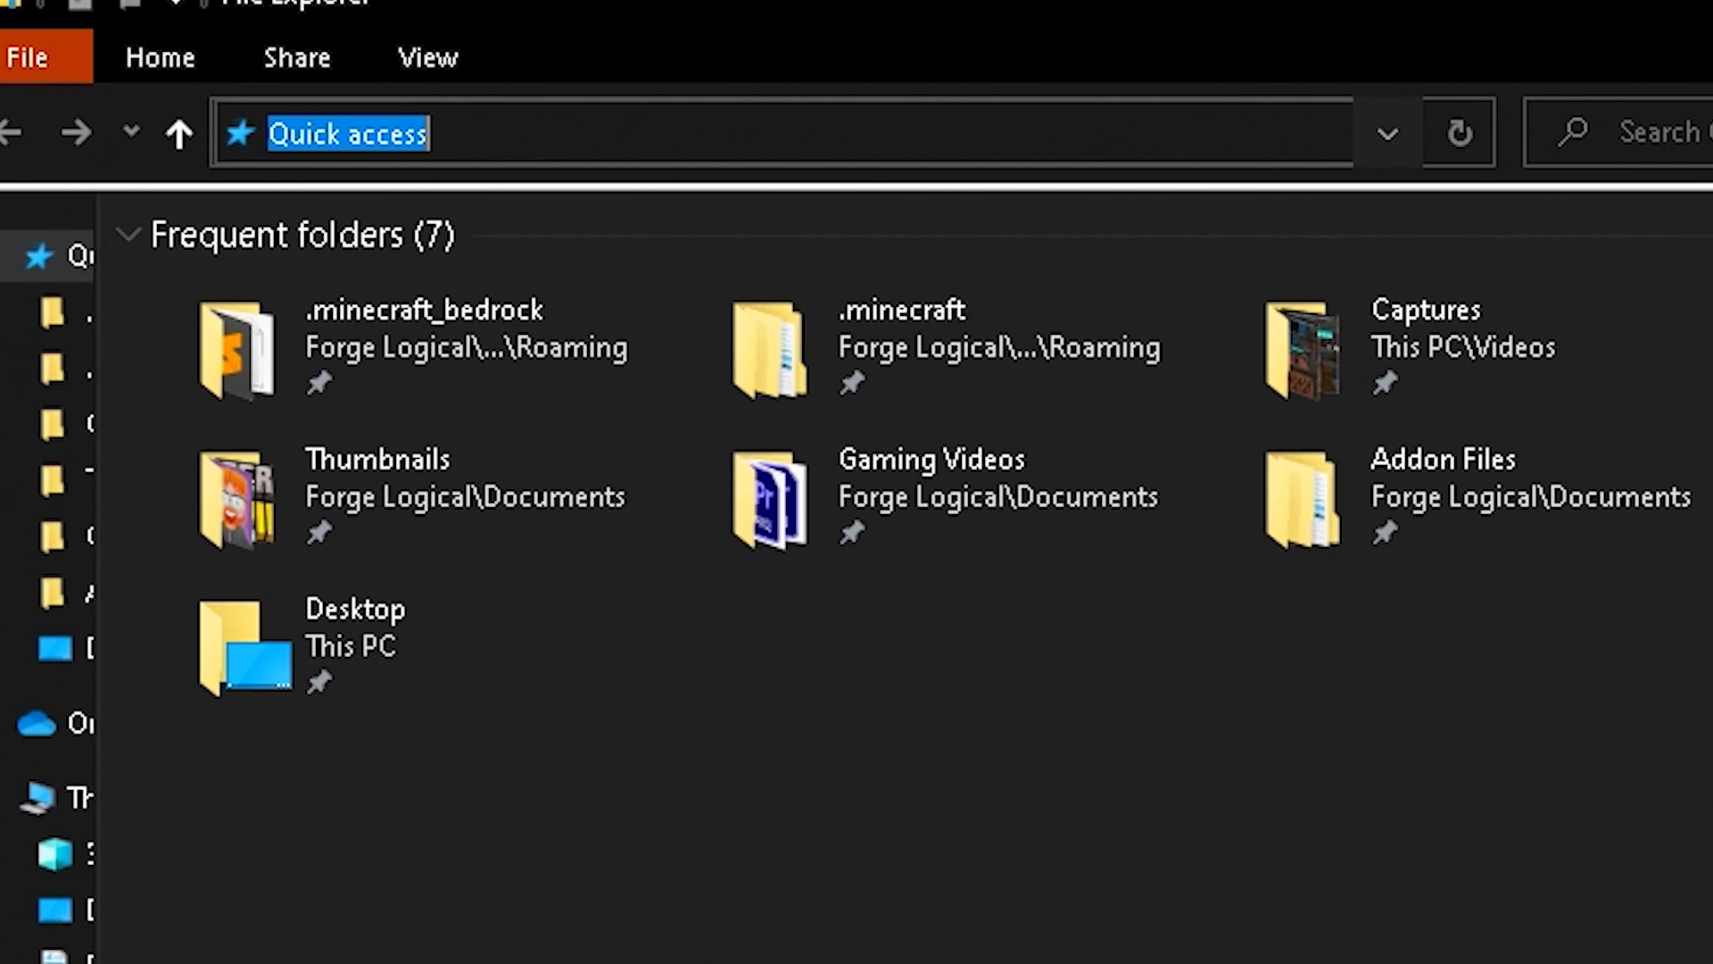
type("%appdata")
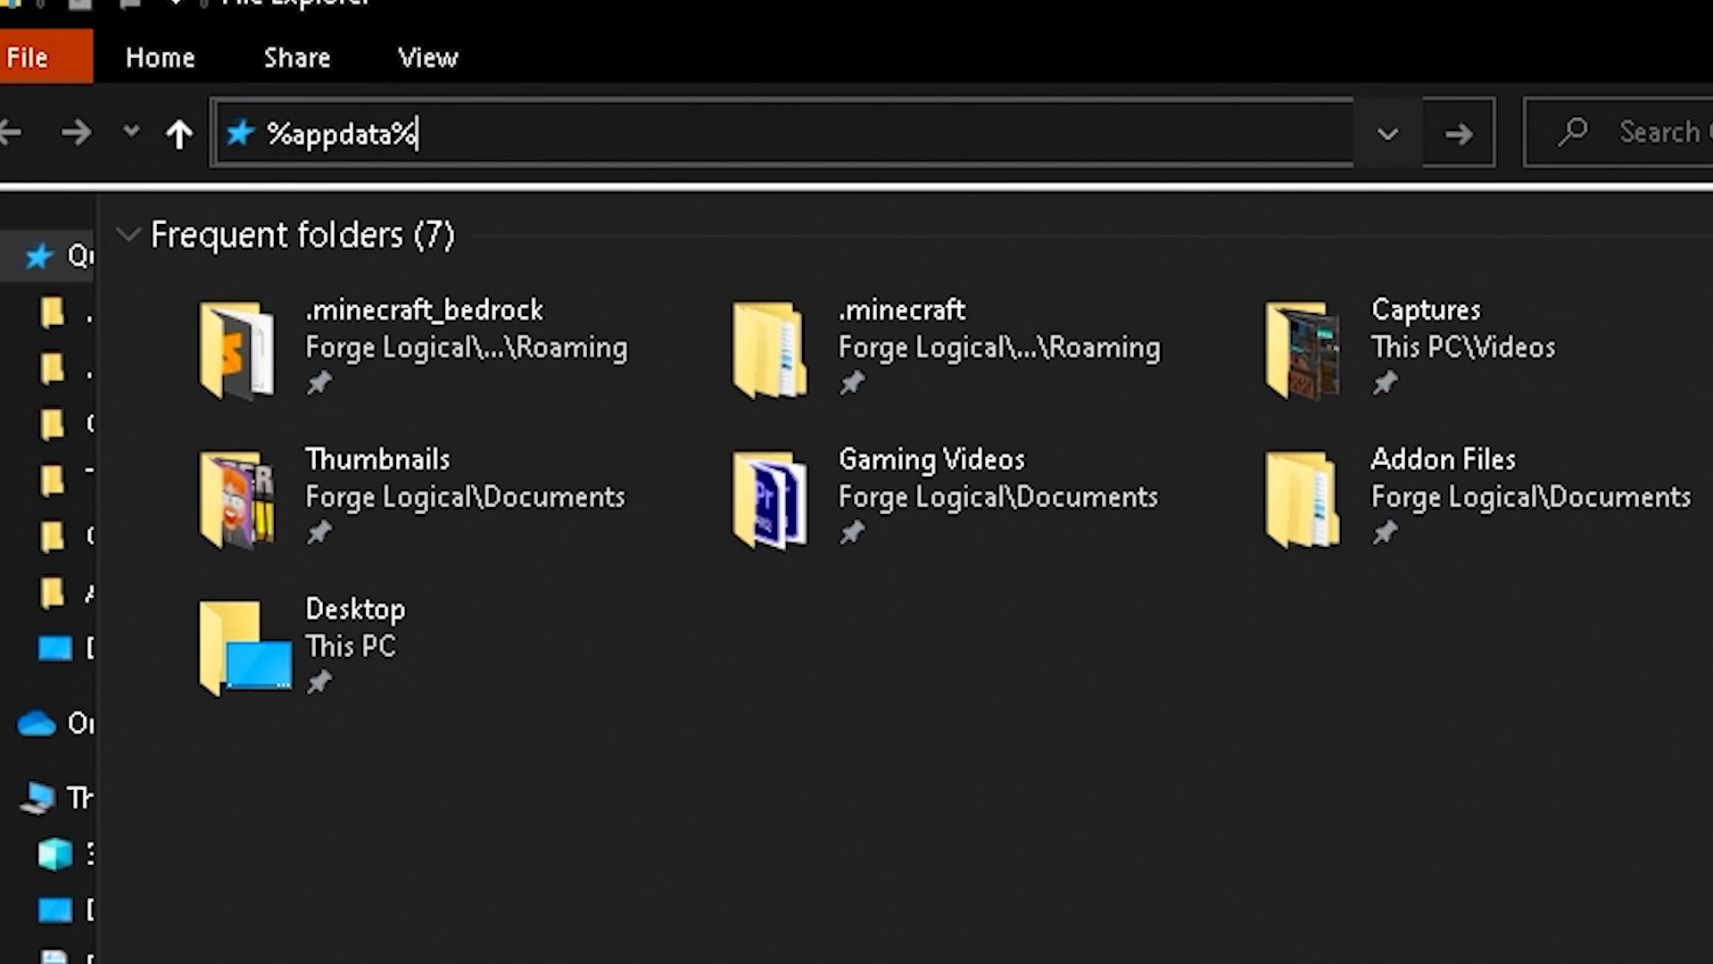
type("%")
key("Return")
left_click(307, 298)
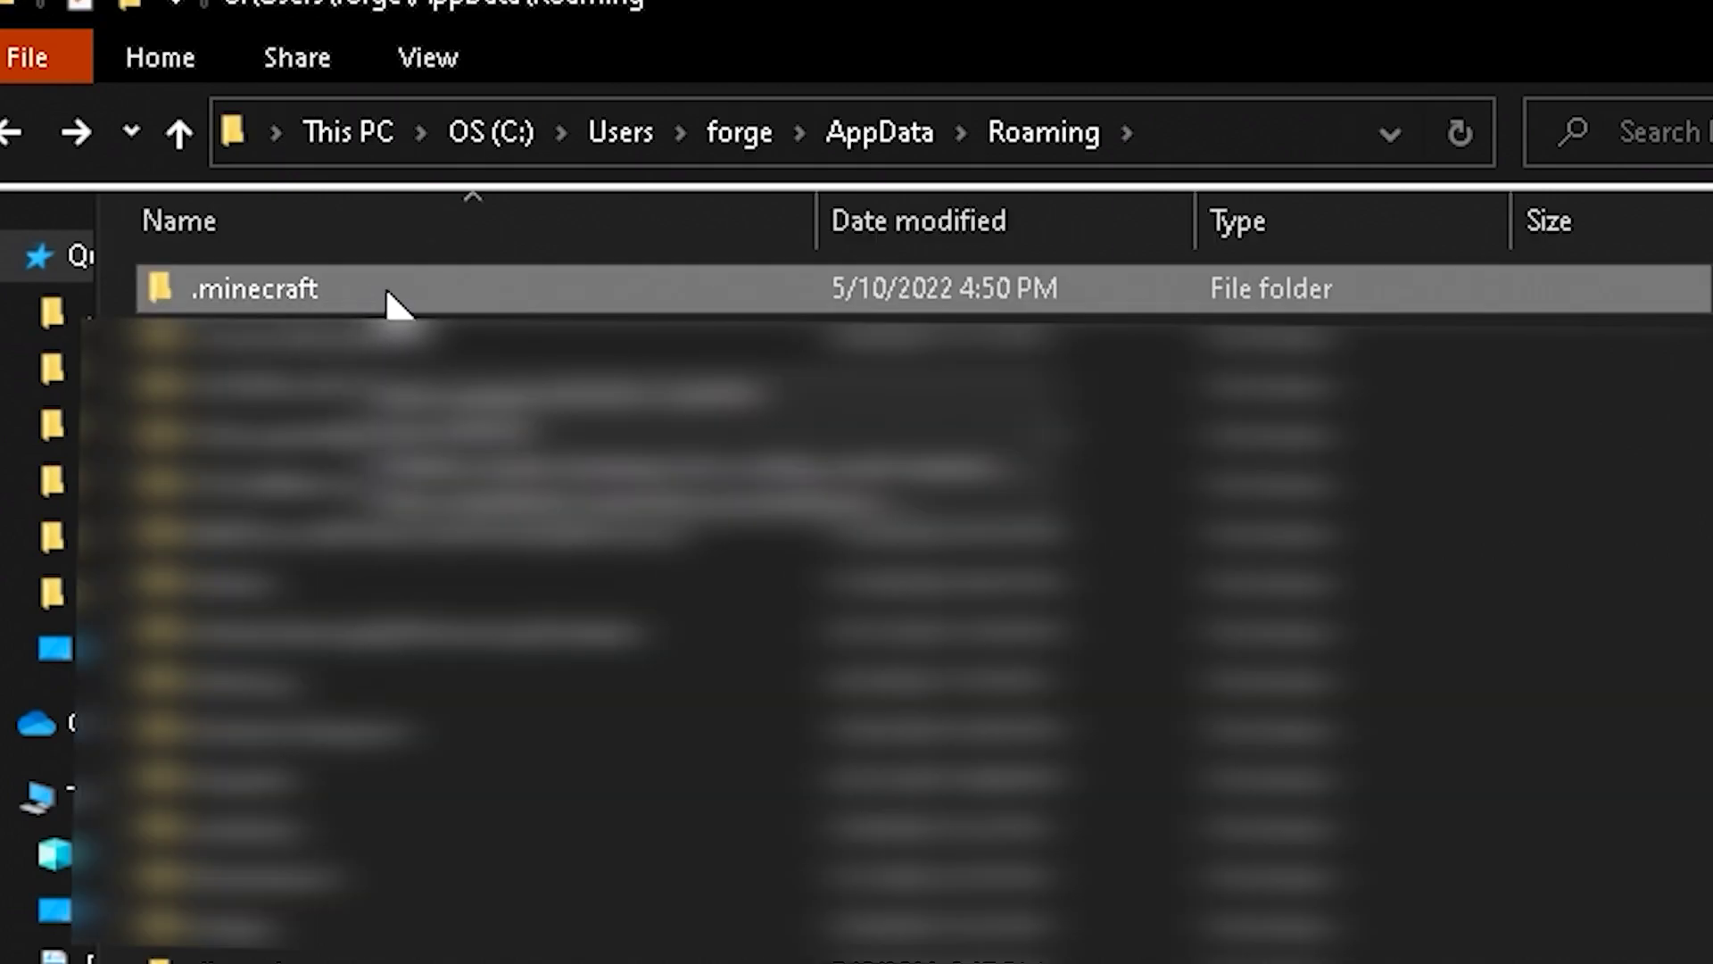
double_click(356, 308)
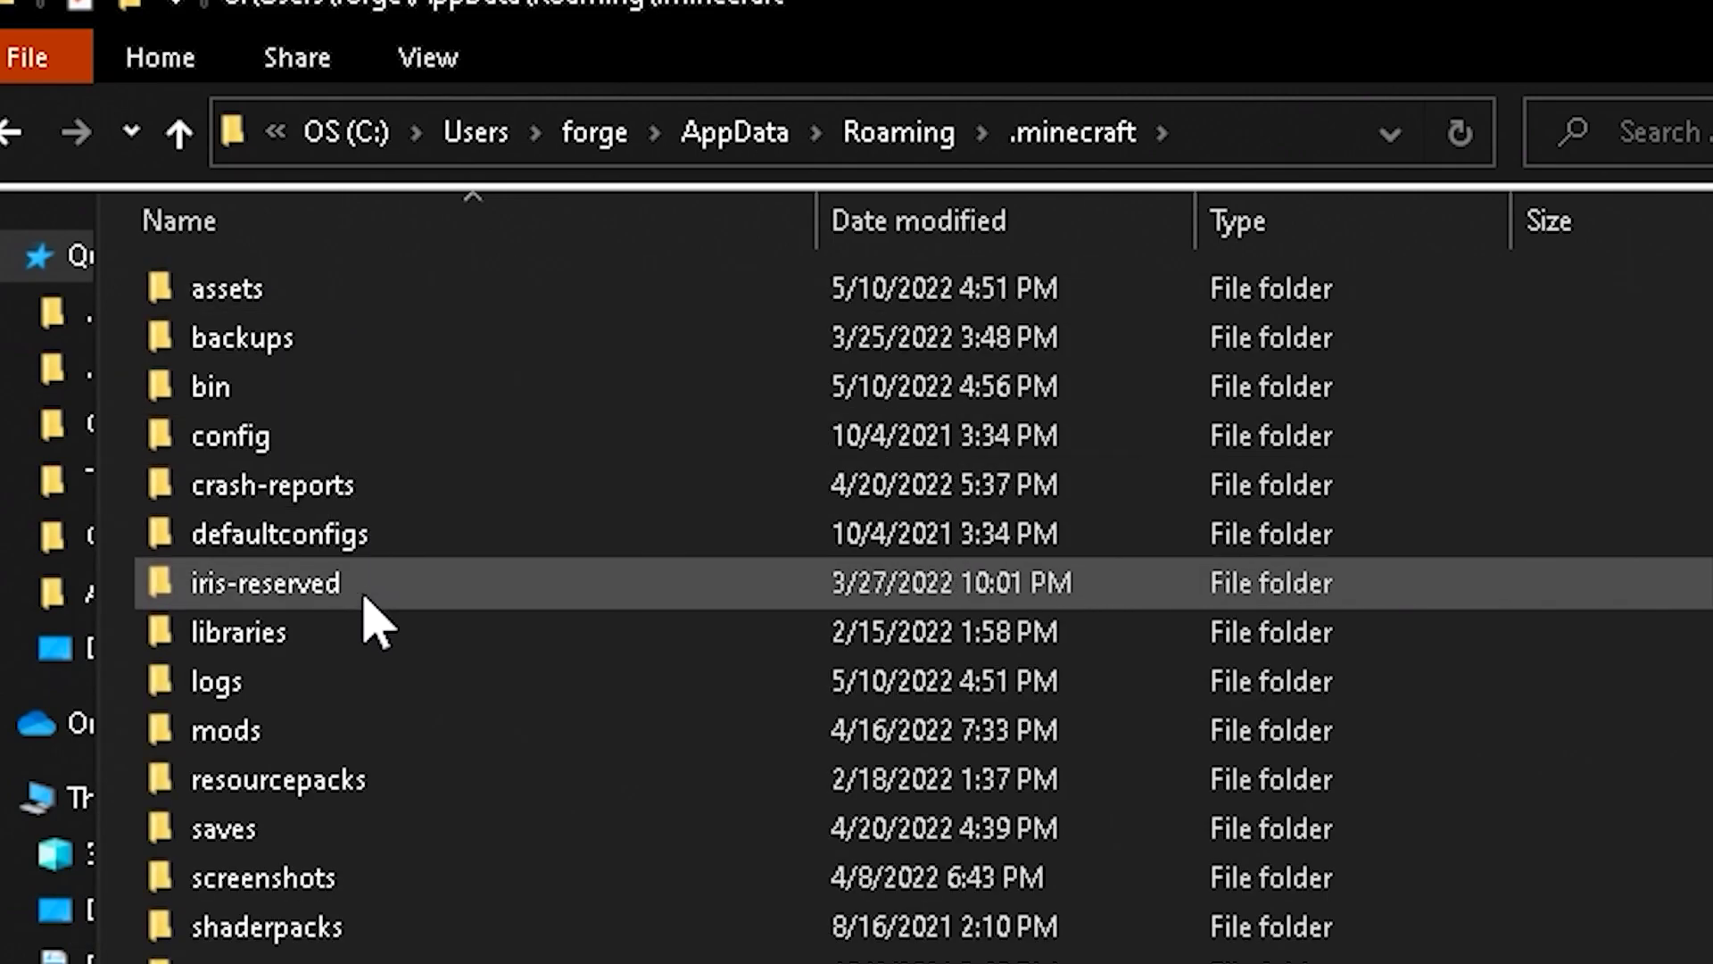
Create an xbox folder inside .minecraft\mods and transfer everything from ReliveXbox360\minecraft into it.
double_click(219, 741)
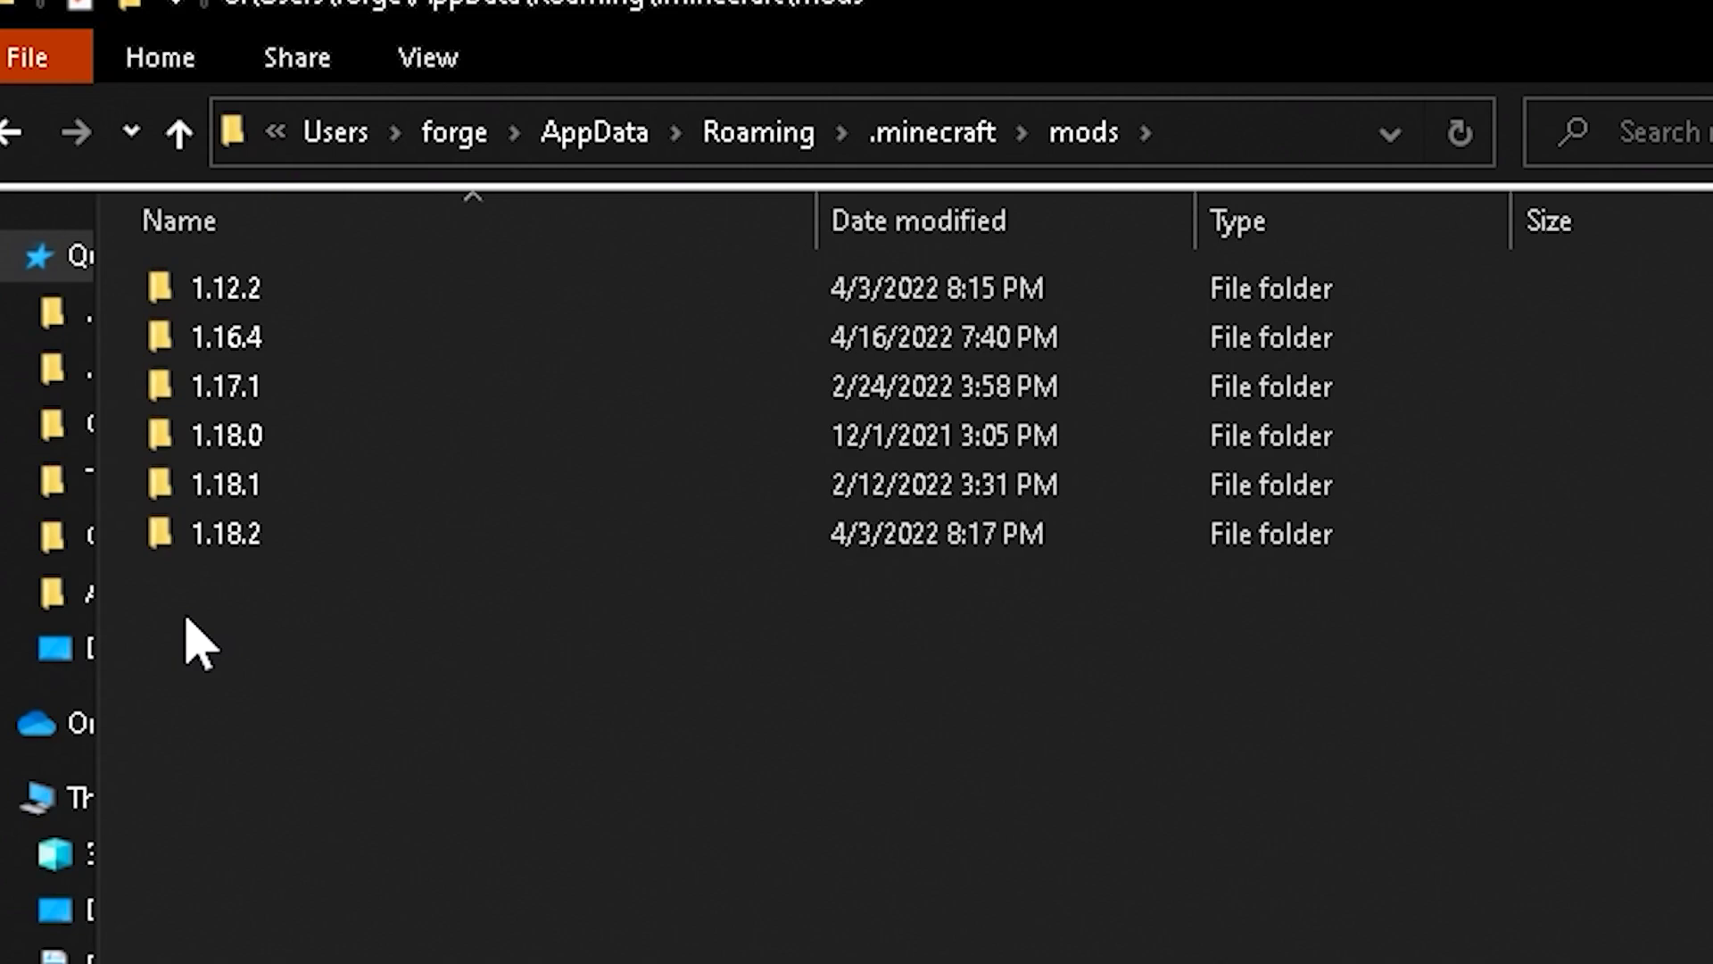
right_click(194, 641)
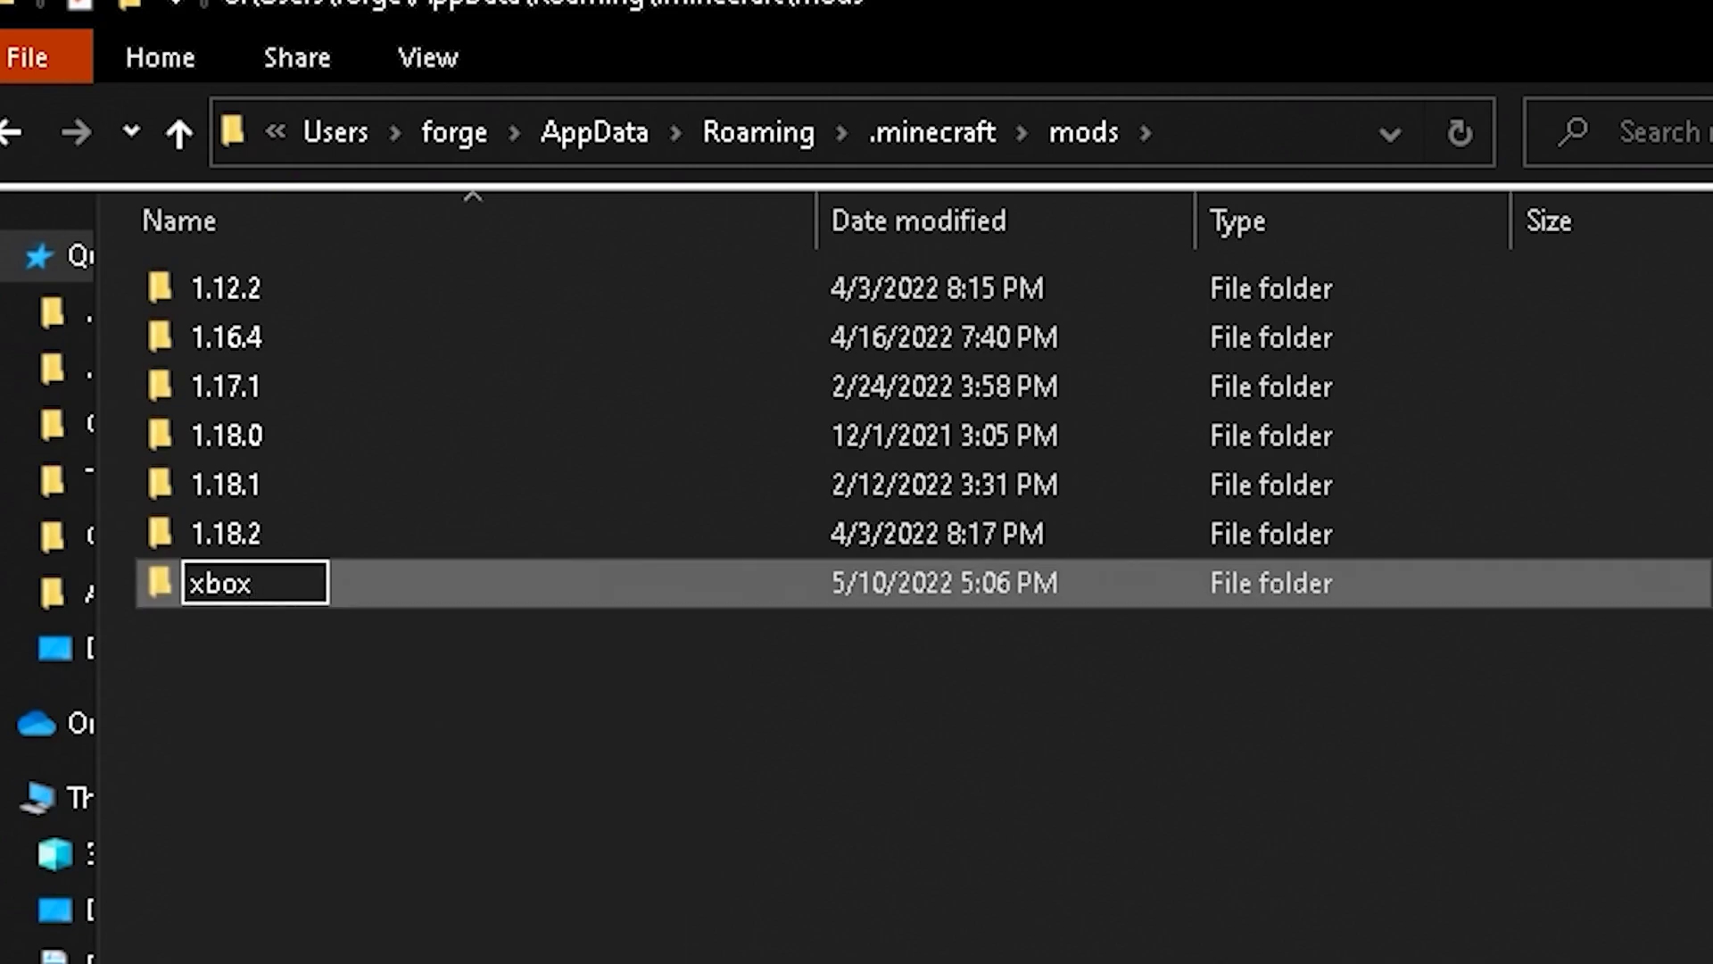
key("Return")
double_click(220, 584)
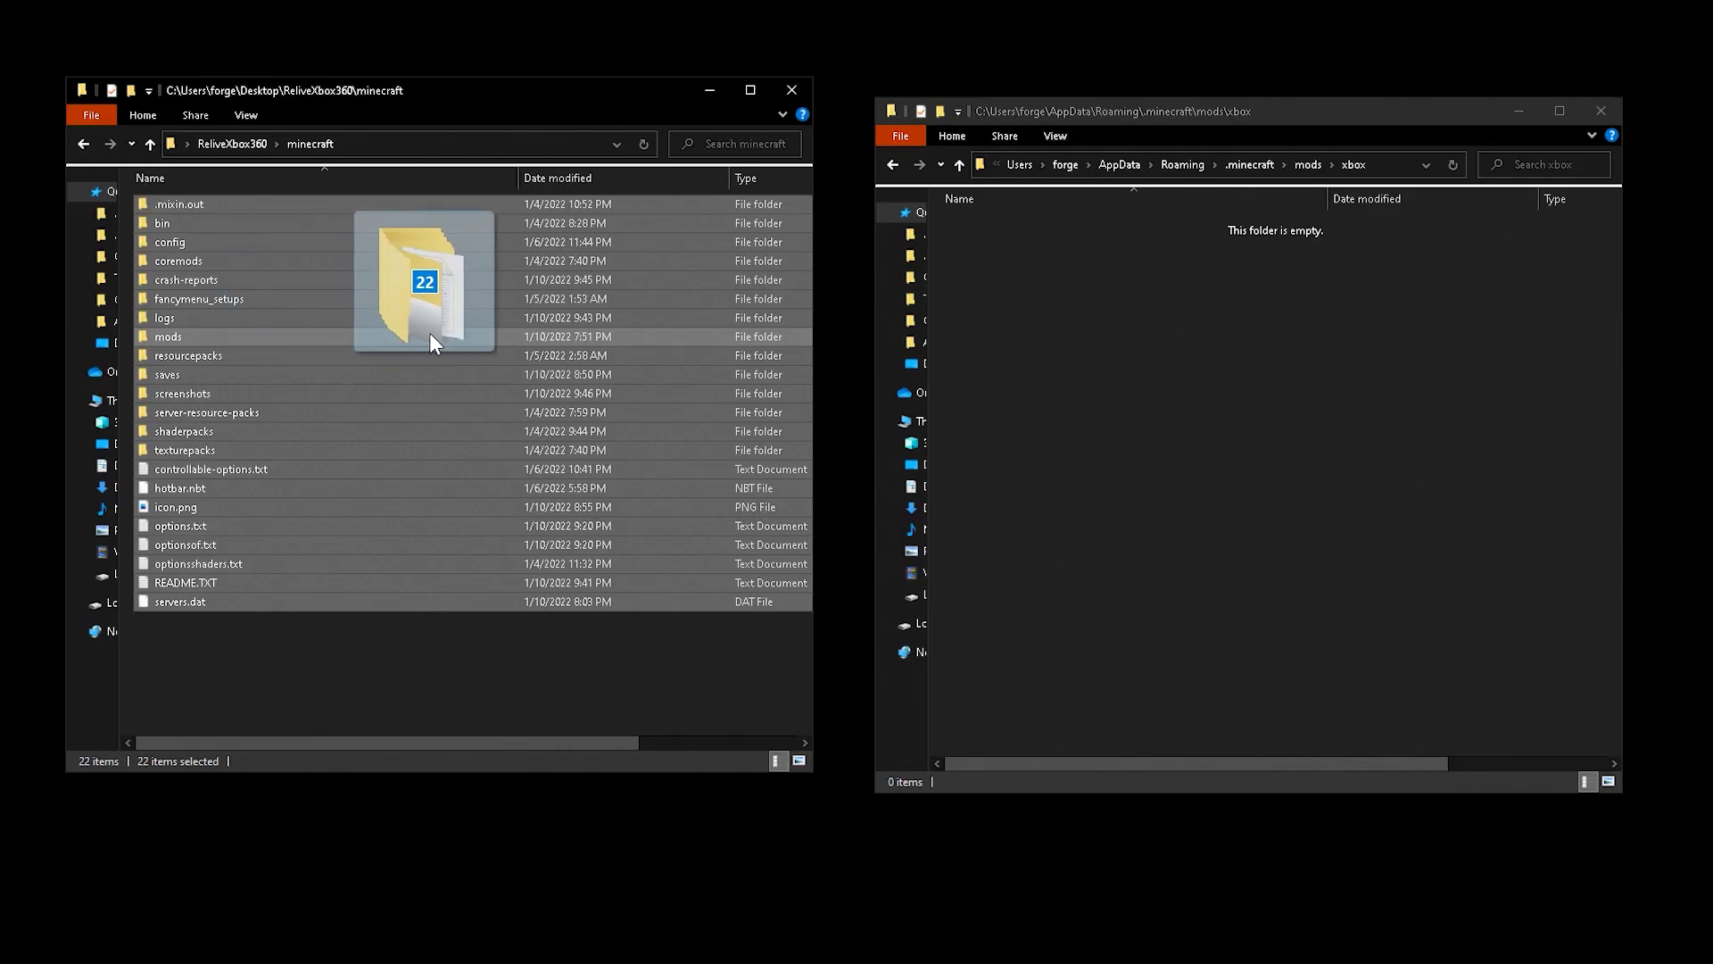
left_click_drag(430, 333, 1250, 331)
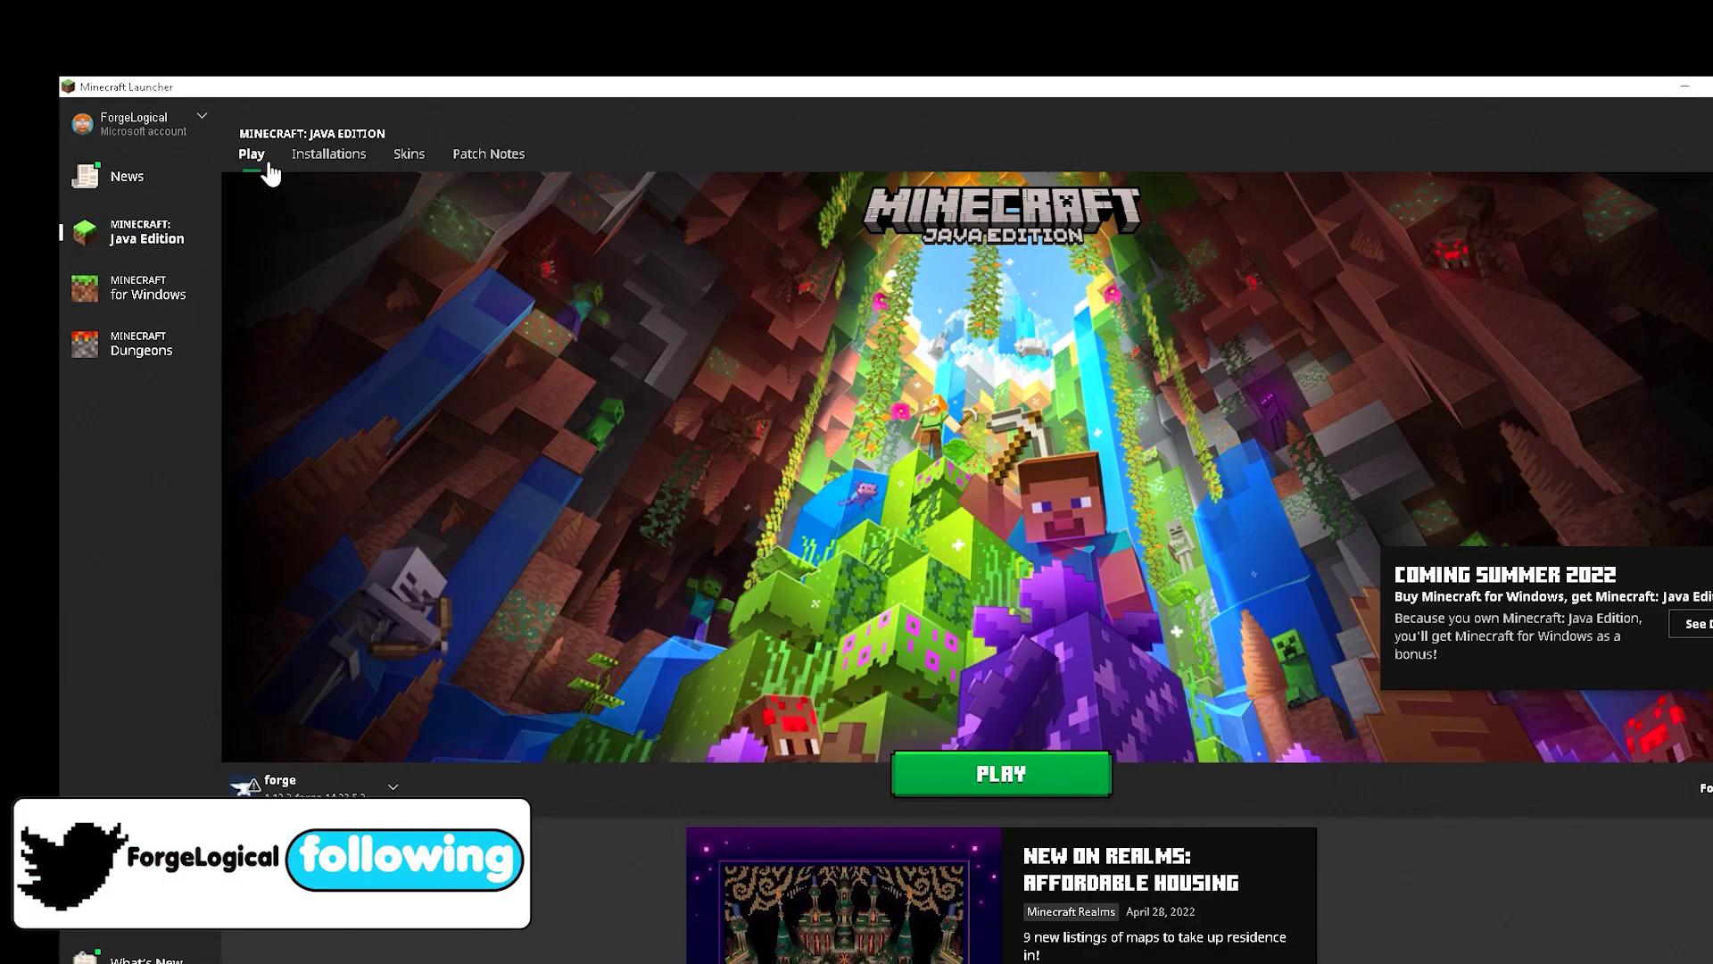
In the Minecraft Launcher, edit the Xbox360 installation and set its game directory to the .minecraft\mods\xbox folder.
left_click(317, 161)
mouse_move(902, 397)
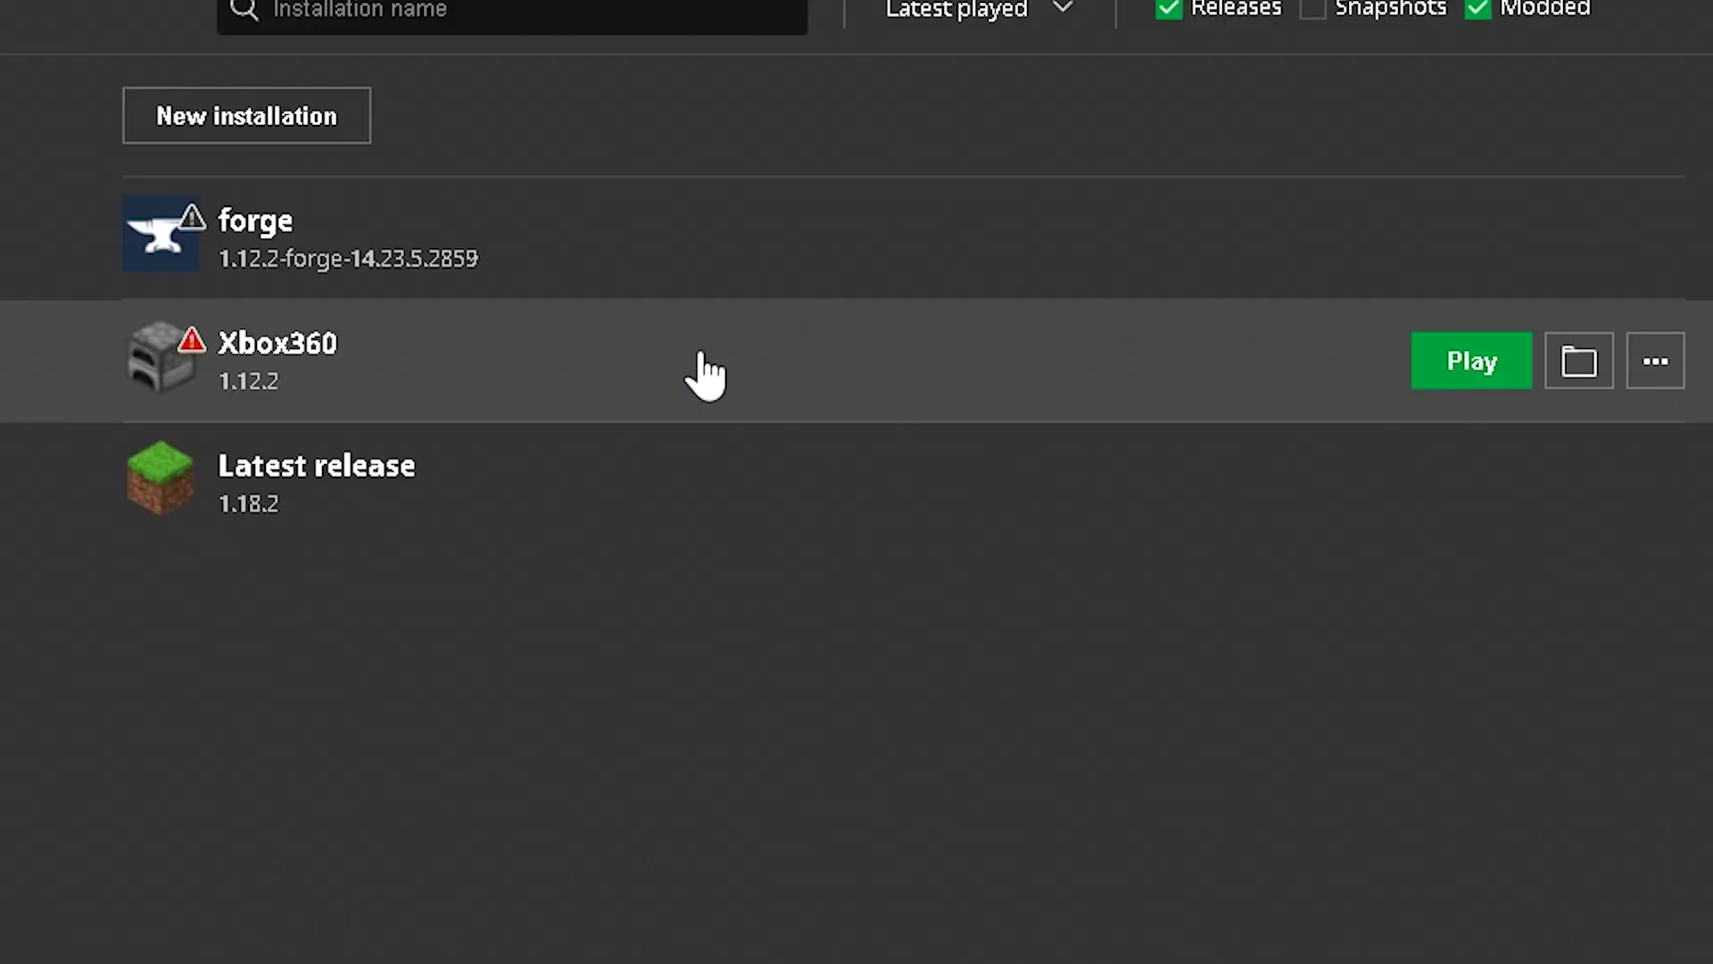
left_click(1656, 361)
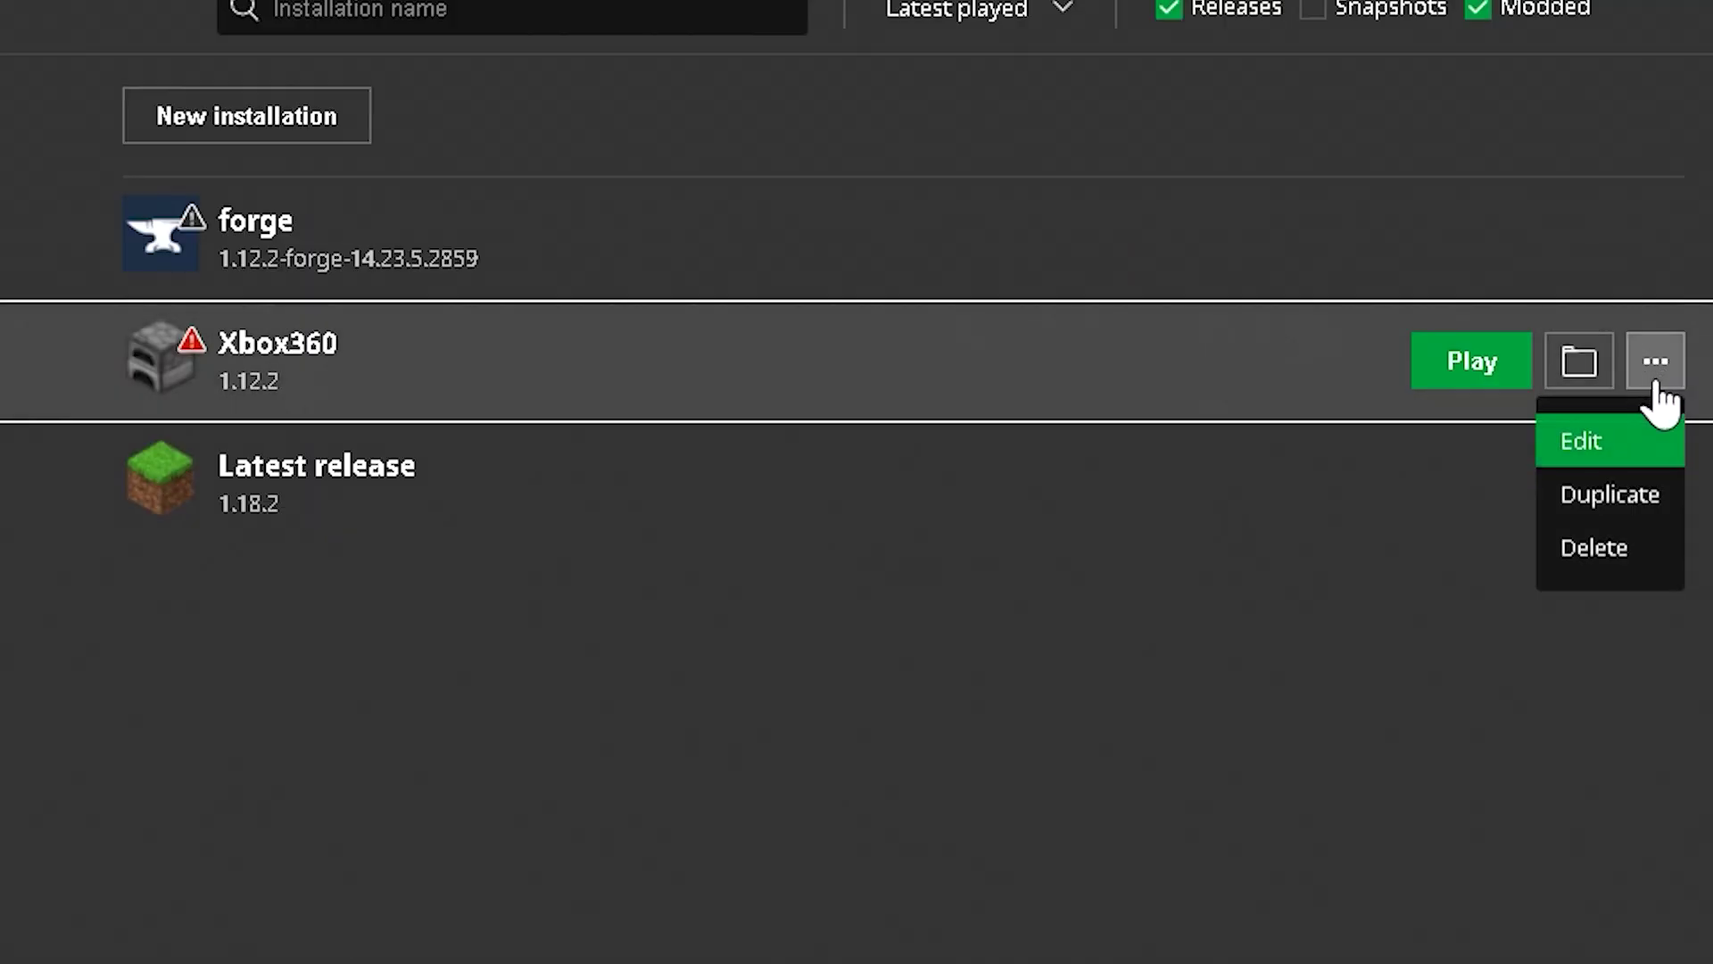
left_click(1625, 440)
left_click(420, 392)
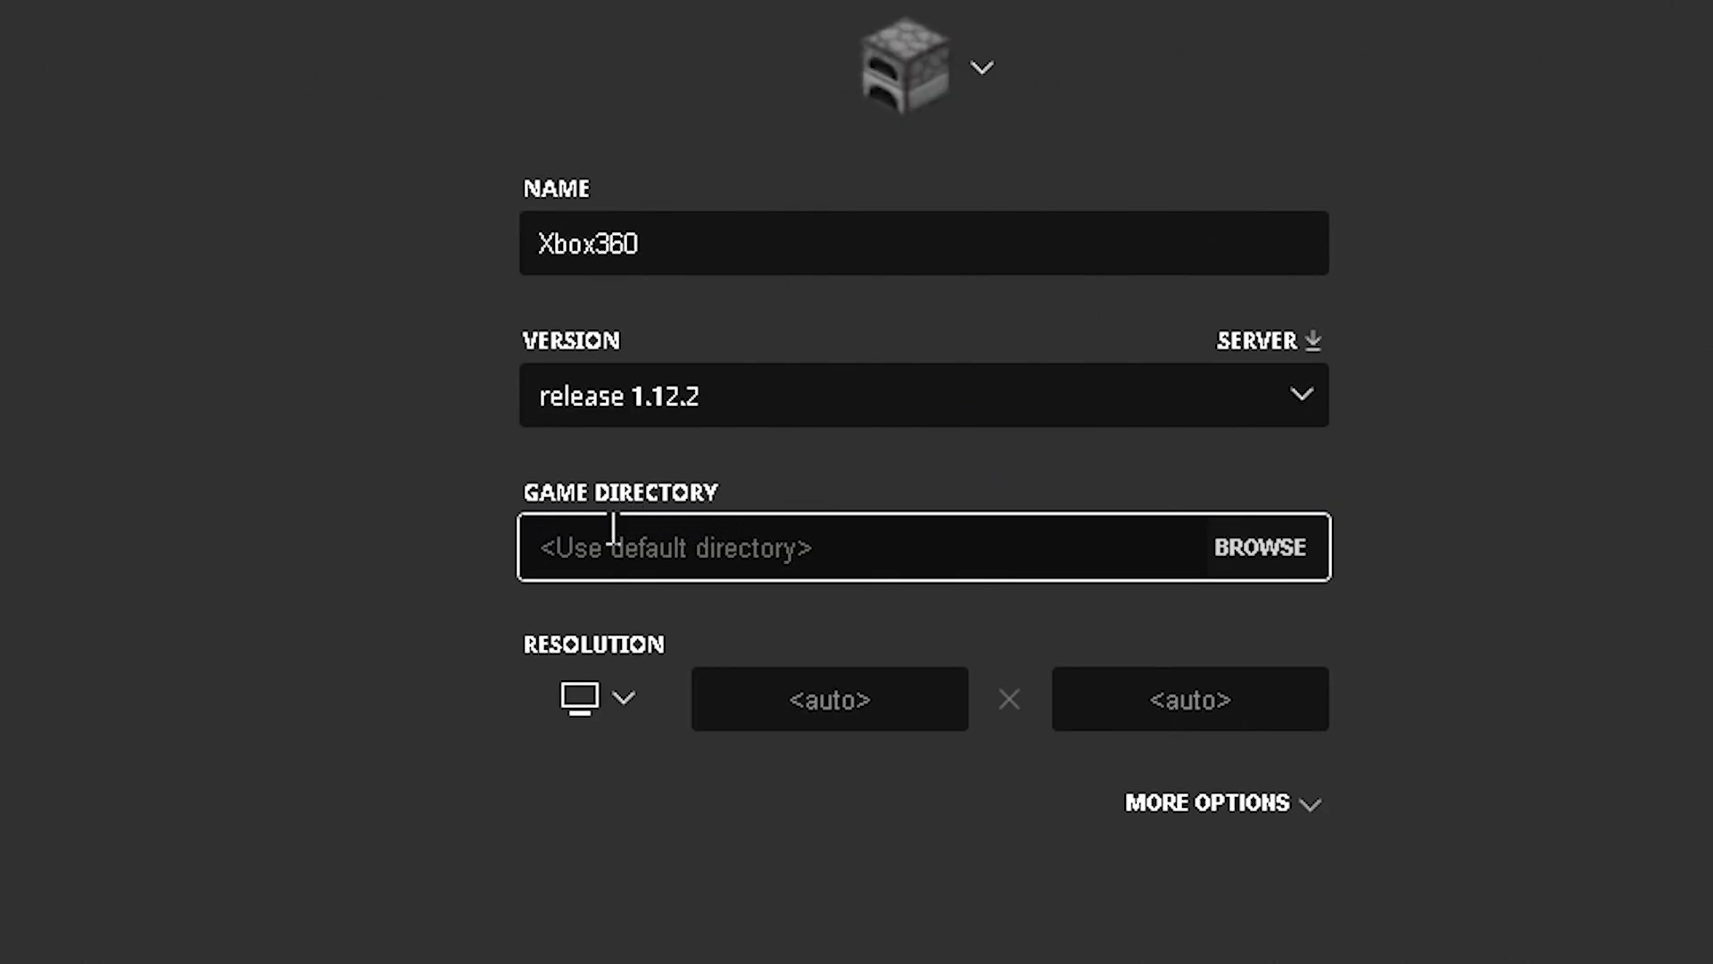
left_click(1304, 555)
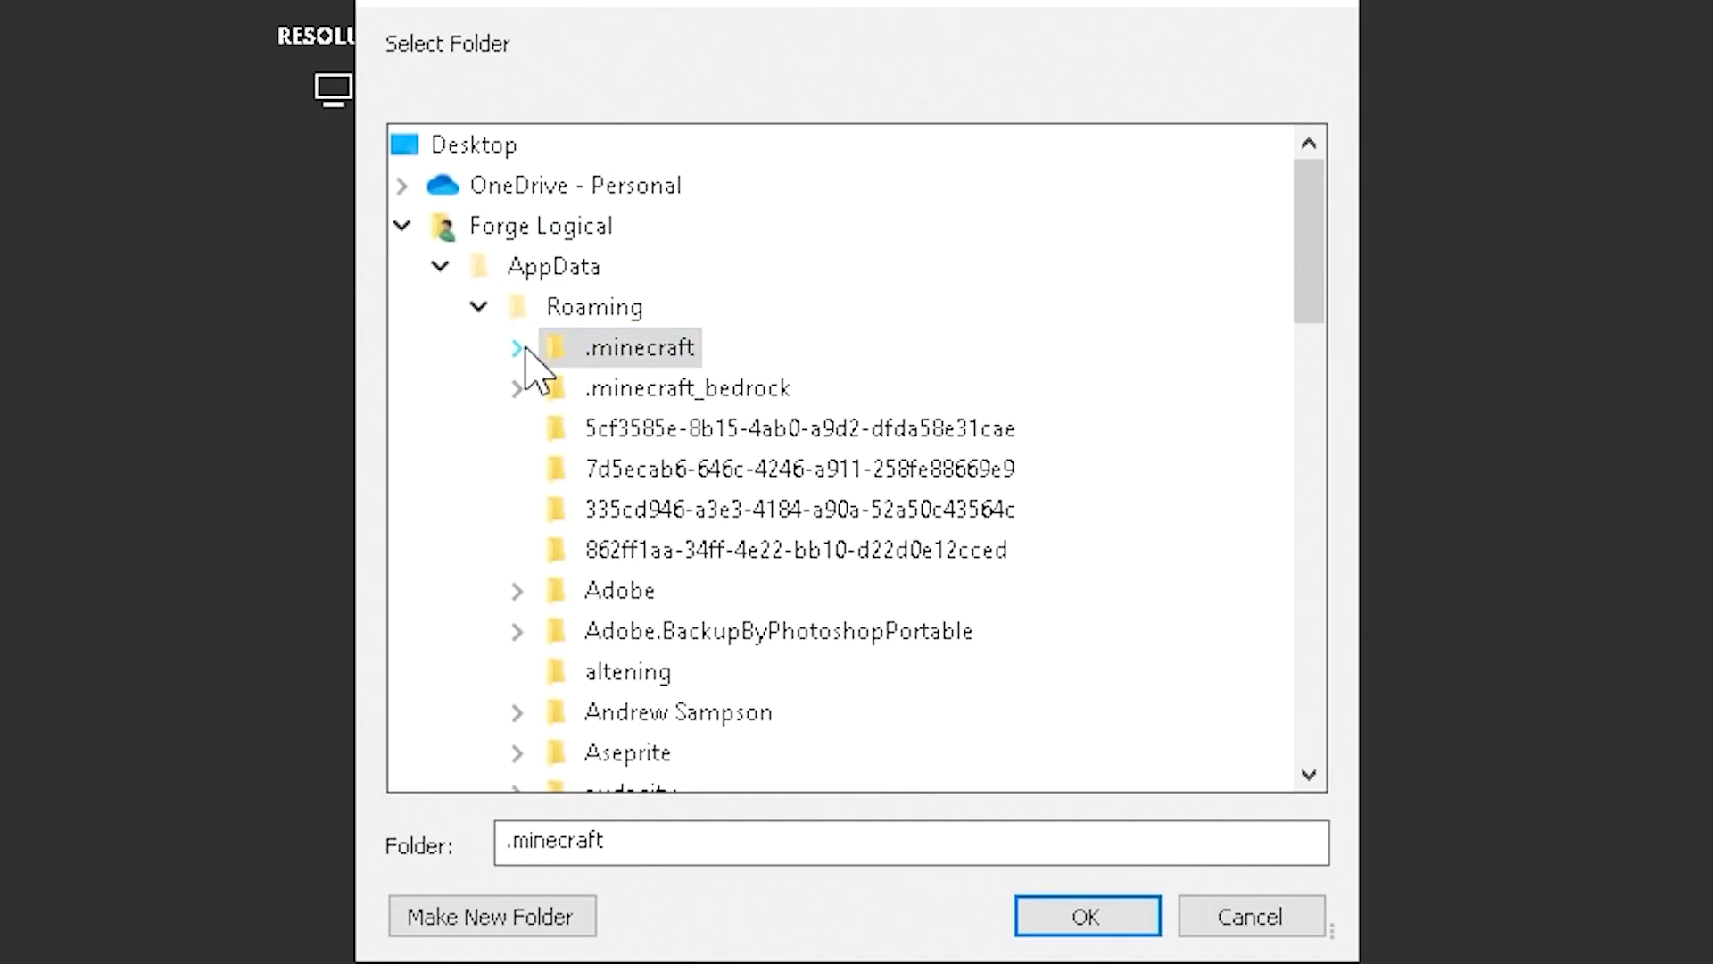
left_click(520, 348)
left_click(555, 549)
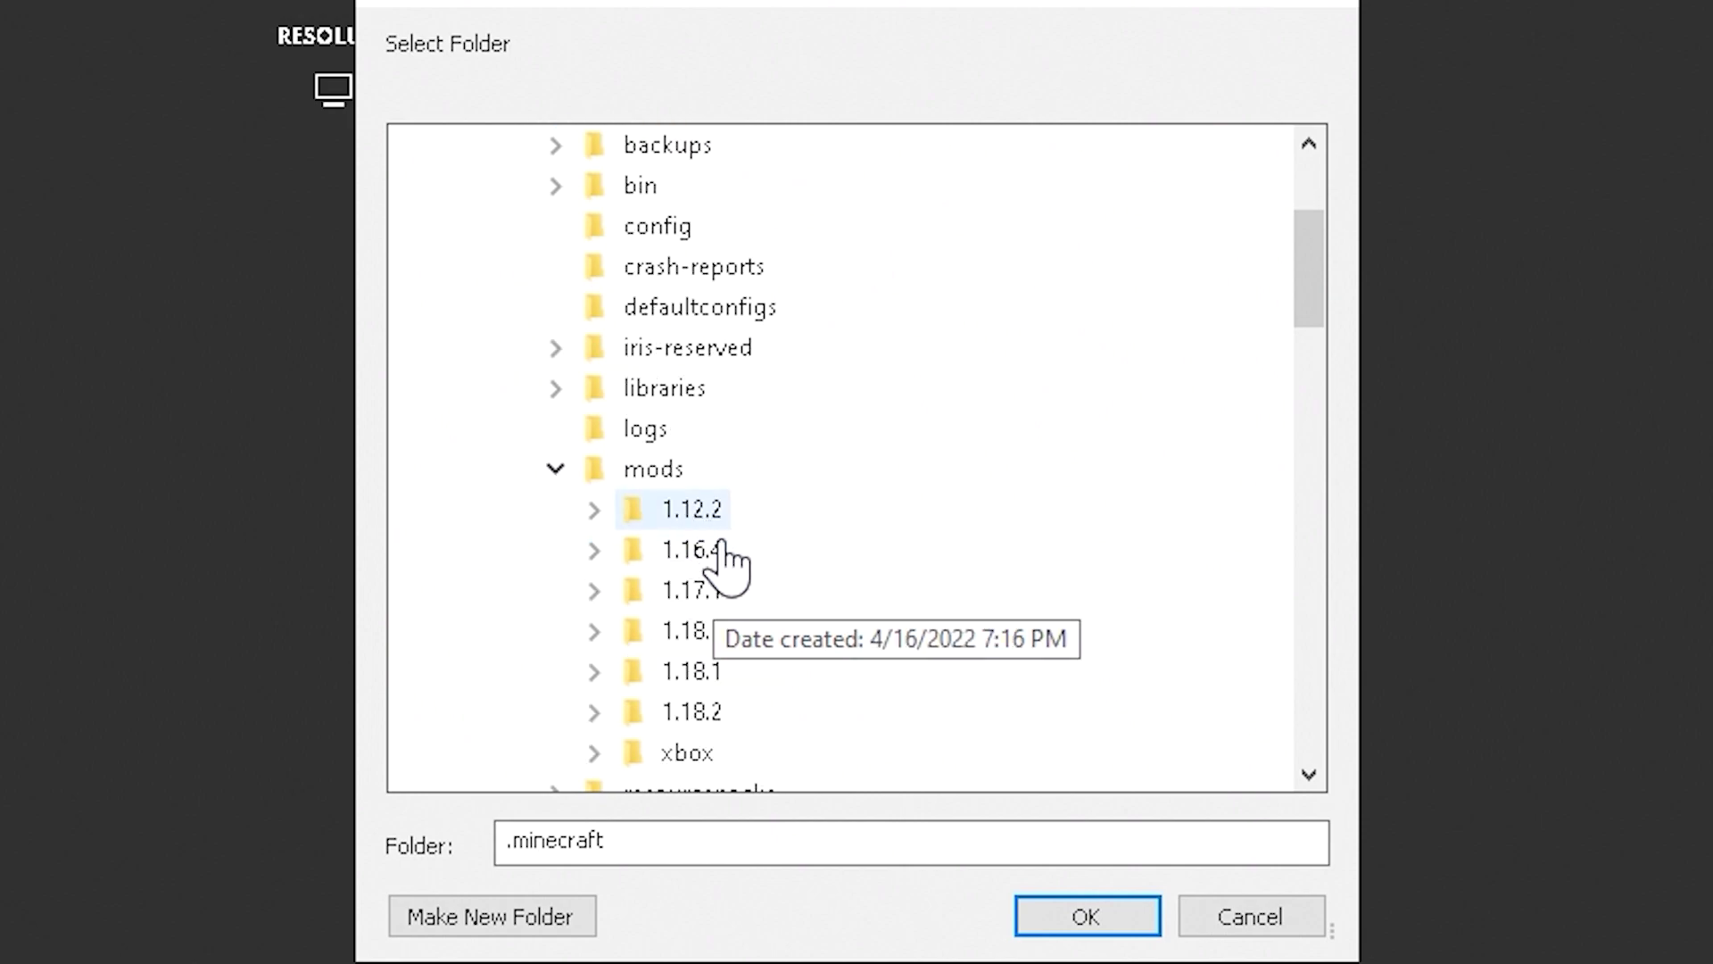
double_click(688, 429)
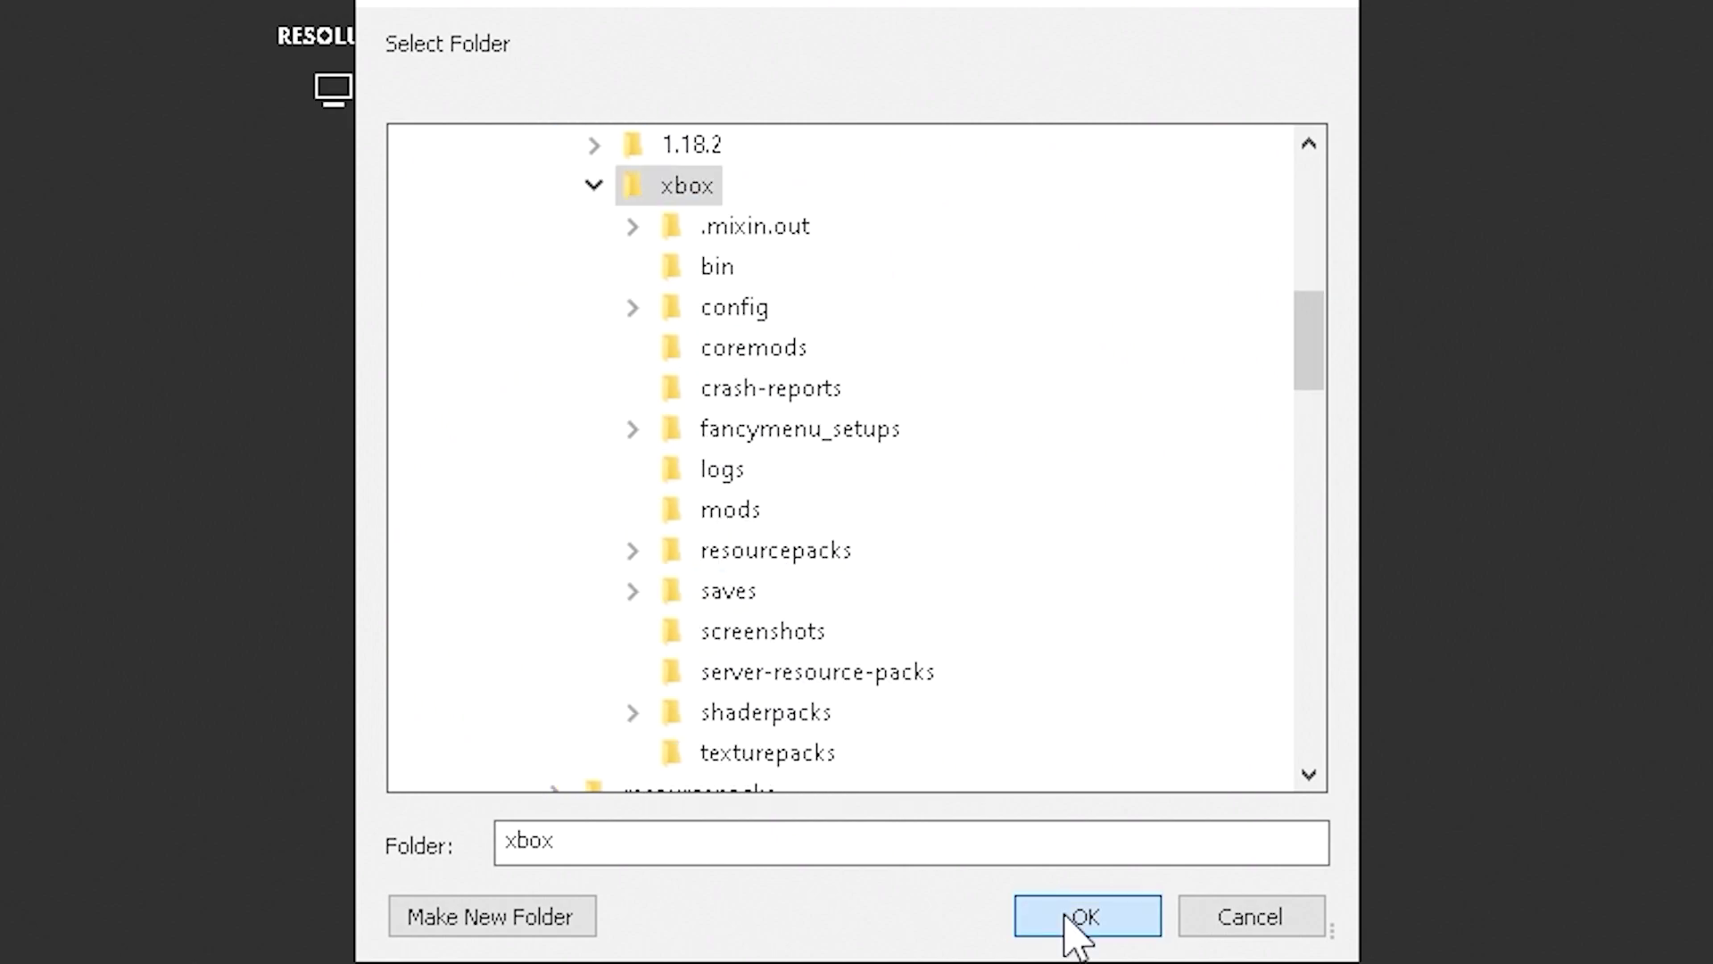
left_click(1074, 922)
left_click_drag(726, 585, 1425, 587)
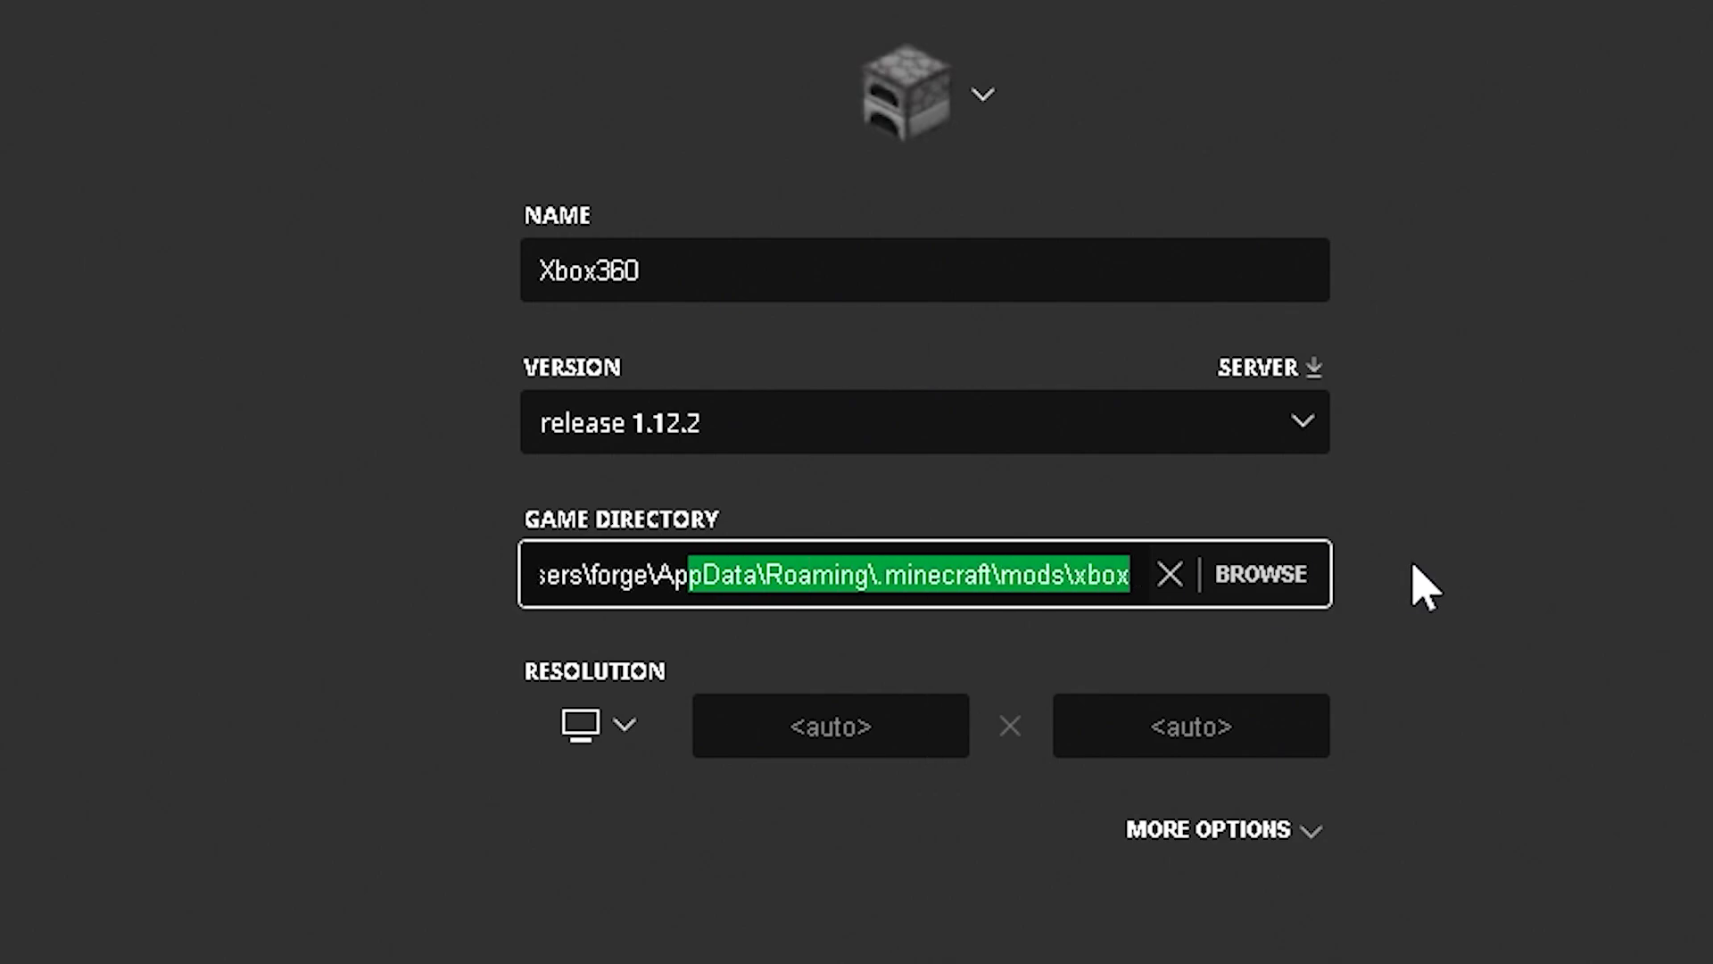
left_click(1613, 616)
Set the Xbox360 installation's version to release 1.12.2-forge-14.23.5.2859 and save the installation.
left_click(839, 430)
left_click_drag(1324, 755, 568, 775)
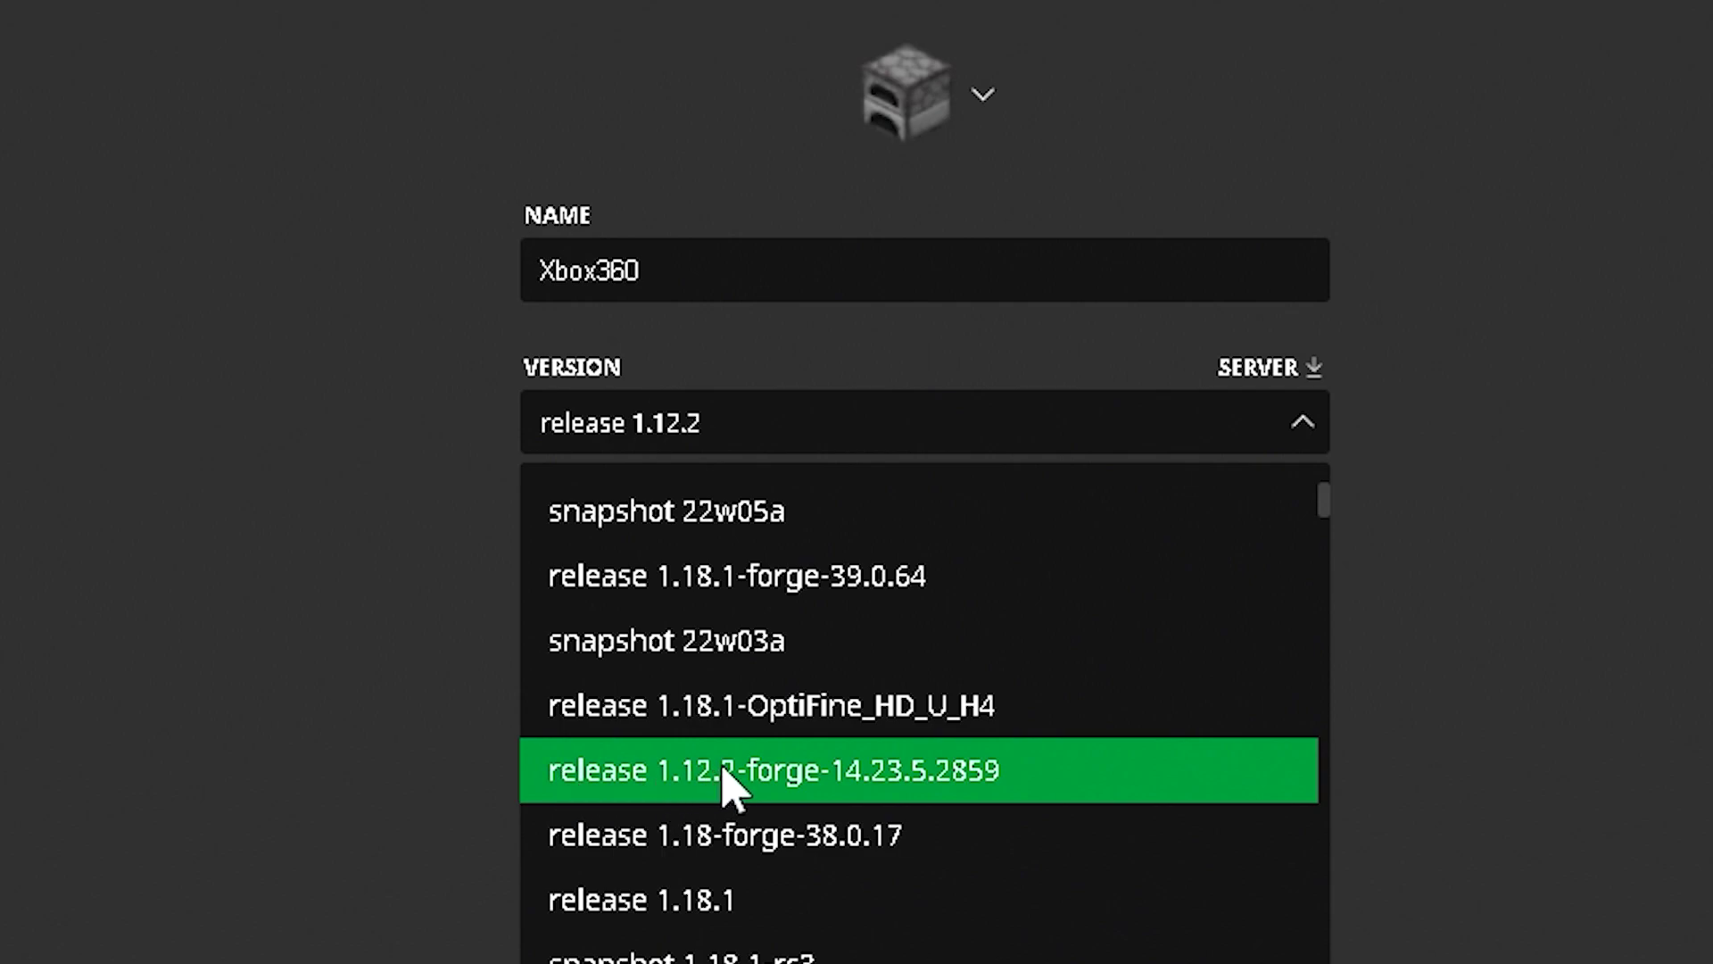
left_click(752, 772)
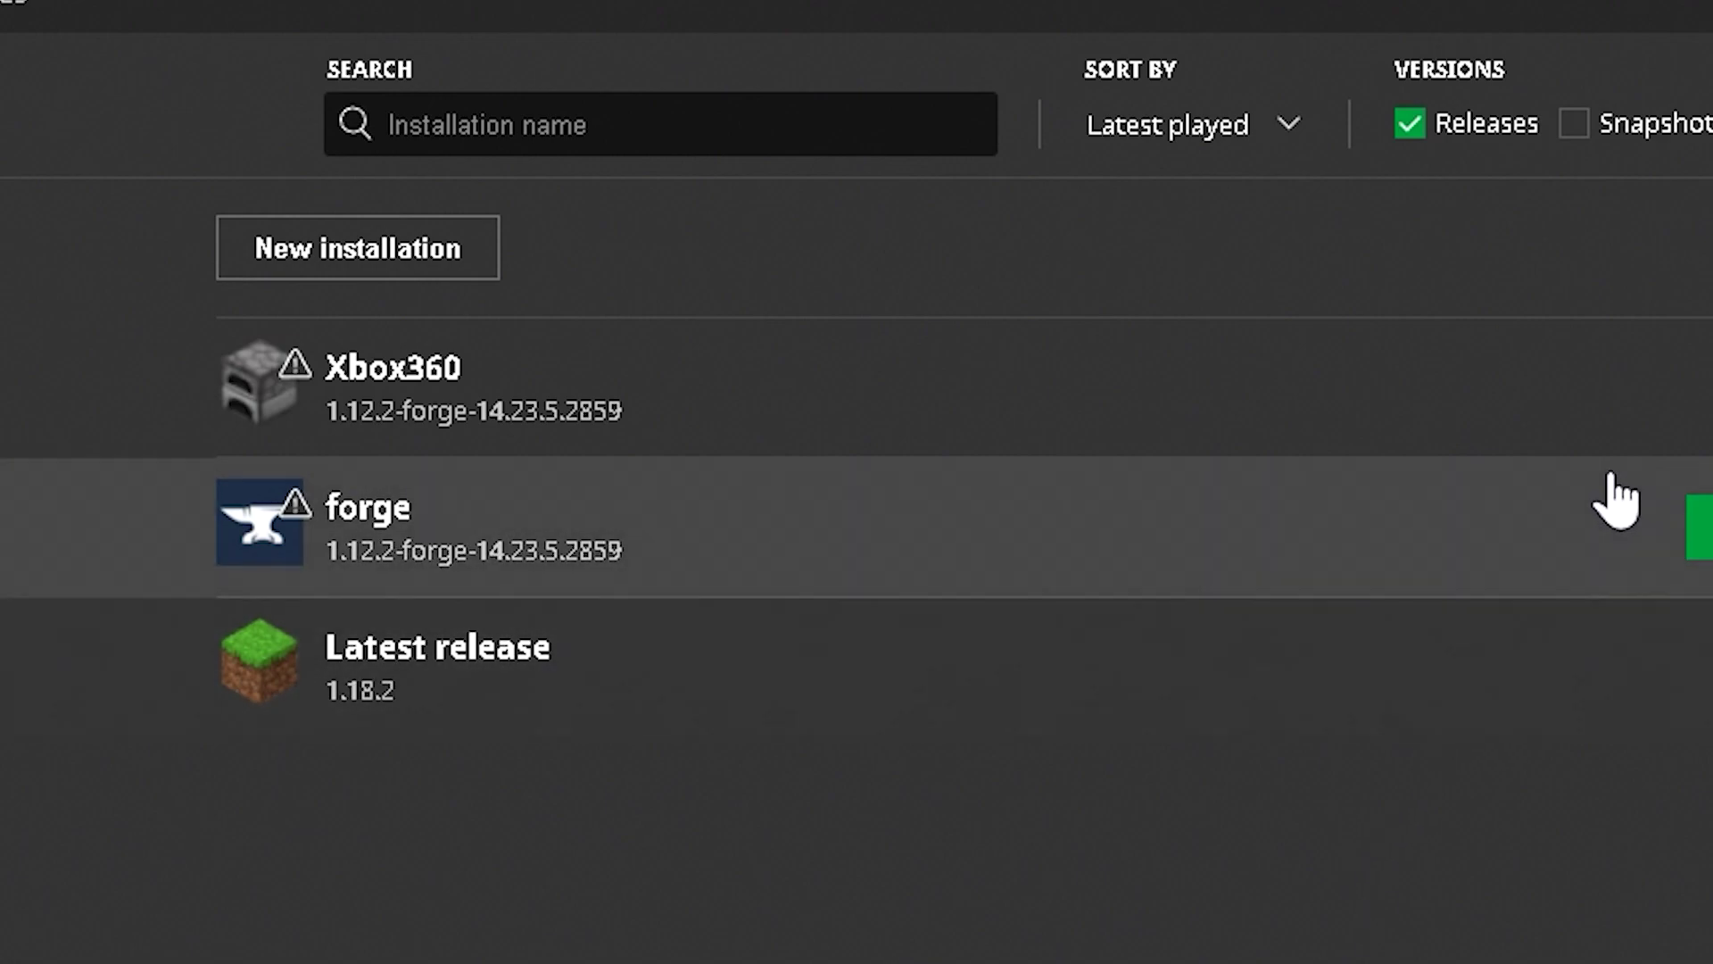
mouse_move(1681, 420)
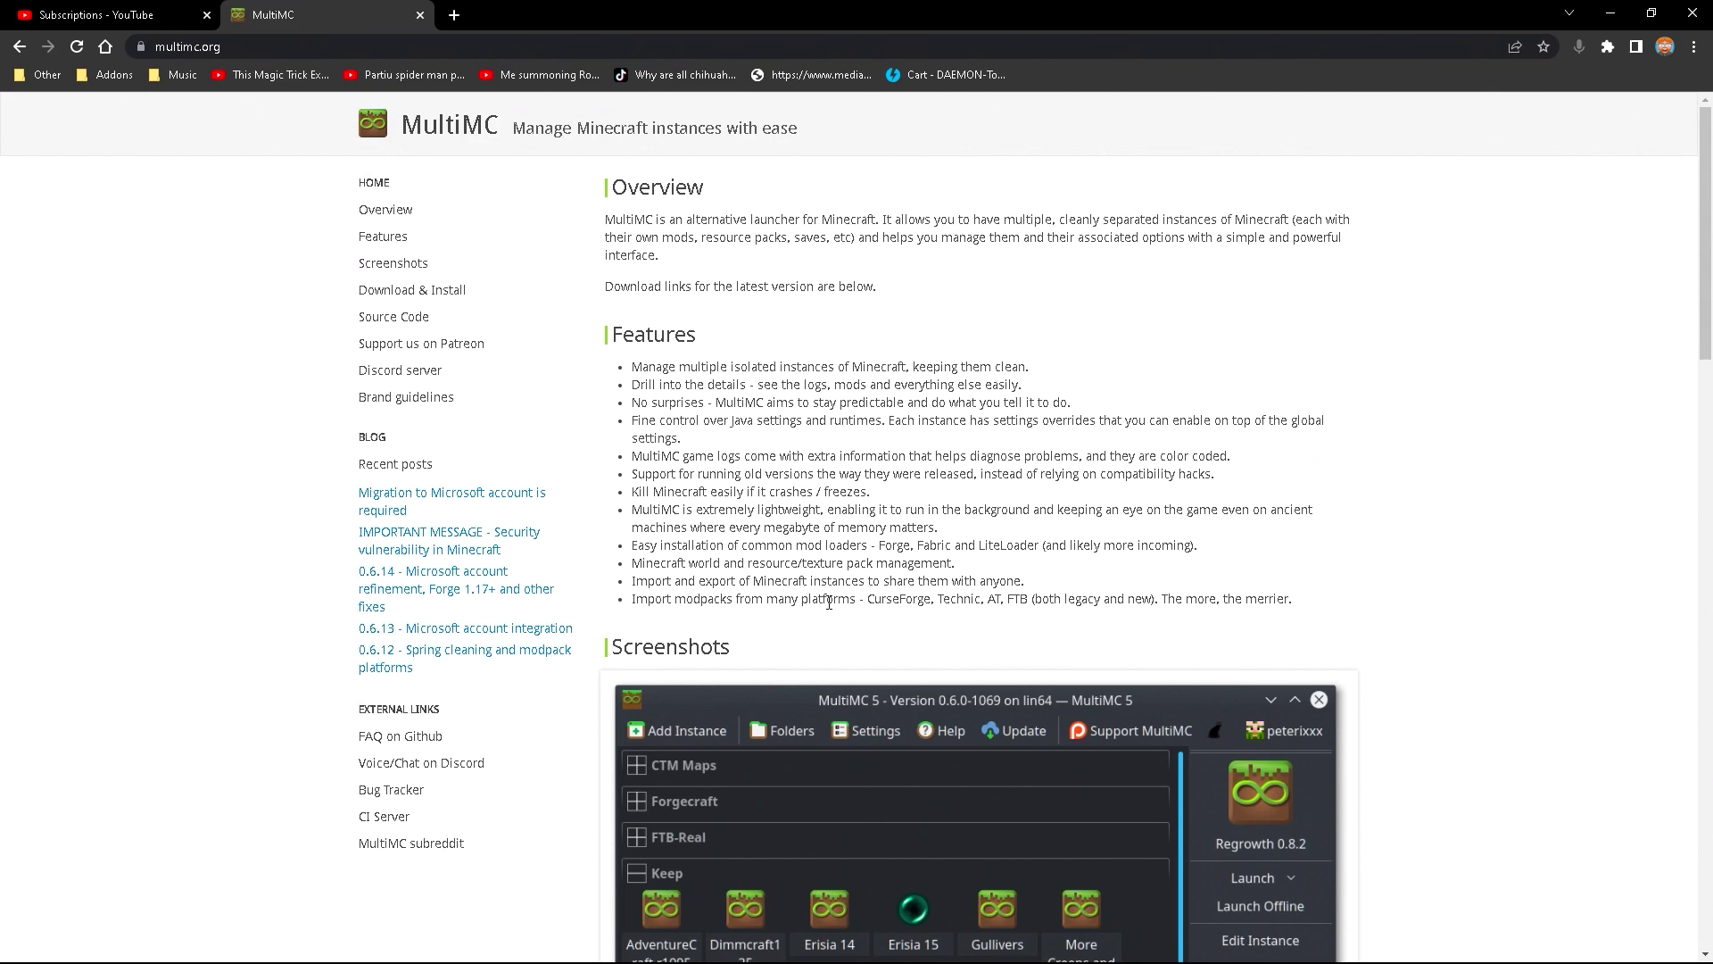
In the browser, download the Windows version of MultiMC from multimc.org and place mmc-stable-win32.zip on the desktop.
scroll(1003, 511, "down", 14)
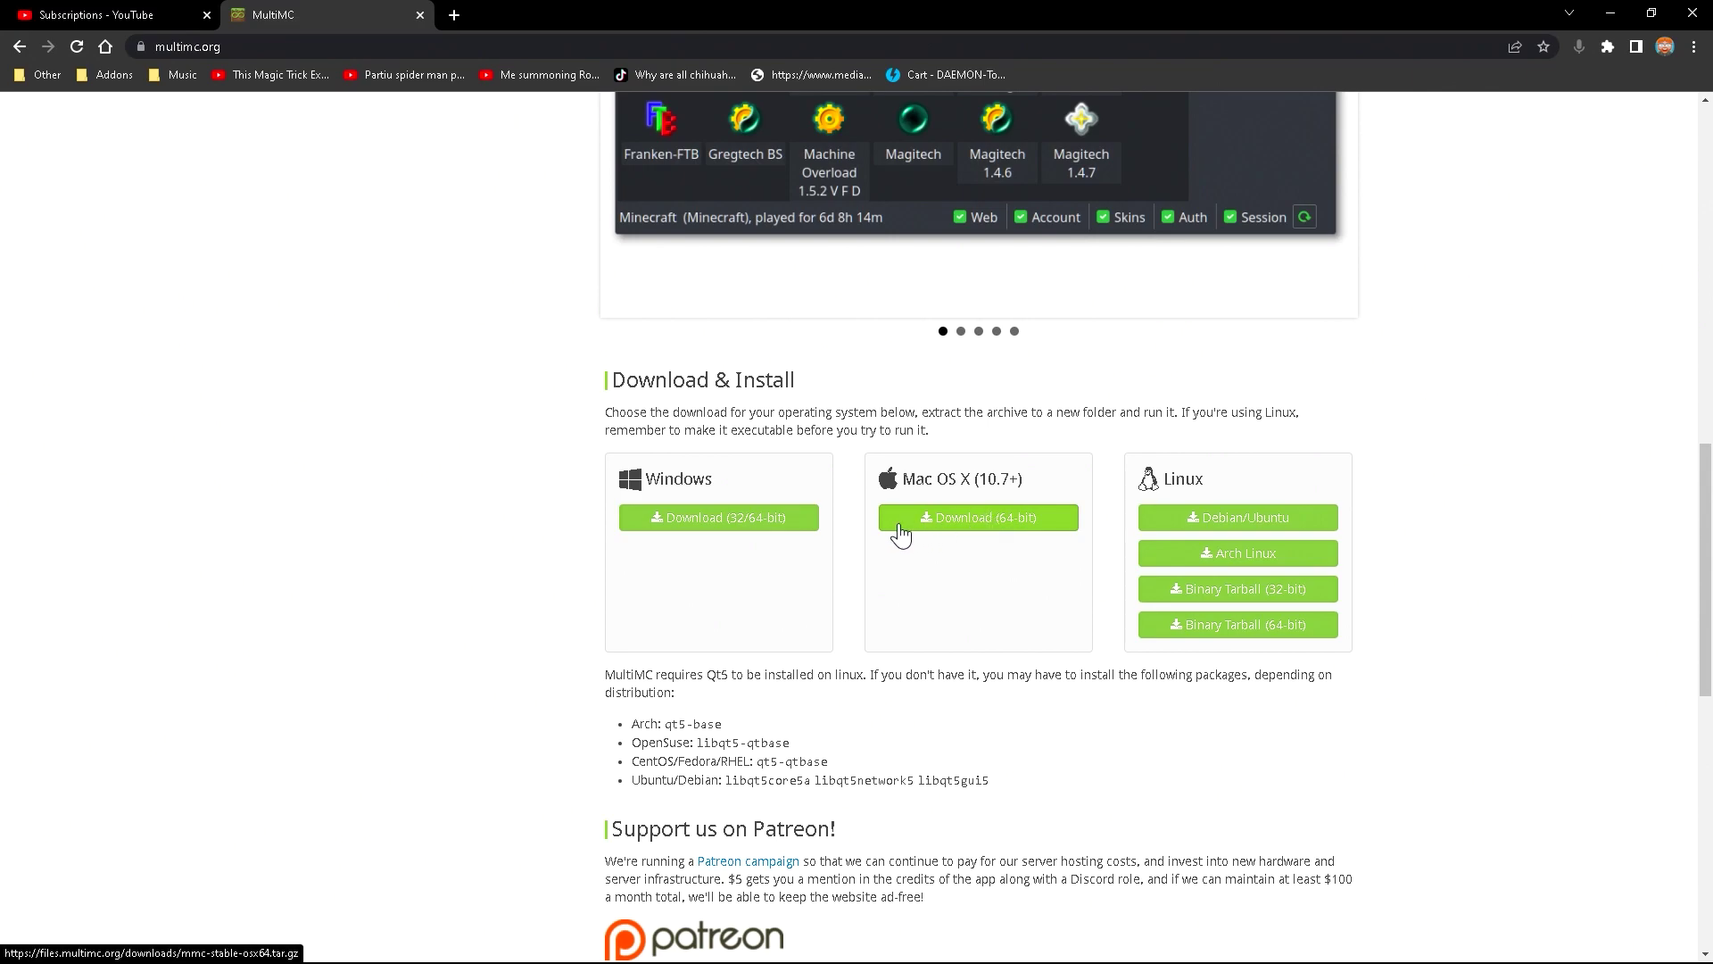
left_click(701, 523)
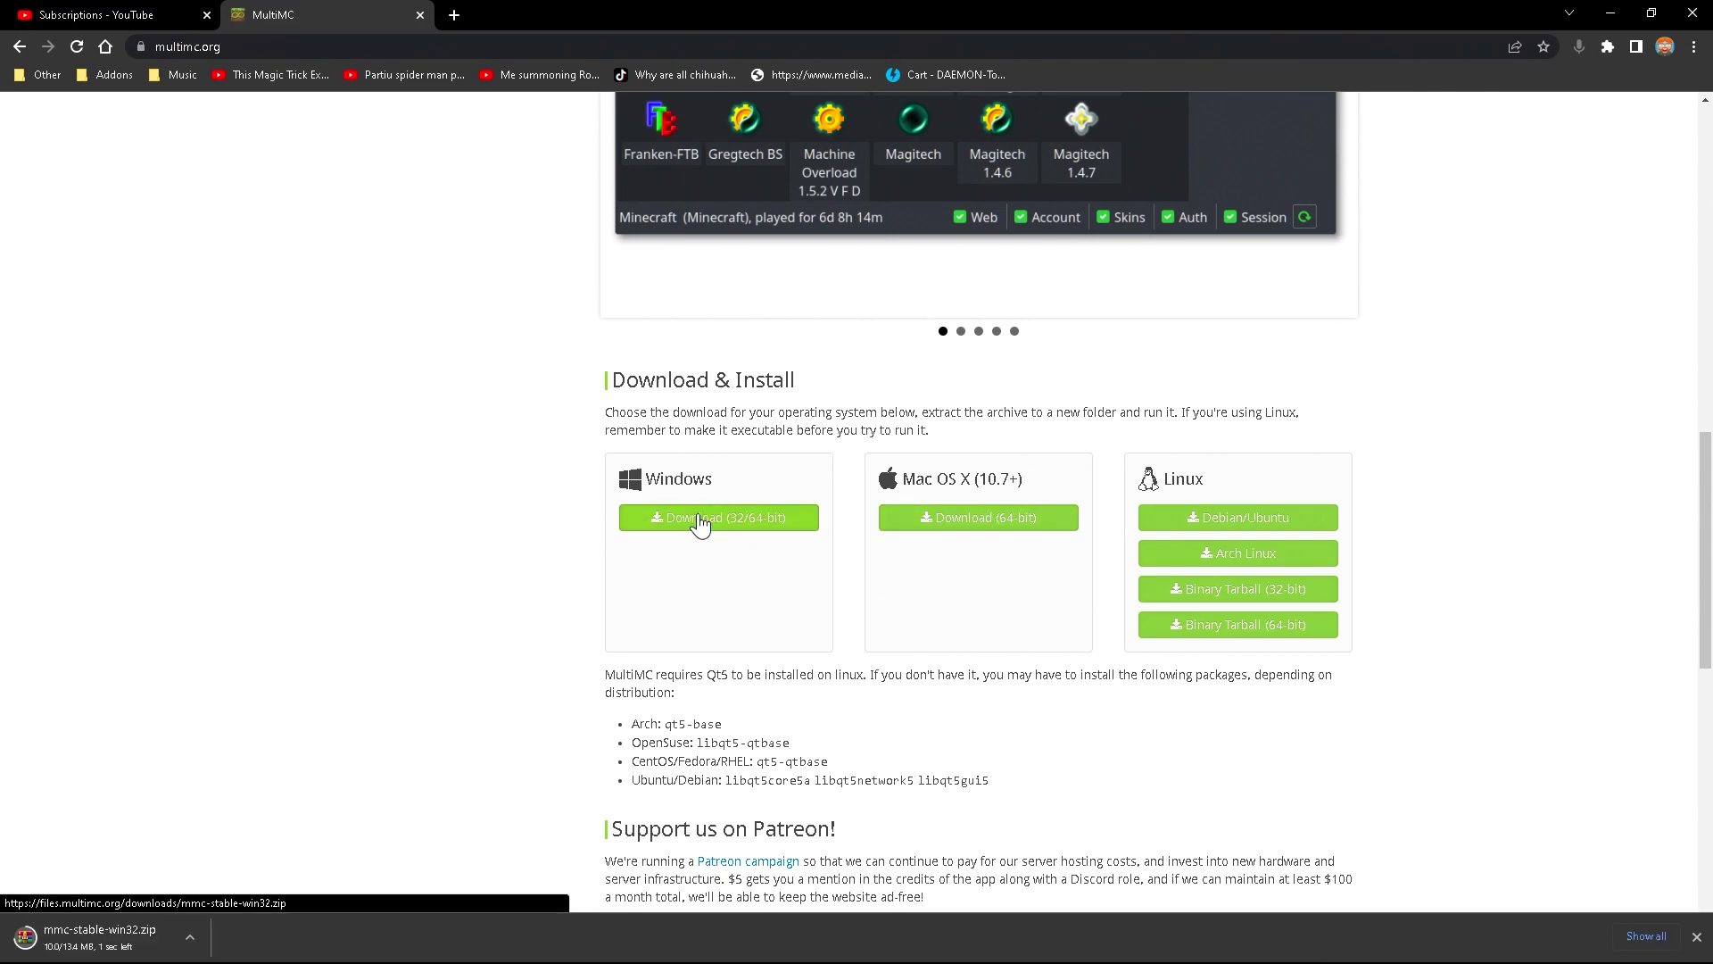
key("super+Down")
left_click_drag(1070, 702, 520, 336)
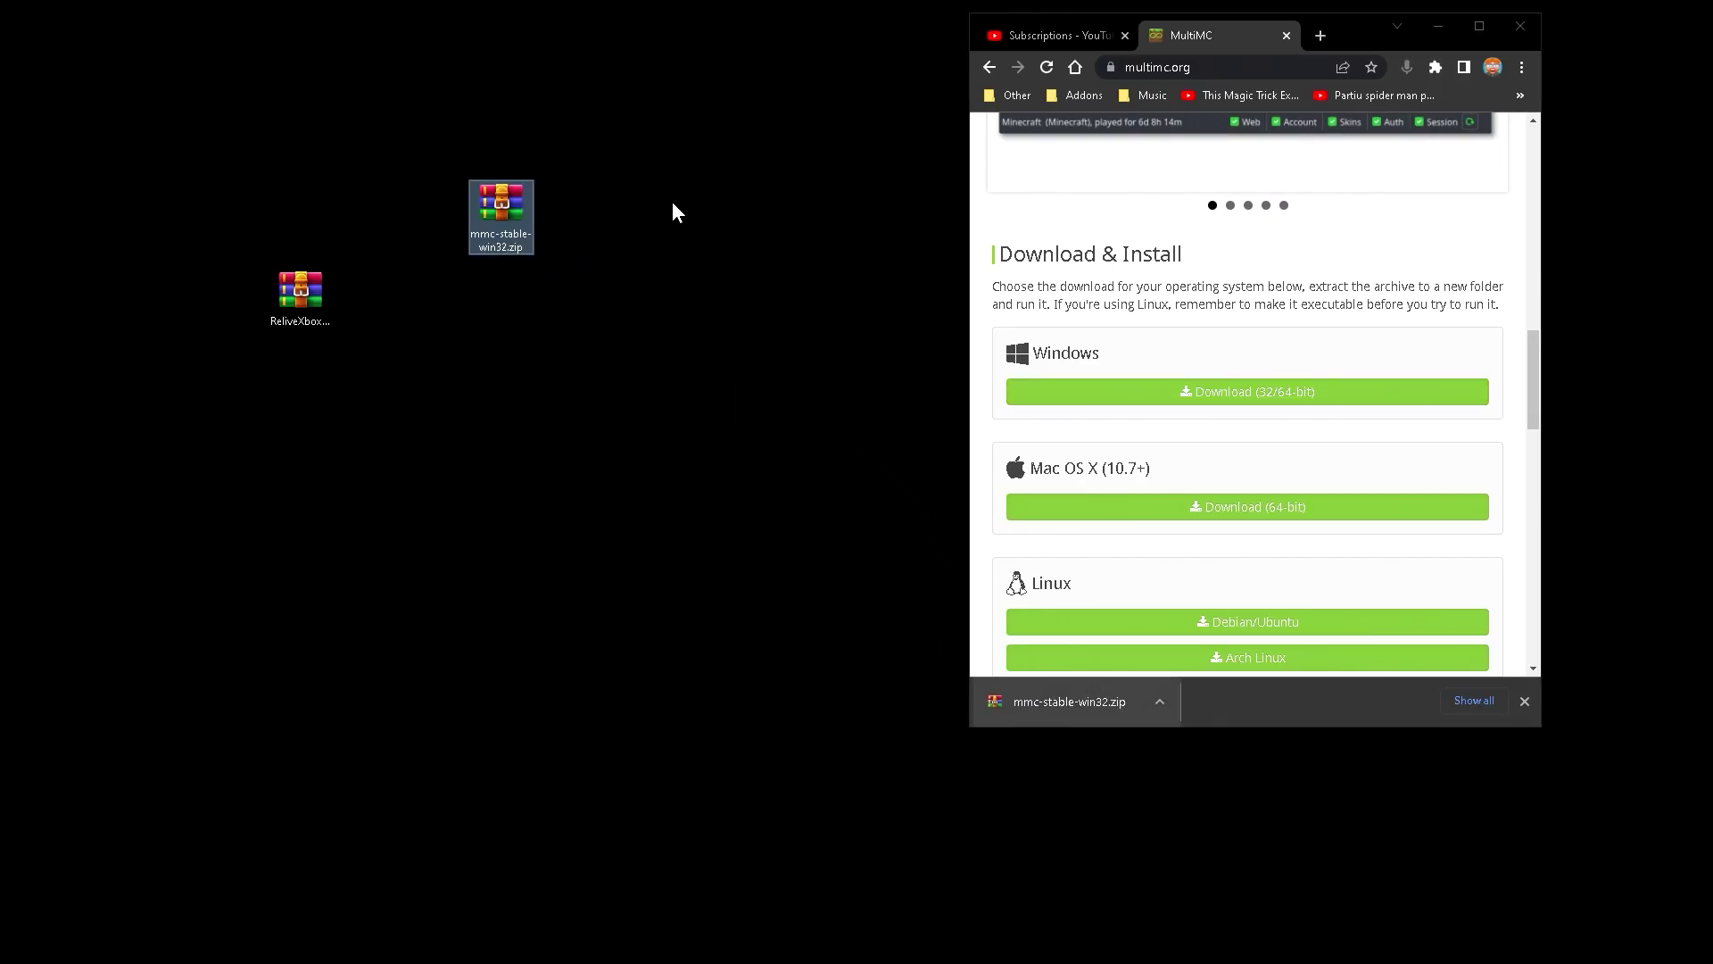
Extract mmc-stable-win32.zip on the desktop and run MultiMC.exe from the MultiMC folder.
key("super+Down")
right_click(528, 190)
left_click(587, 283)
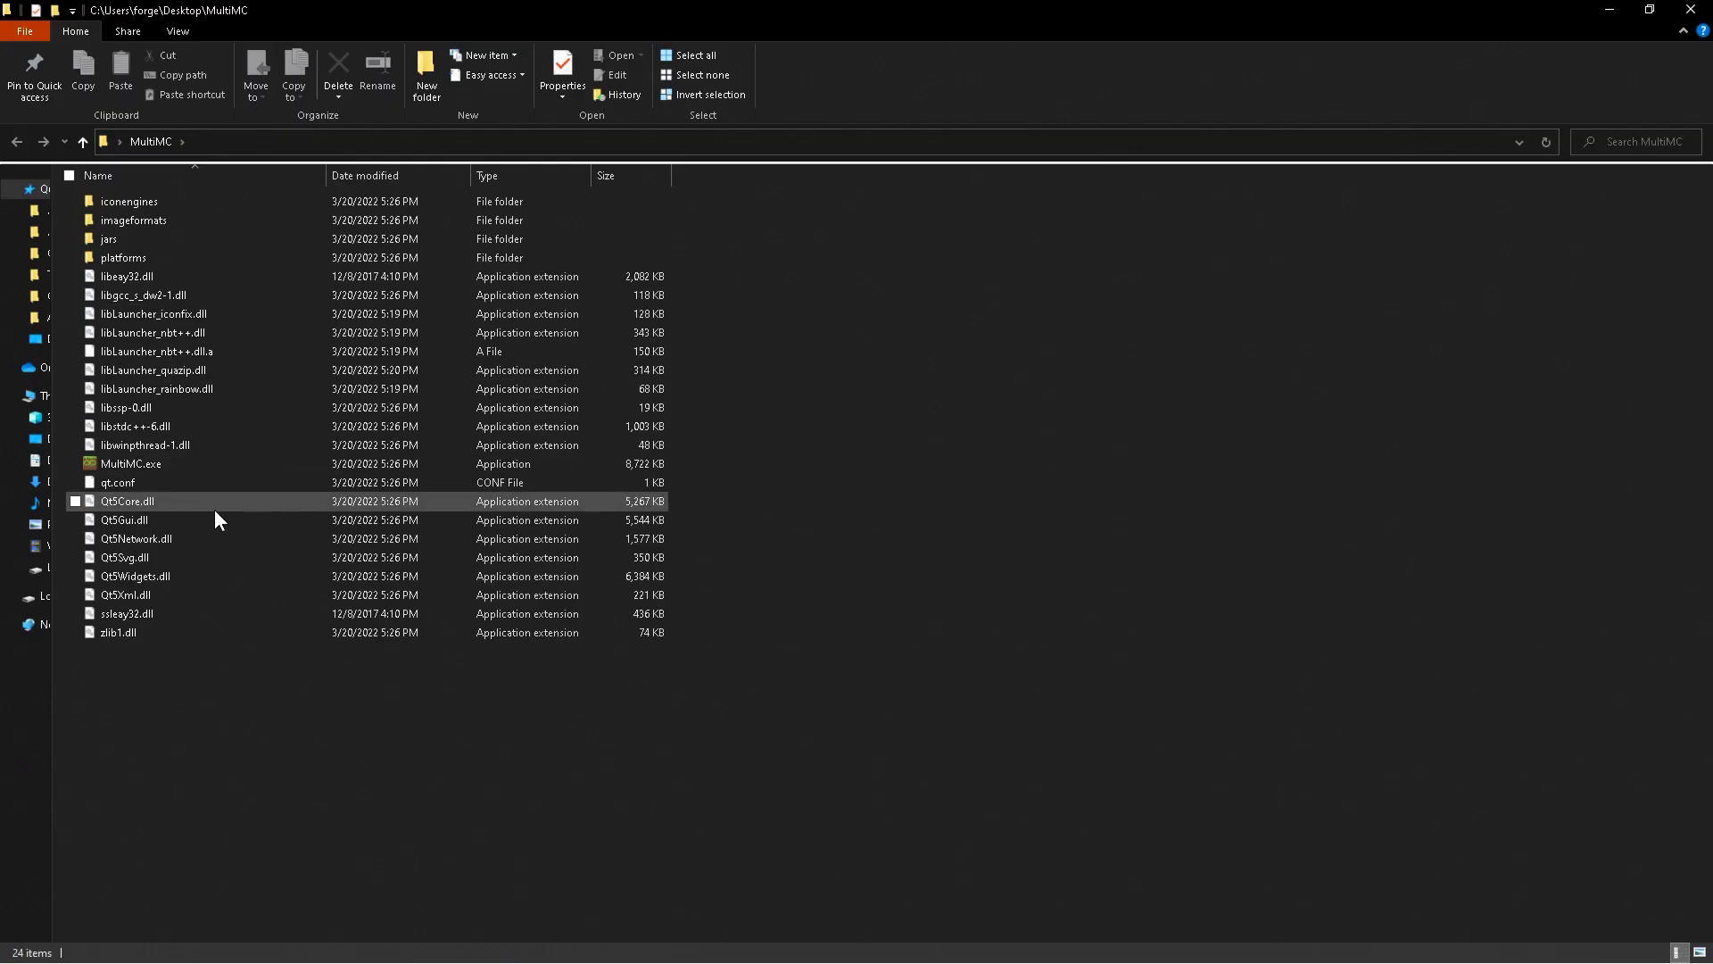
double_click(121, 464)
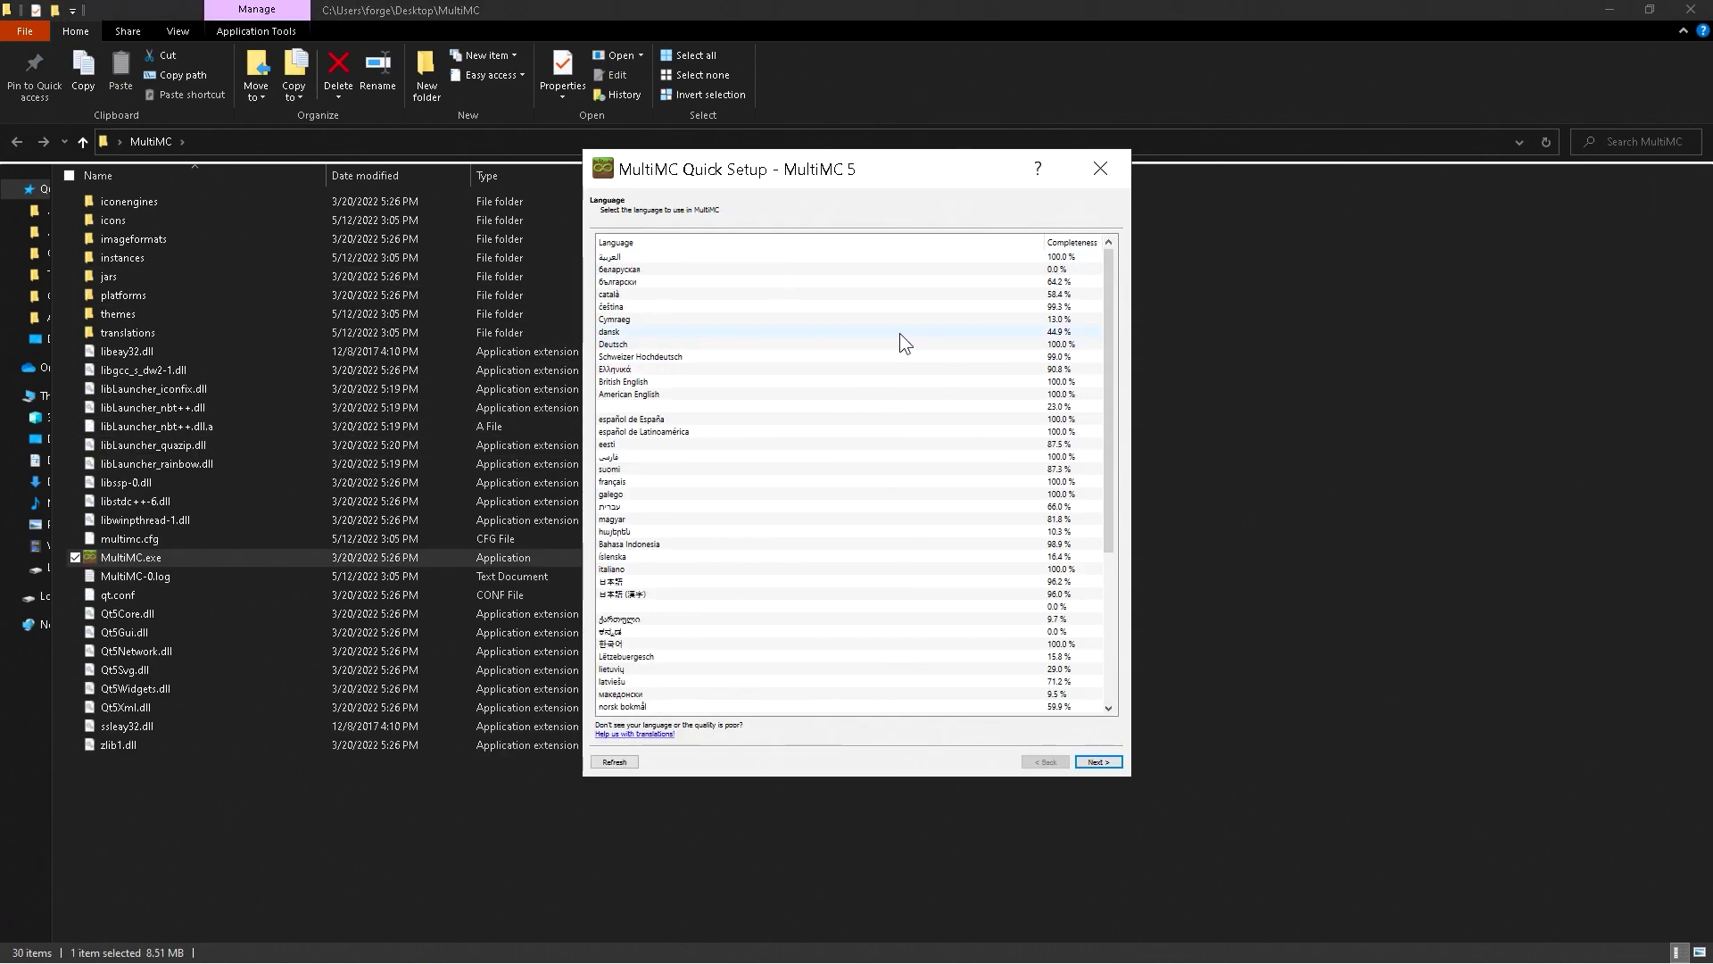
Complete the MultiMC quick setup with American English, Java 1.8.0_301 and analytics enabled, and add a Microsoft account.
left_click(640, 394)
left_click(1100, 763)
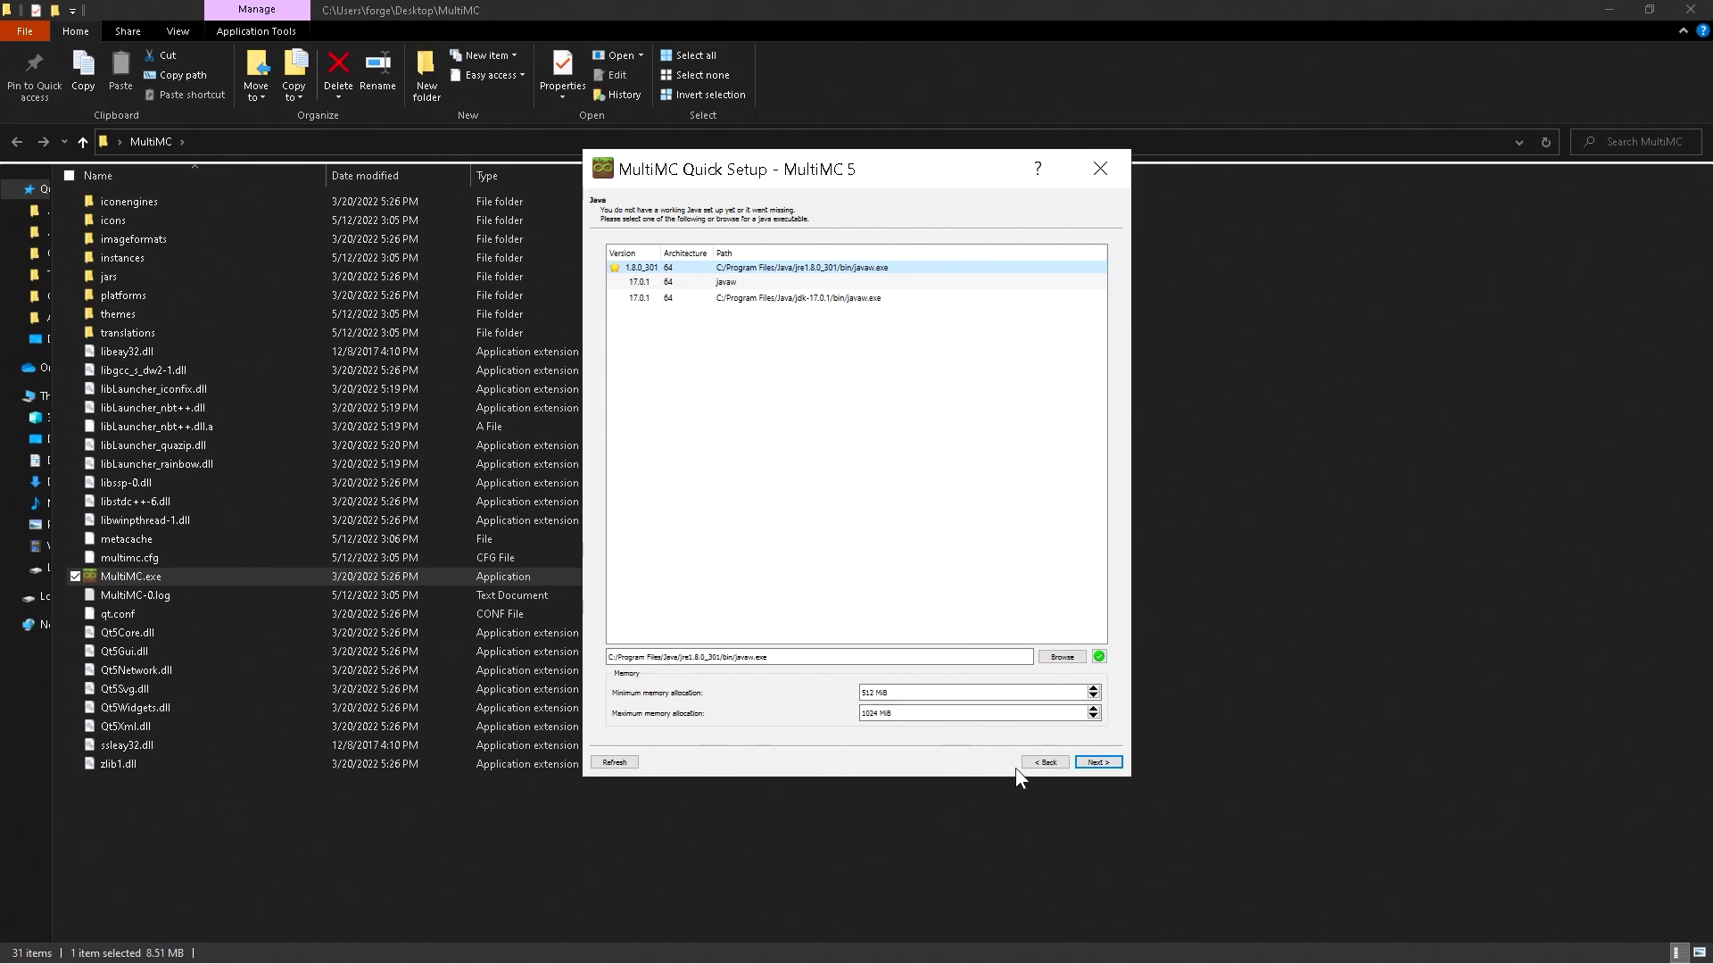
left_click(1087, 763)
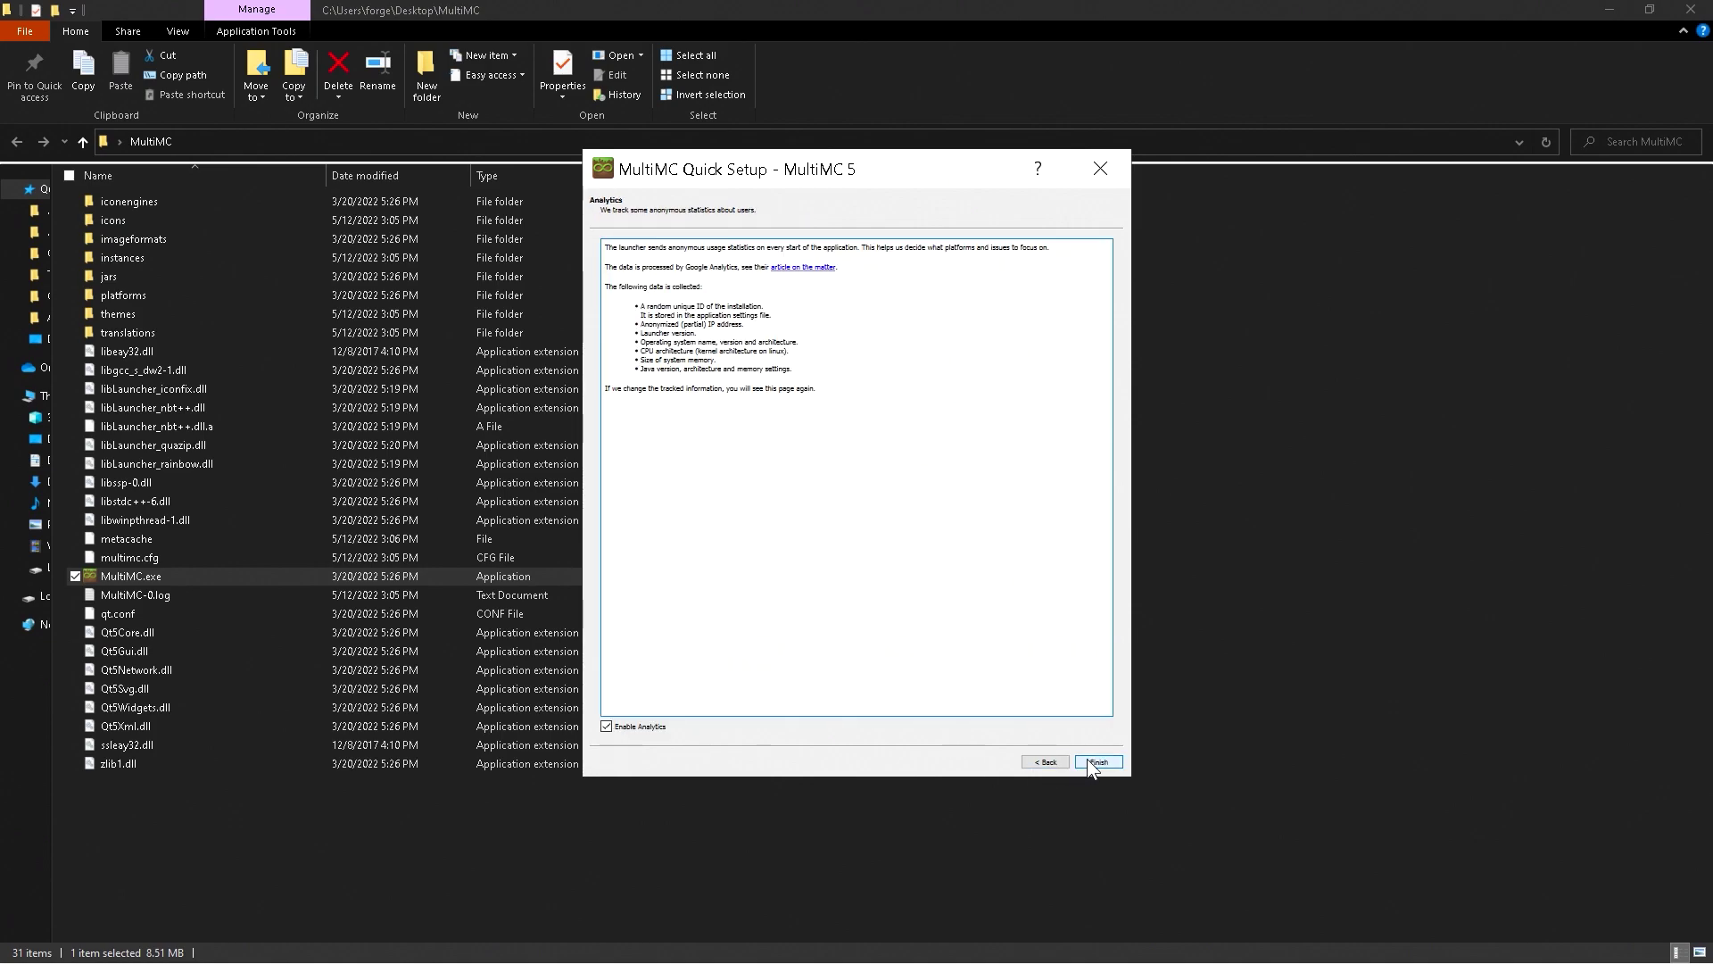
left_click(1088, 760)
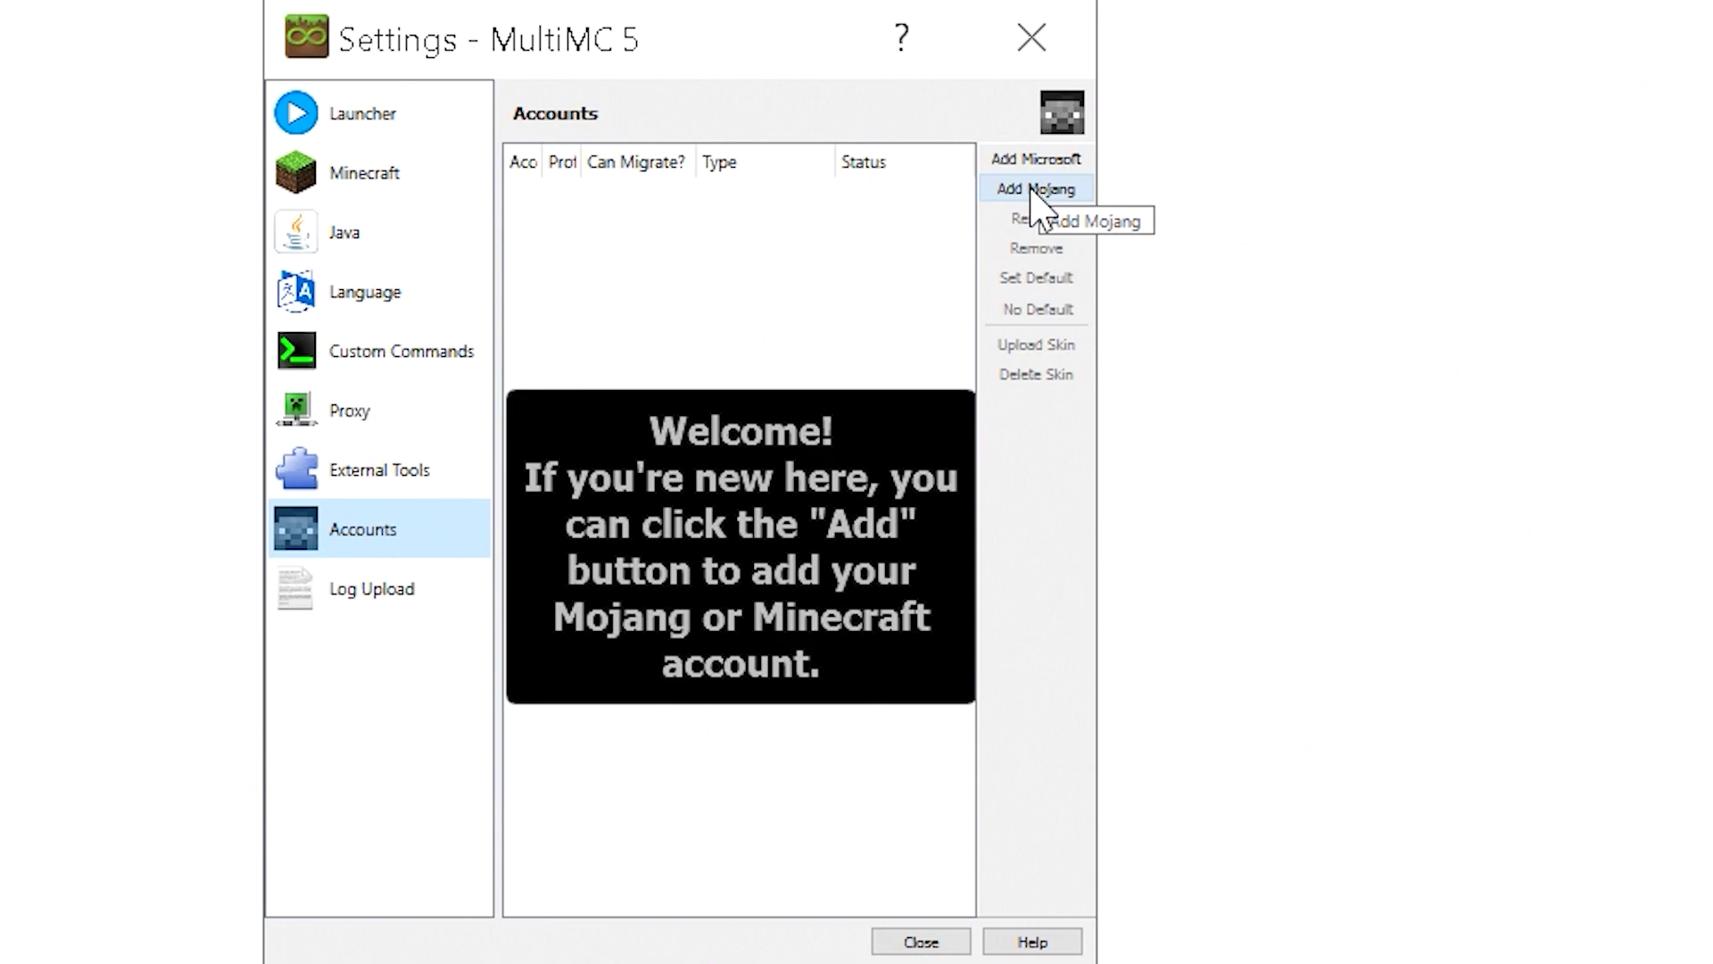
left_click(1035, 159)
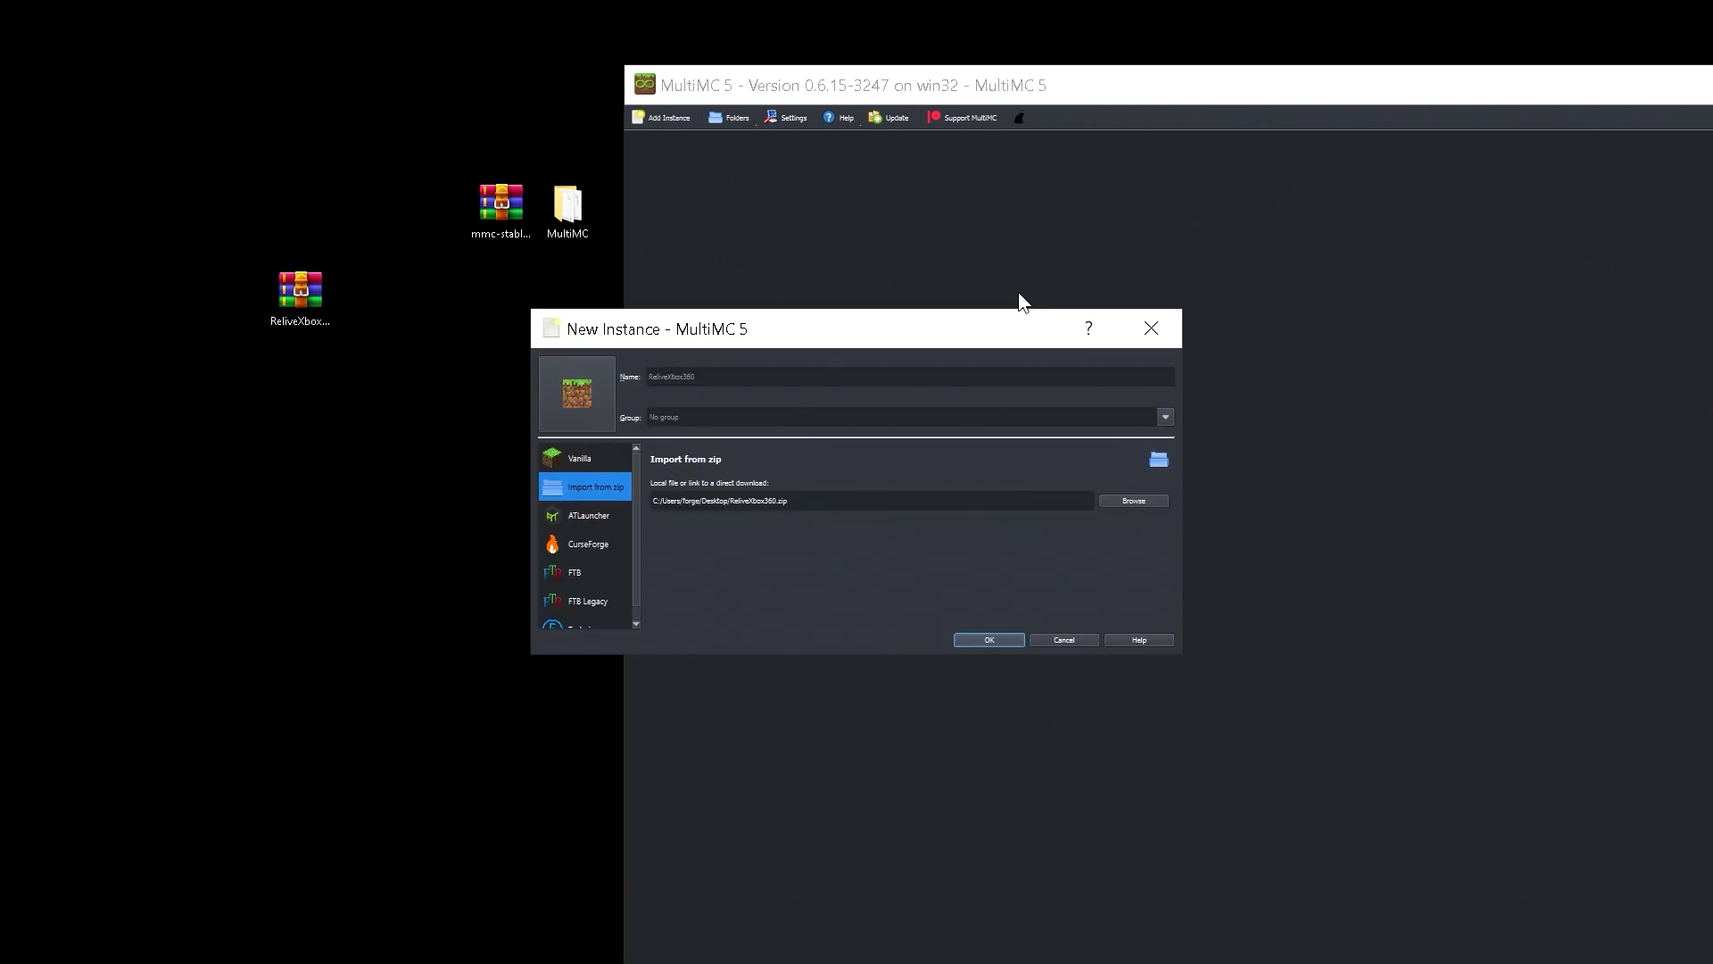
Create a new MultiMC instance imported from ReliveXbox360.zip and launch it.
left_click(1046, 597)
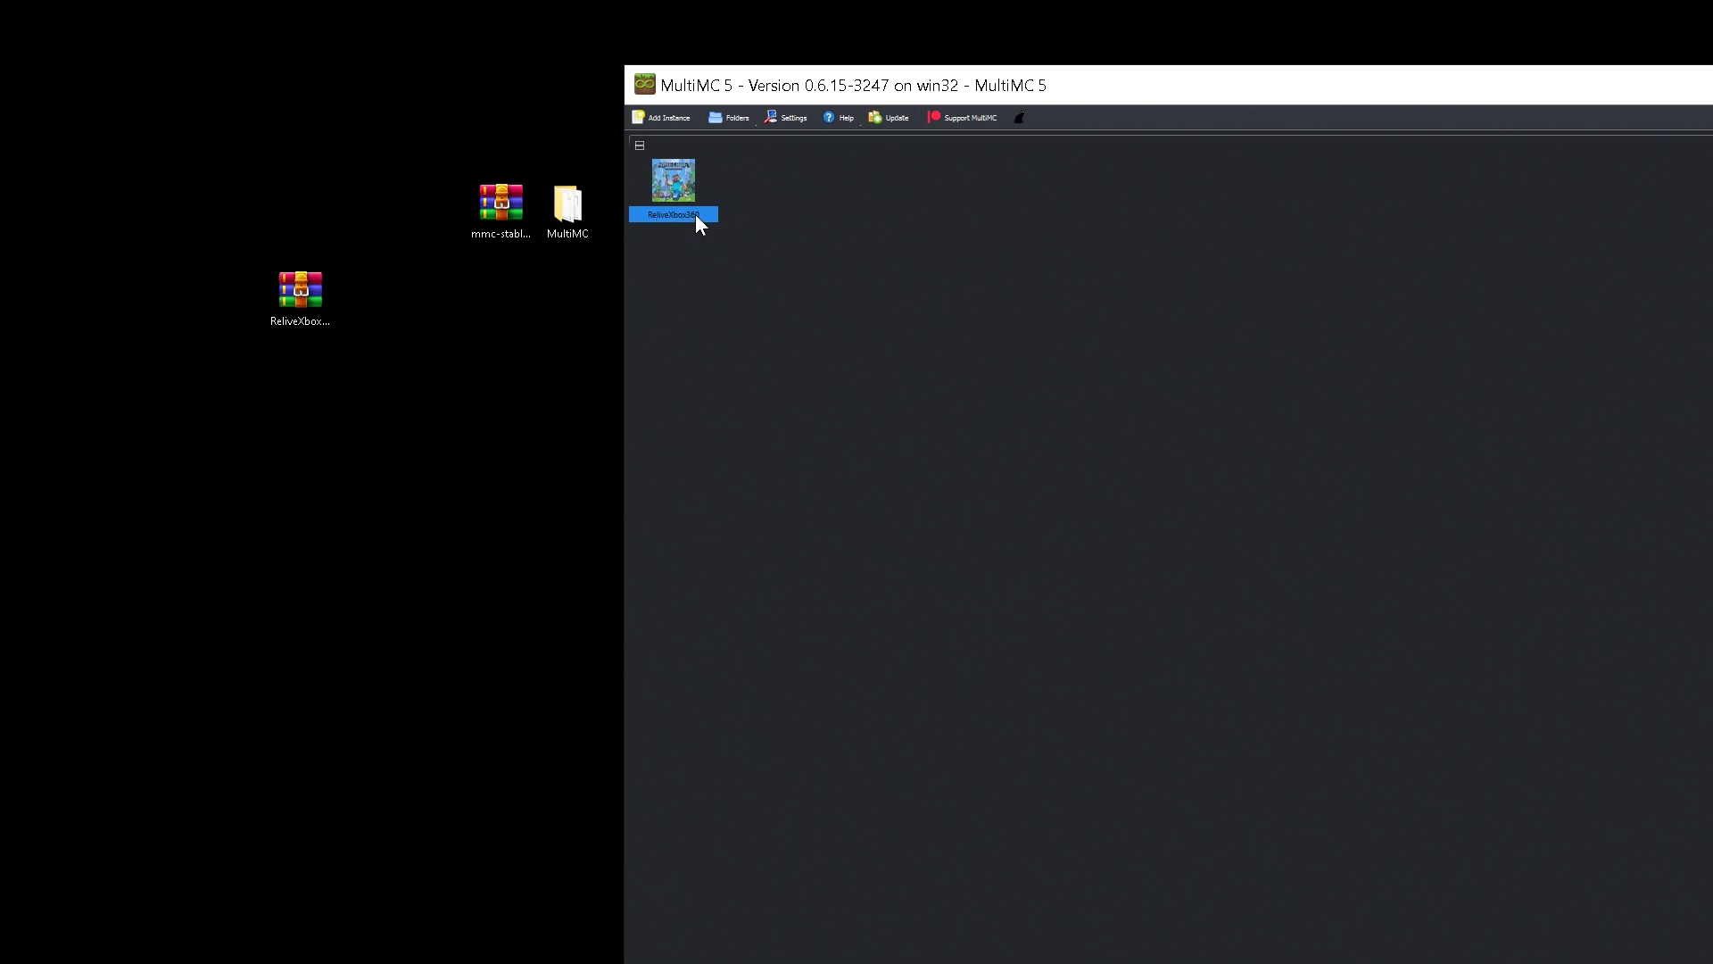
double_click(676, 189)
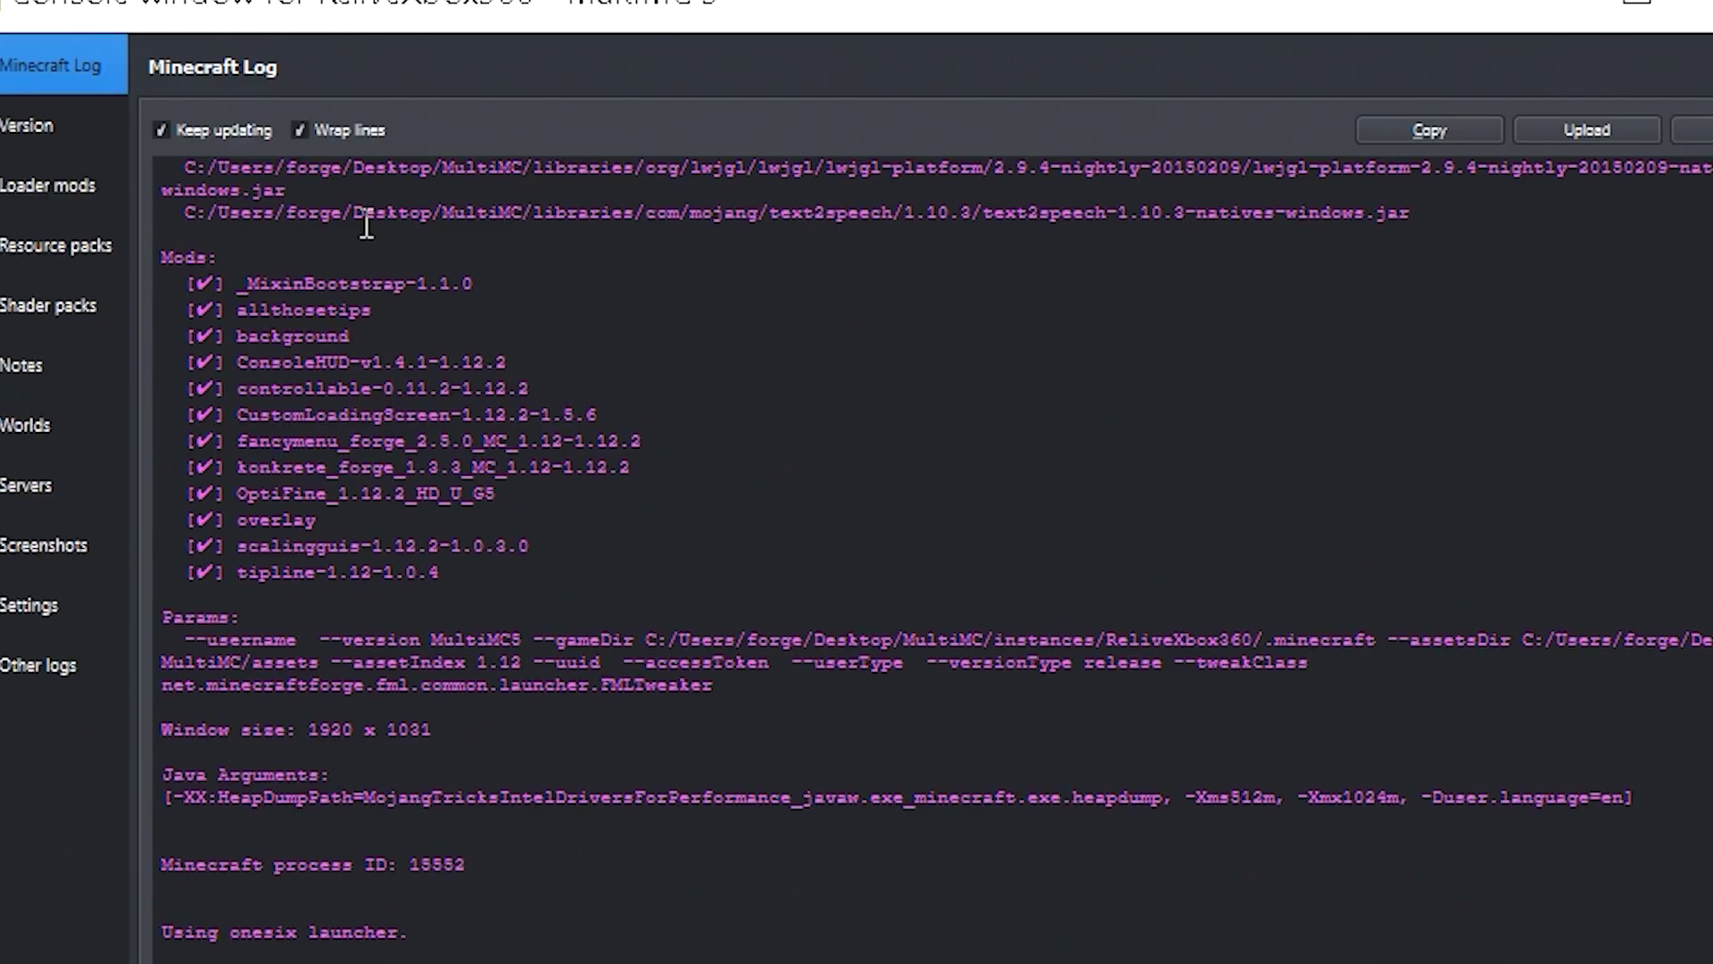
Auto-detect the Java installation in the ReliveXbox360 instance's settings, using jre1.8.0_301, and close its console window.
left_click(27, 614)
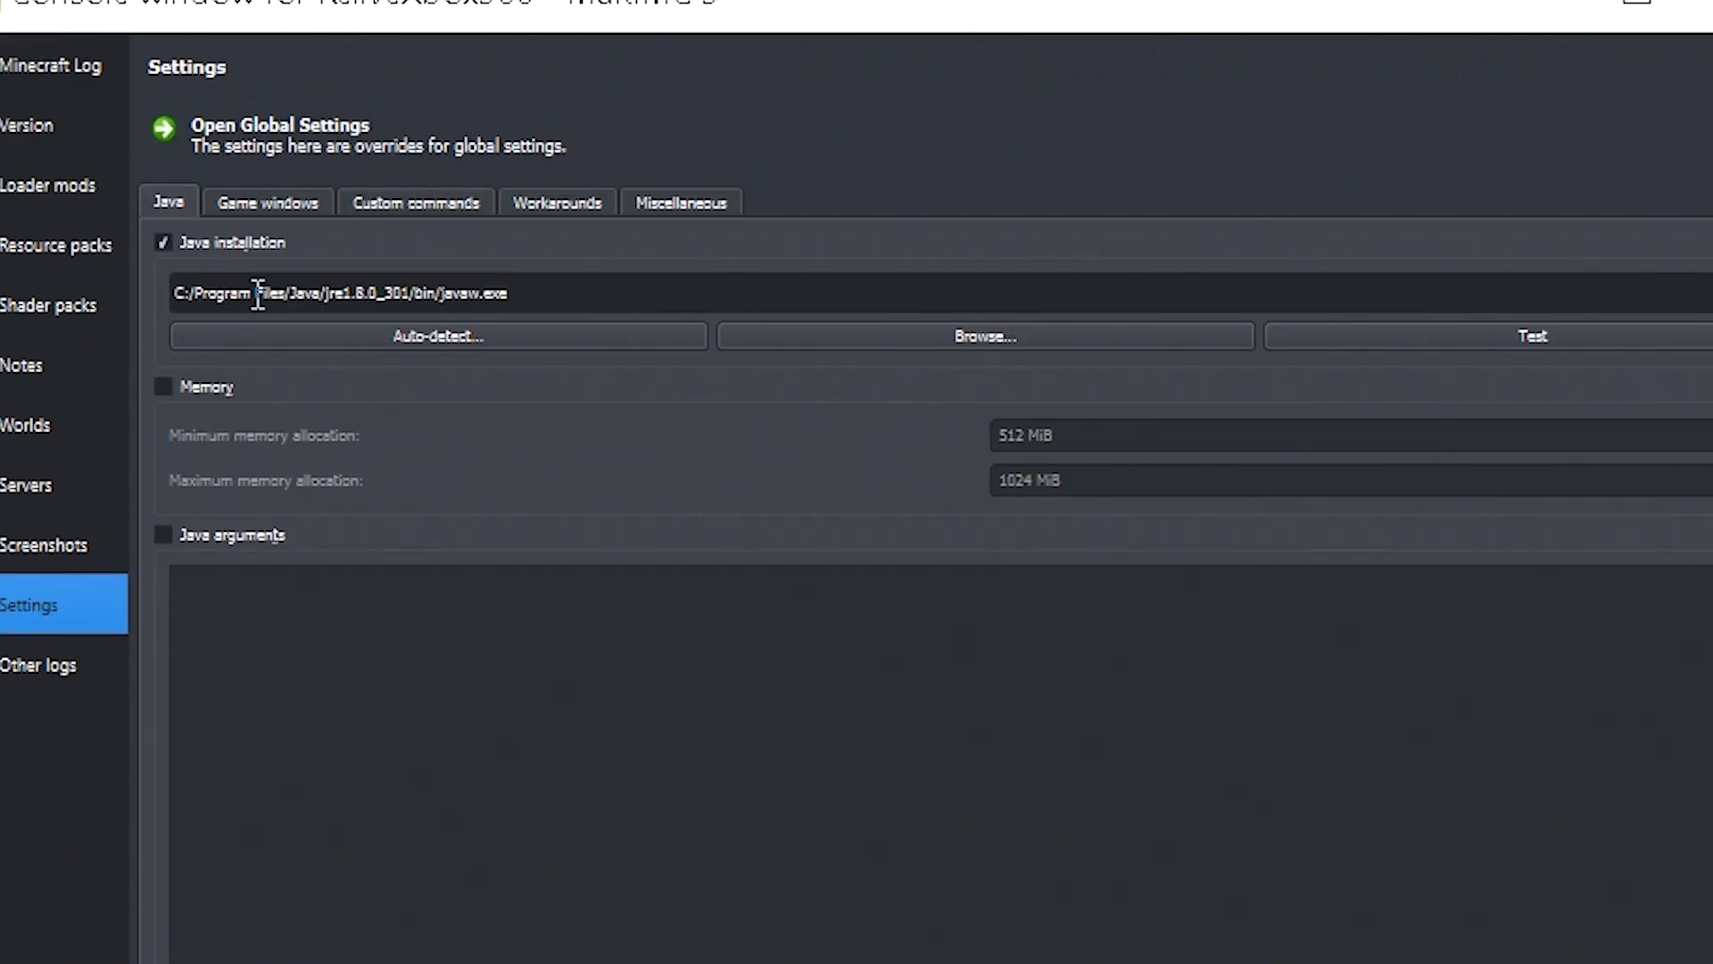
left_click(432, 336)
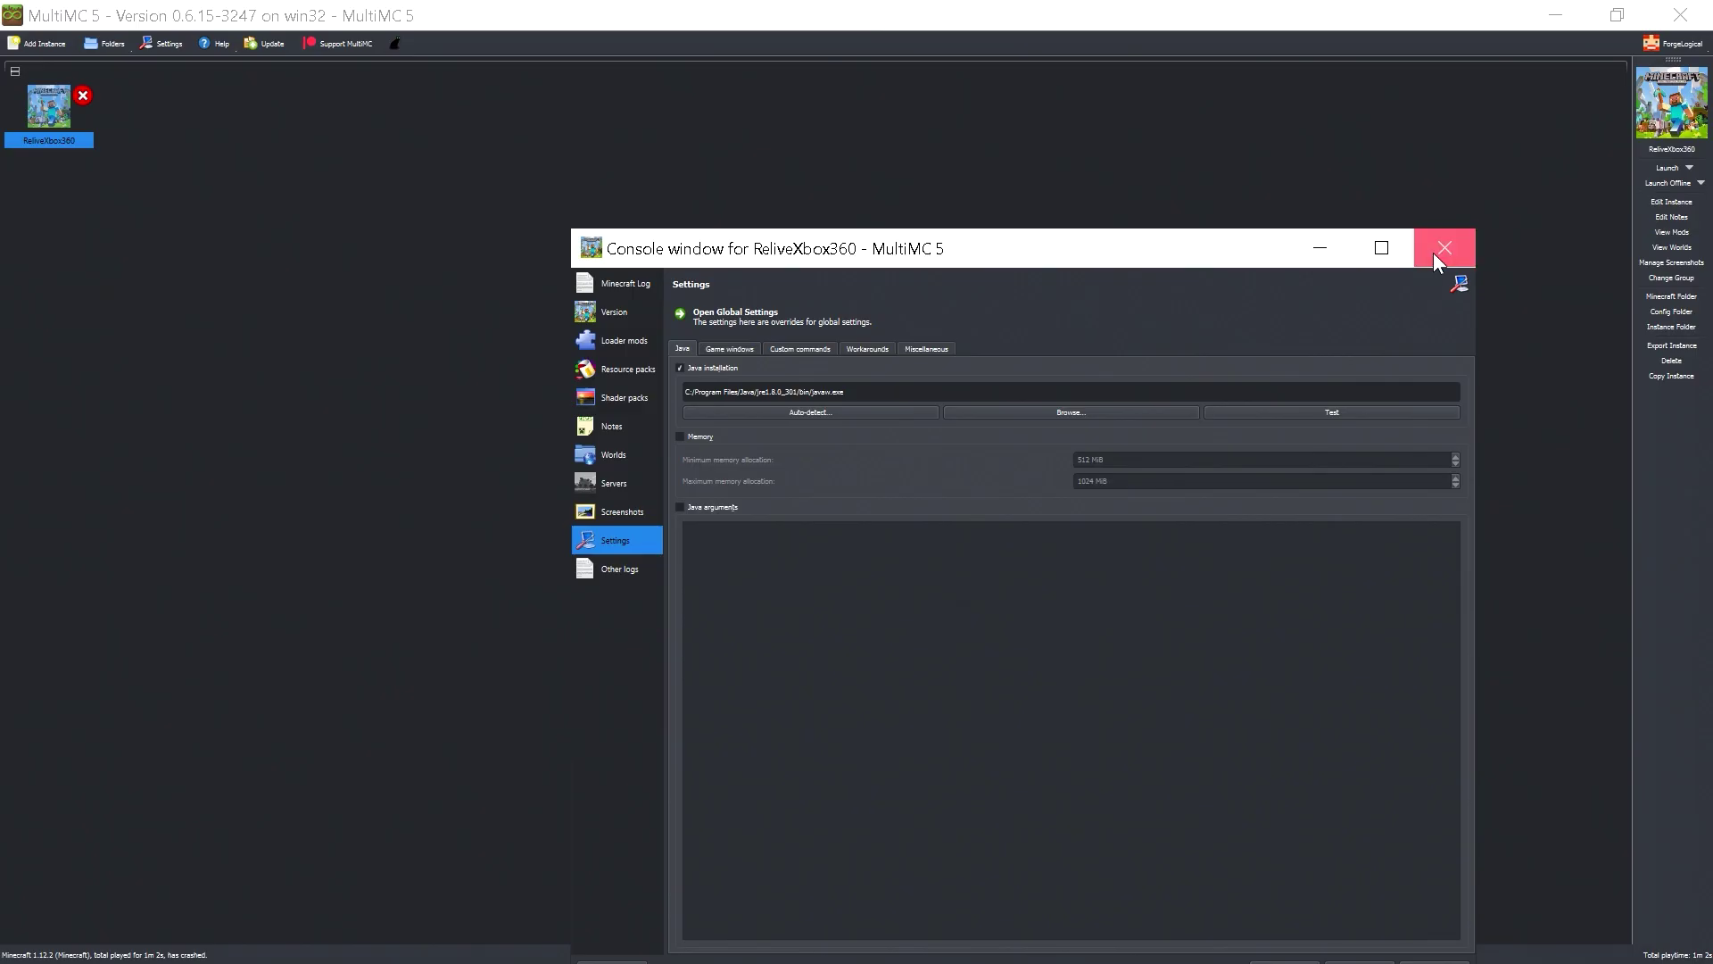
left_click(1438, 249)
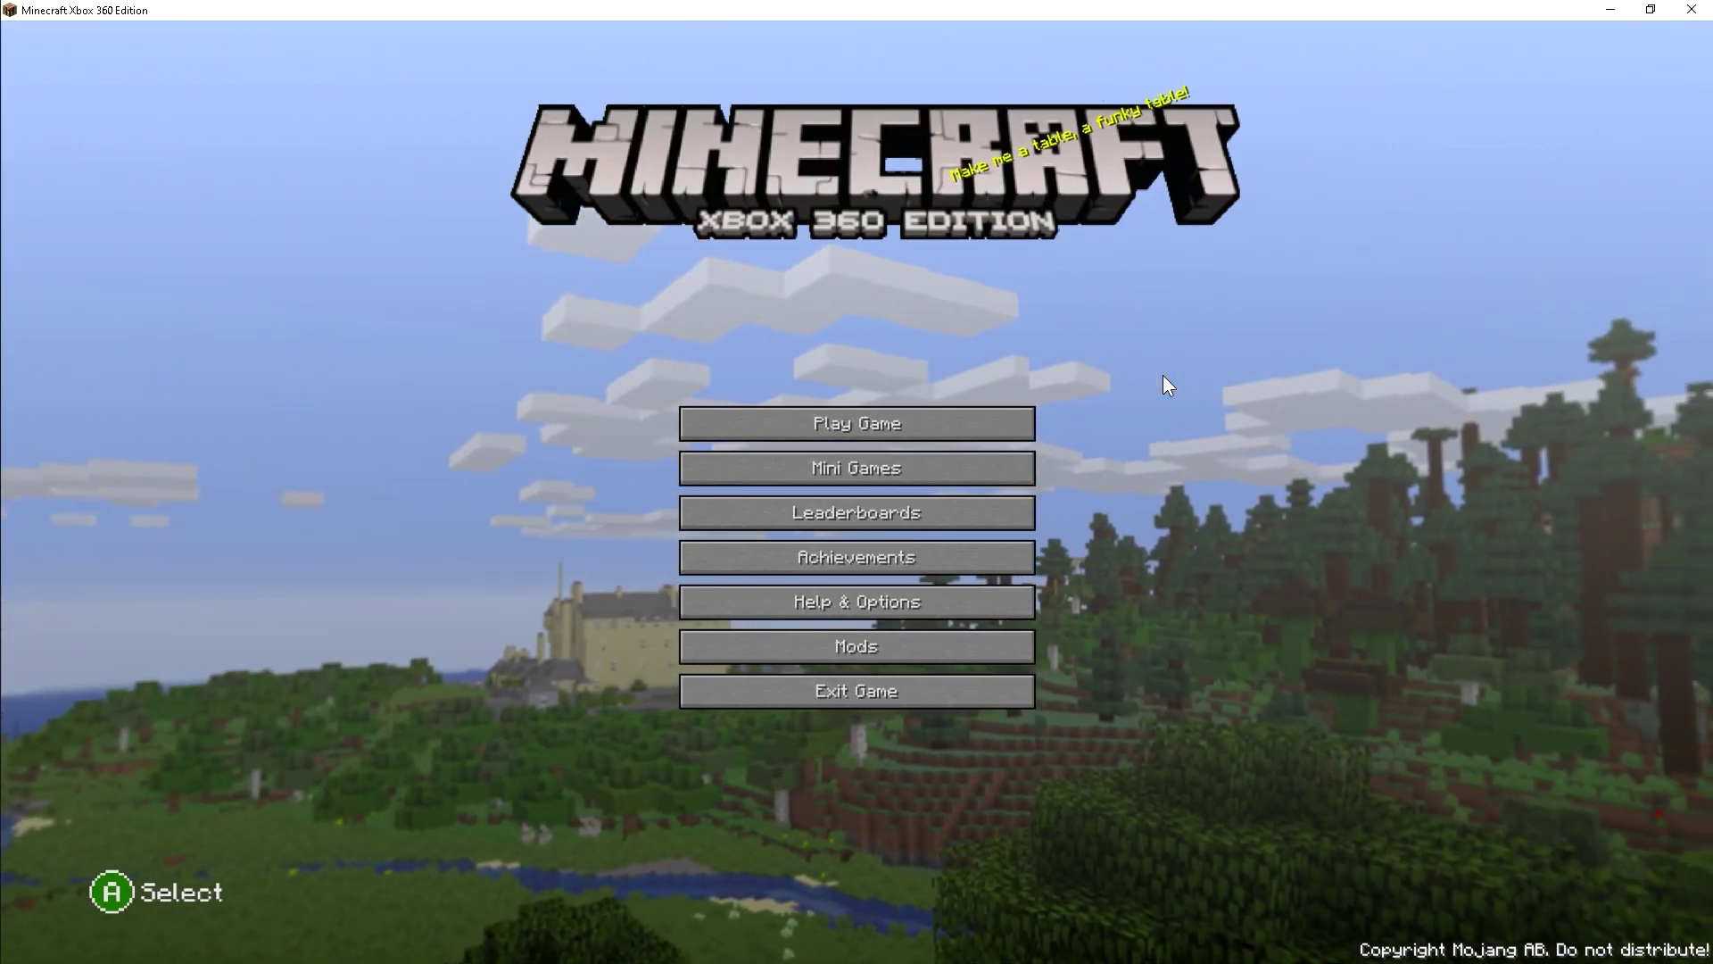
In Minecraft Xbox 360 Edition, open the ScalingGUIs mod's configuration and set GUI Scale to AUTO (MAX).
left_click(822, 655)
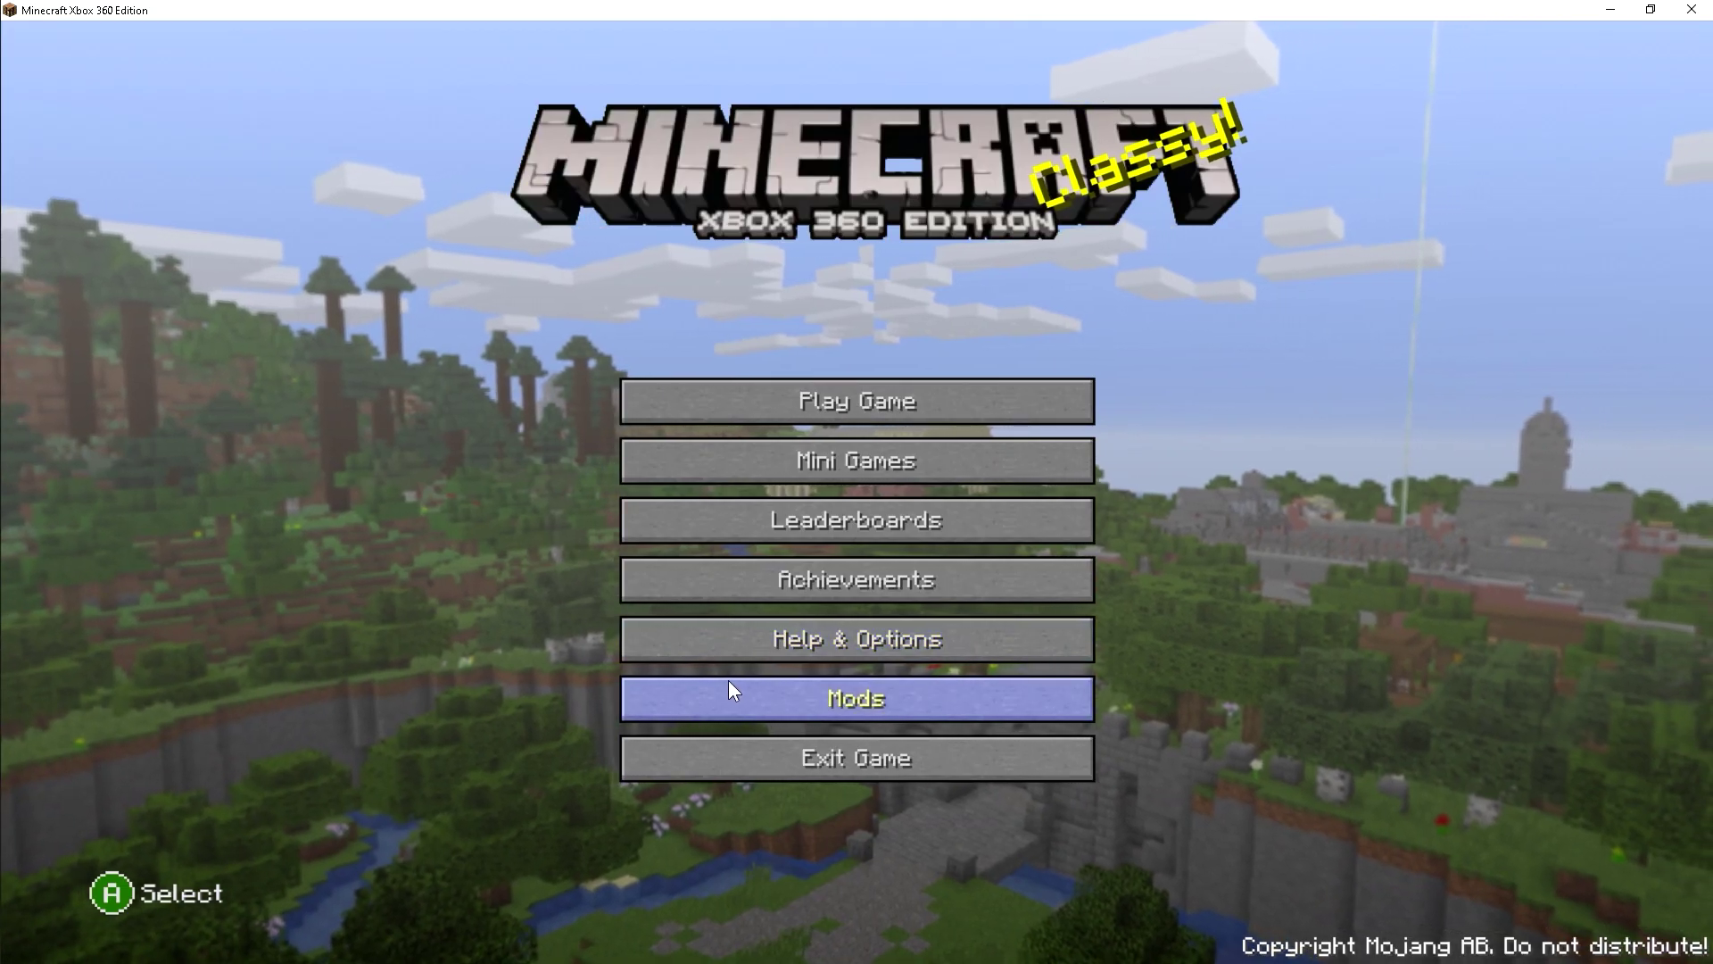
left_click(699, 692)
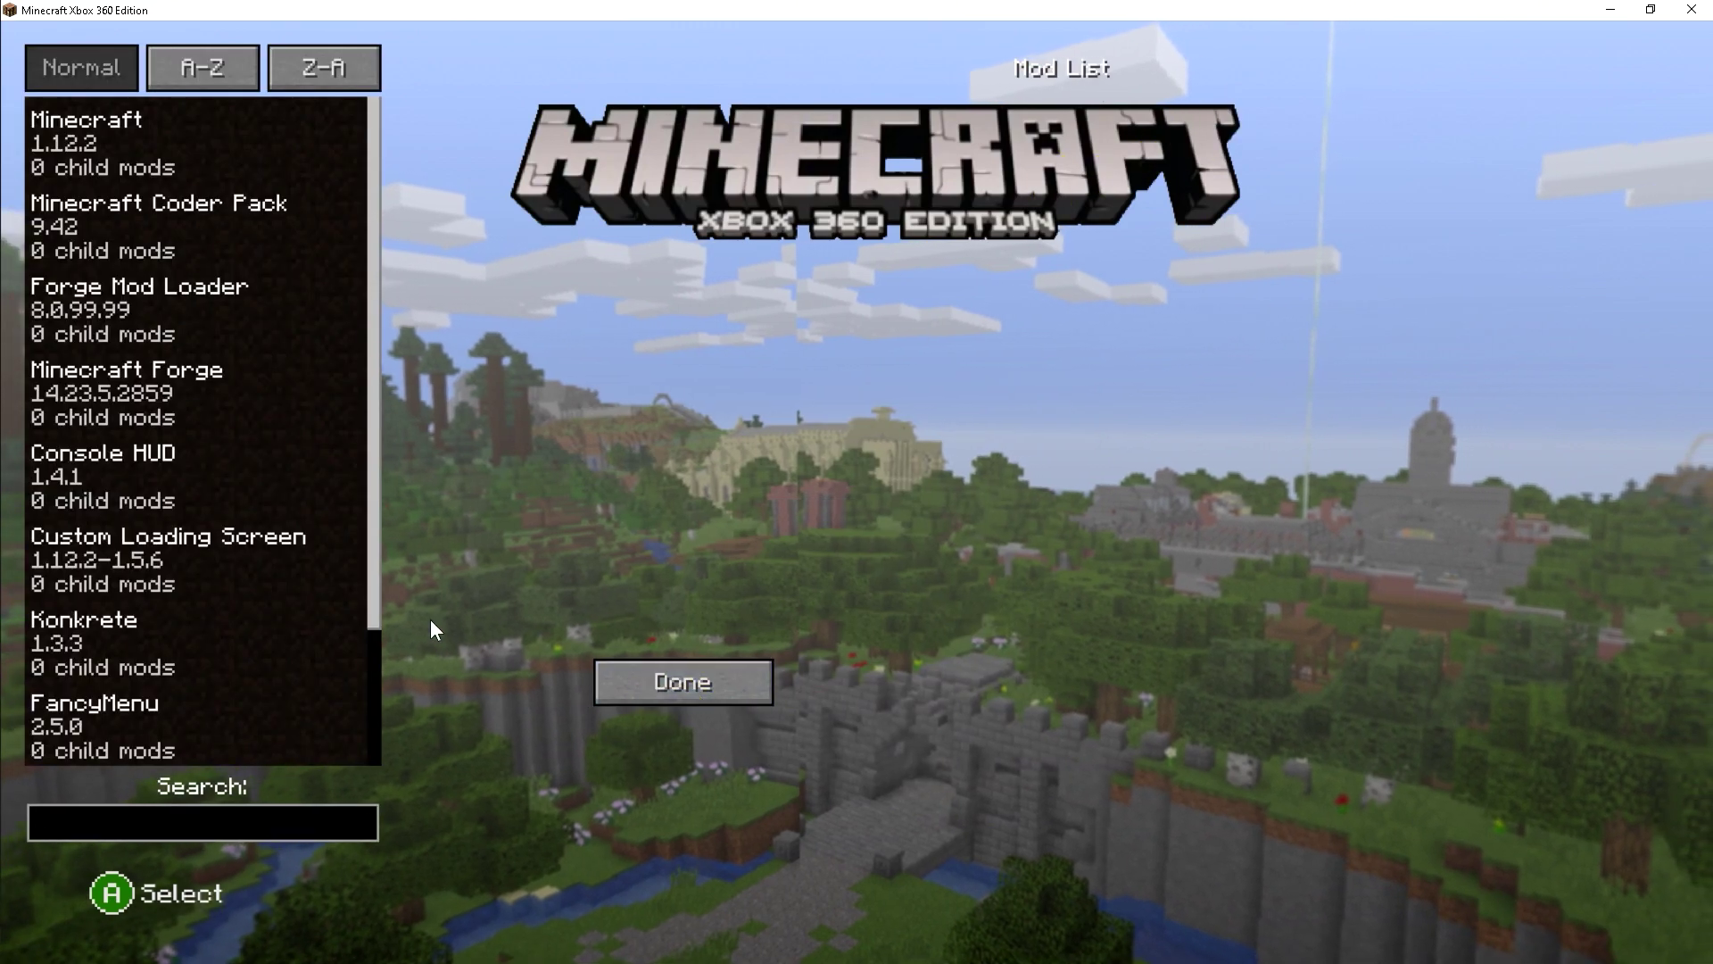
scroll(344, 589, "down", 2)
left_click(132, 644)
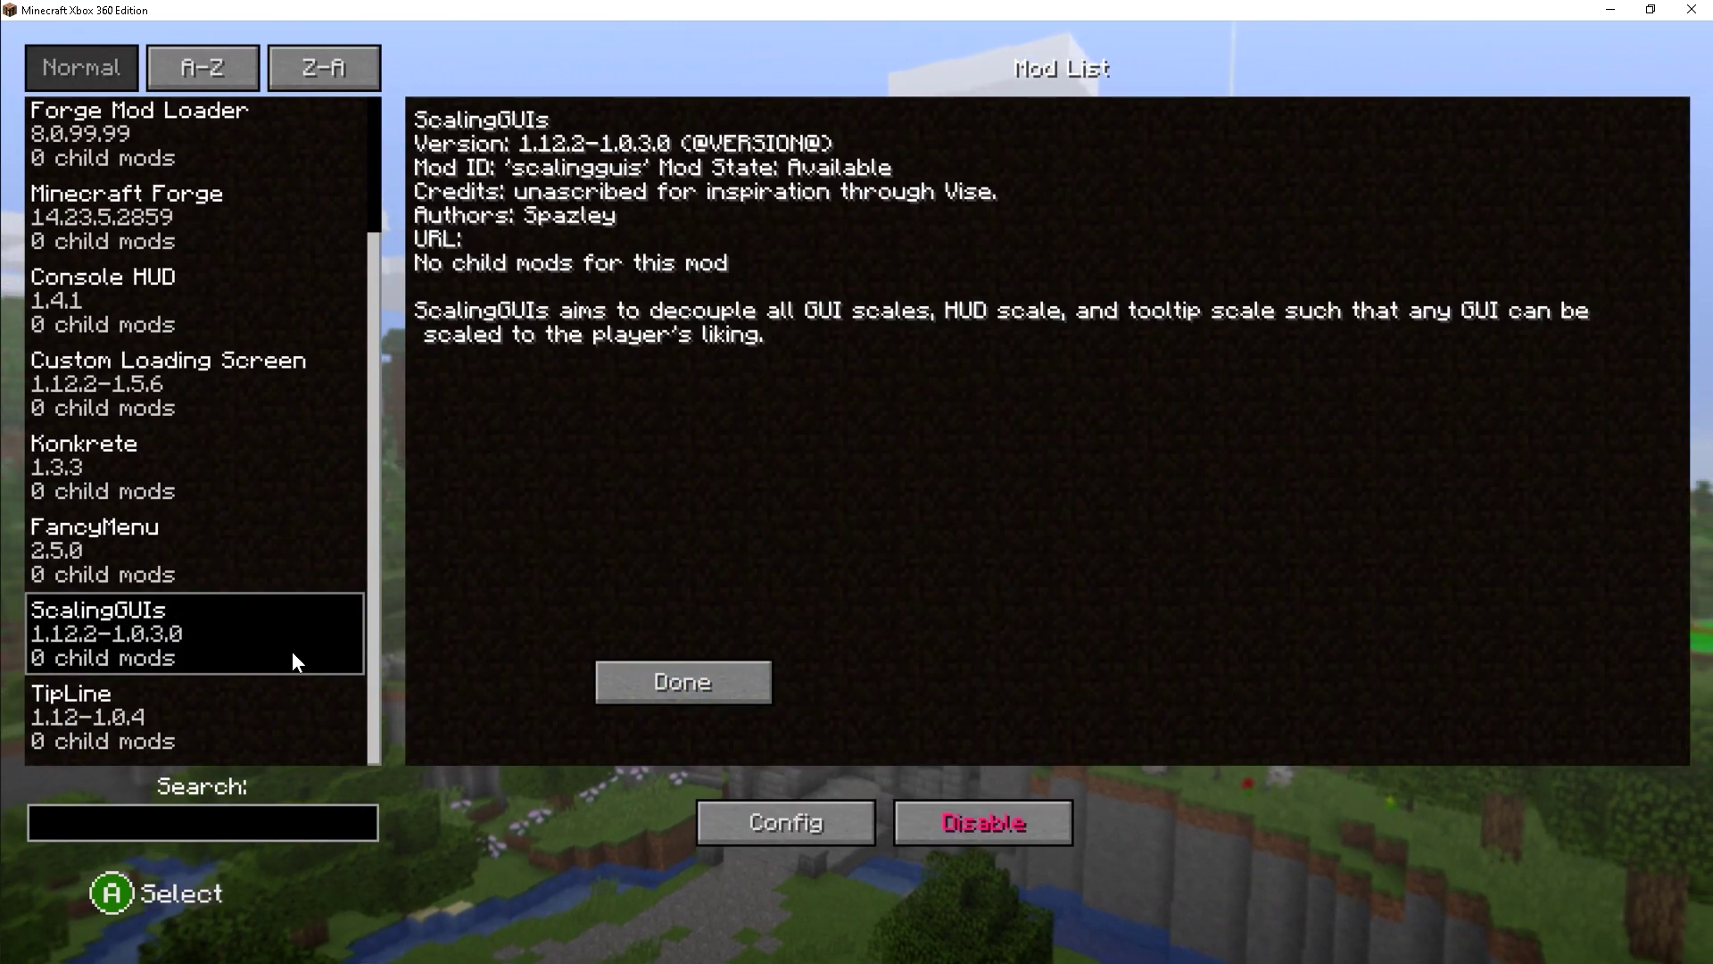
left_click(749, 832)
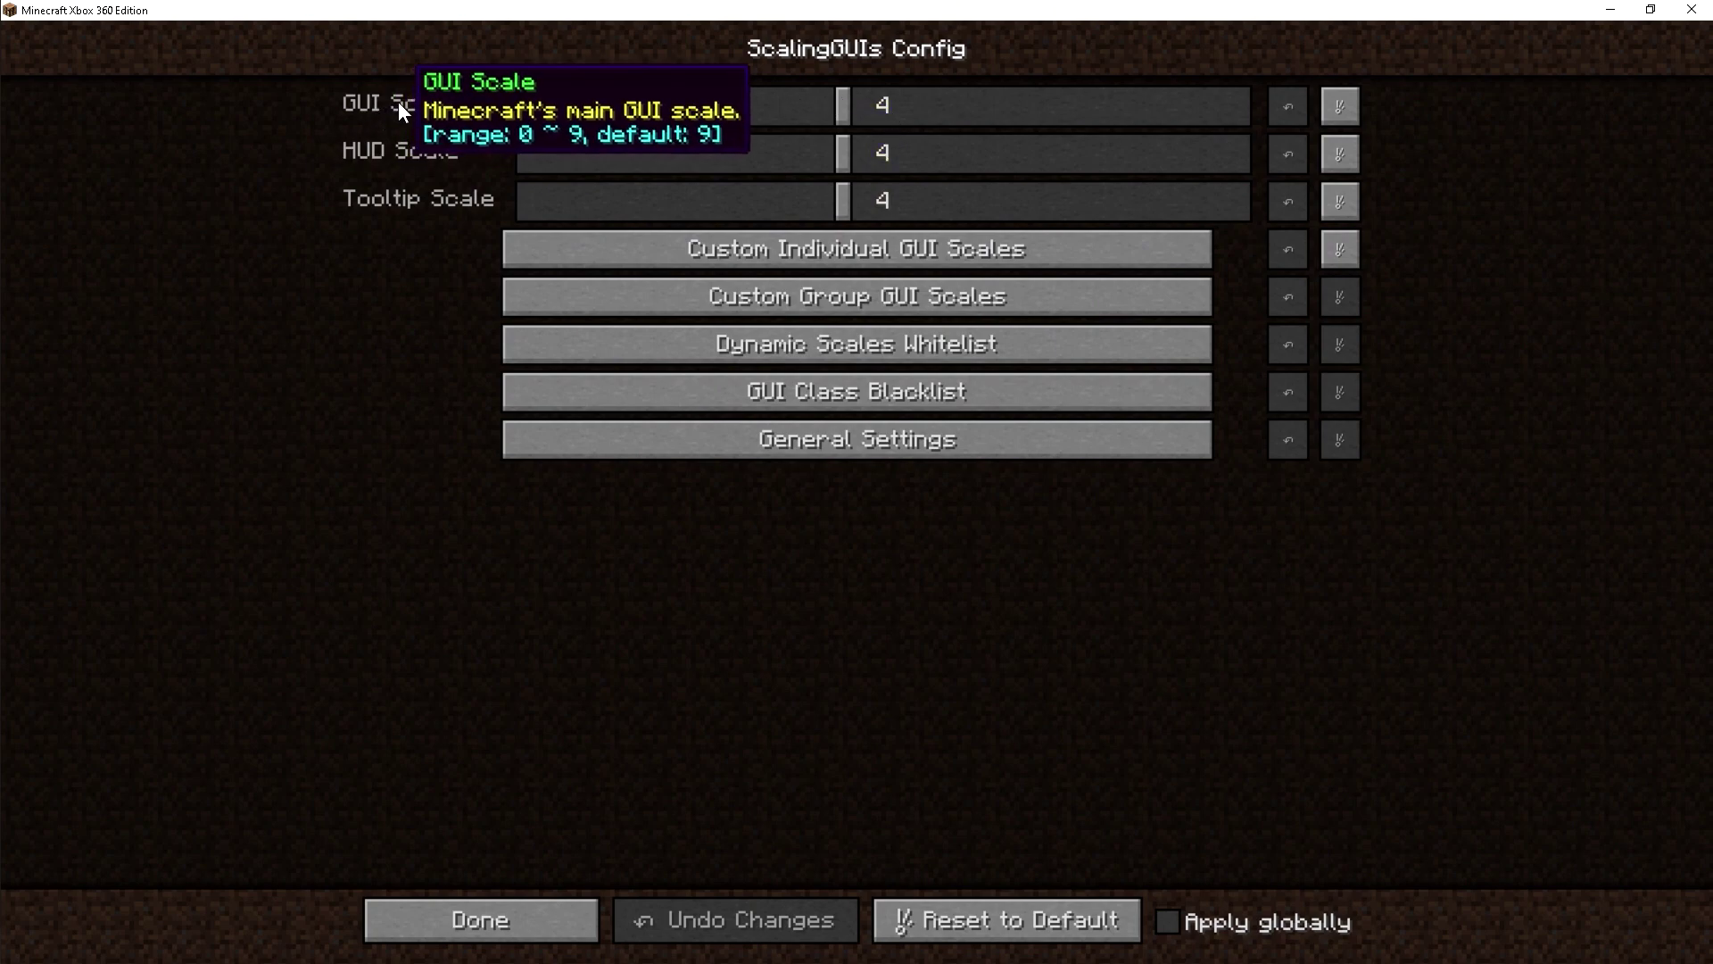
left_click_drag(831, 93, 457, 98)
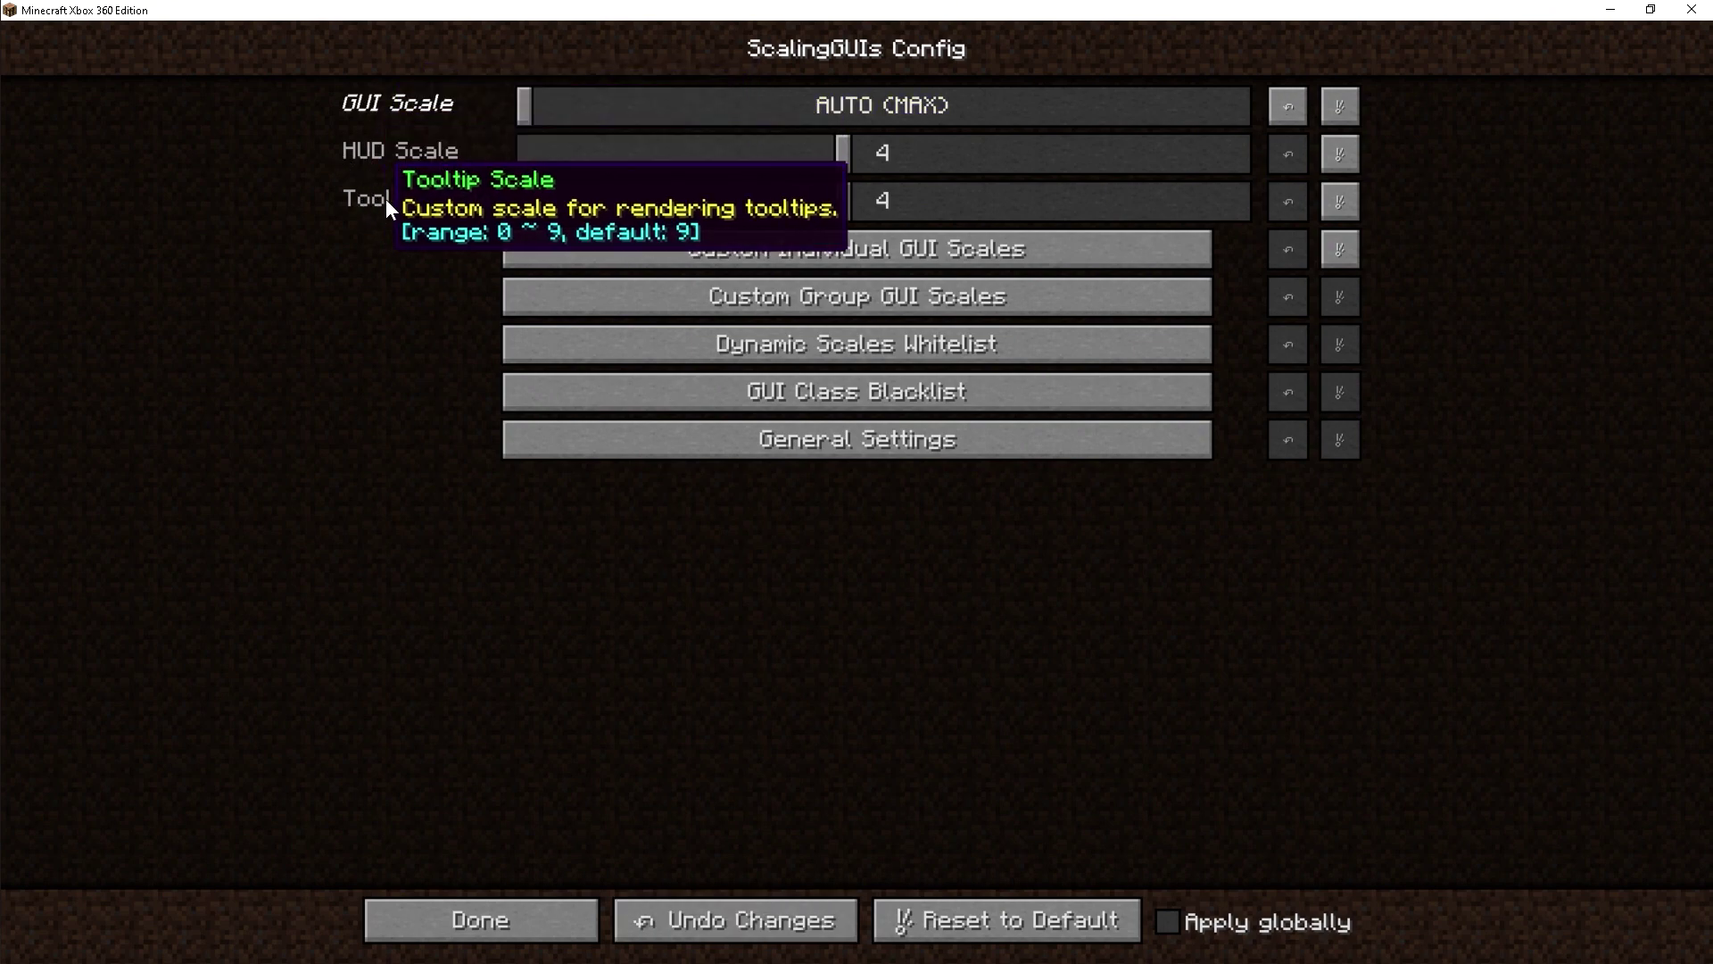
key("Escape")
key("Escape")
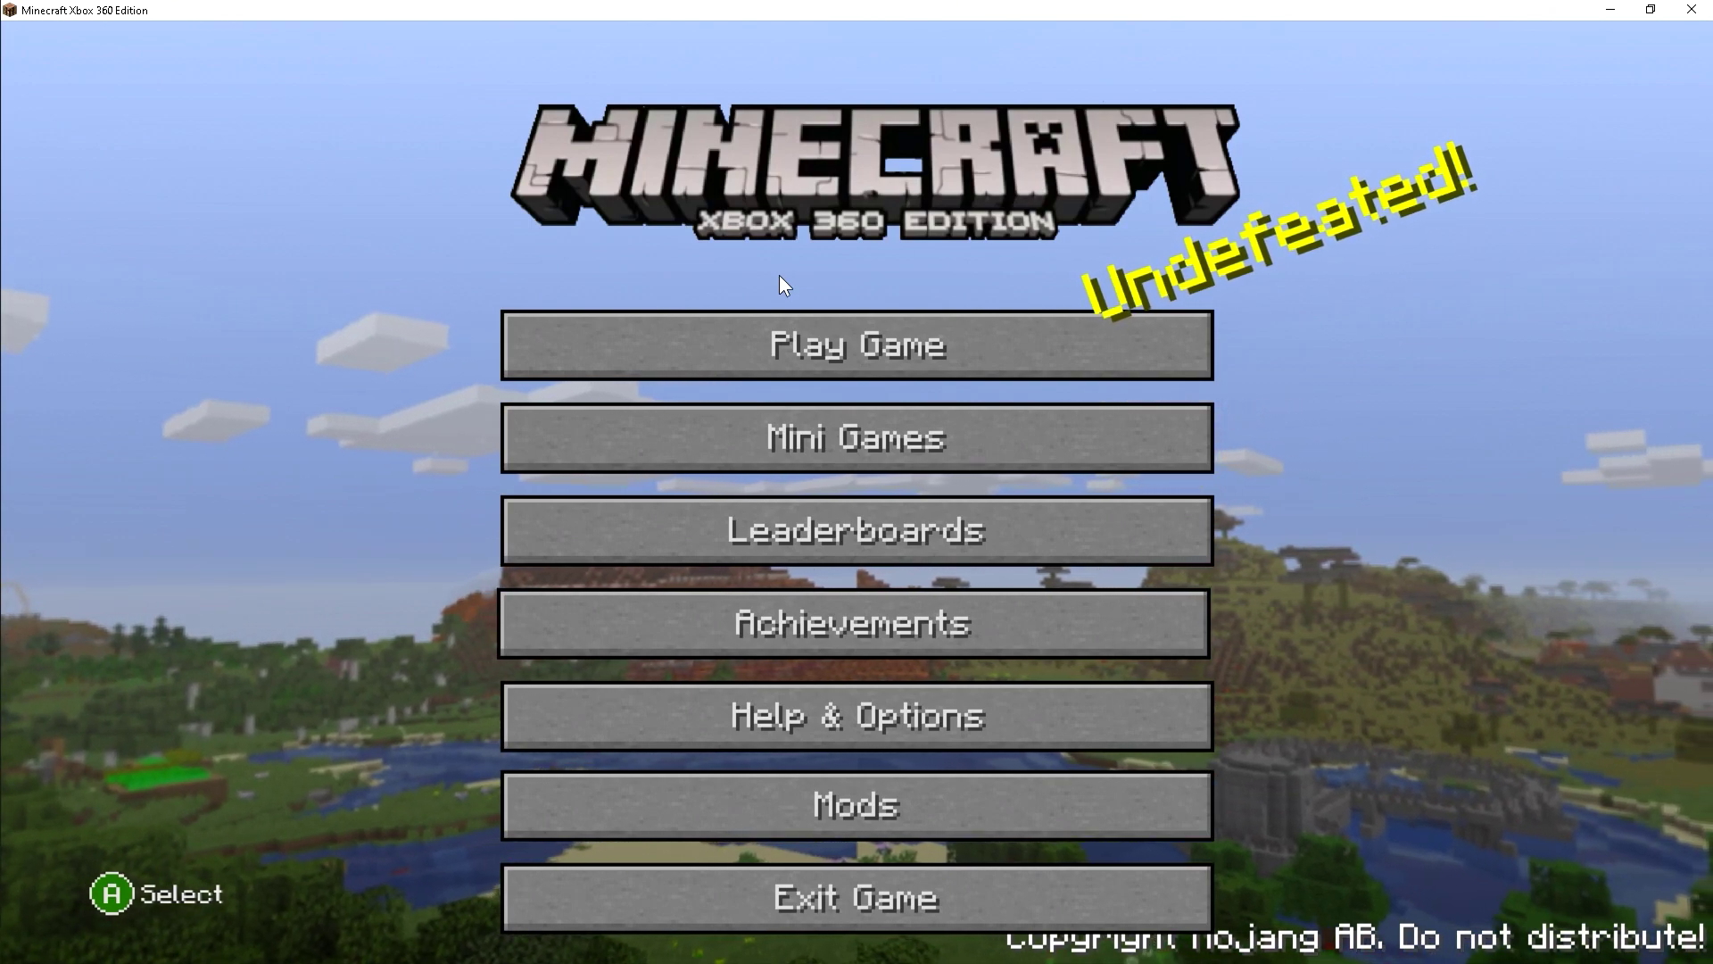
View the world selection screen and browse the available resource packs in the options, keeping MC XB360 Edition selected.
left_click(711, 338)
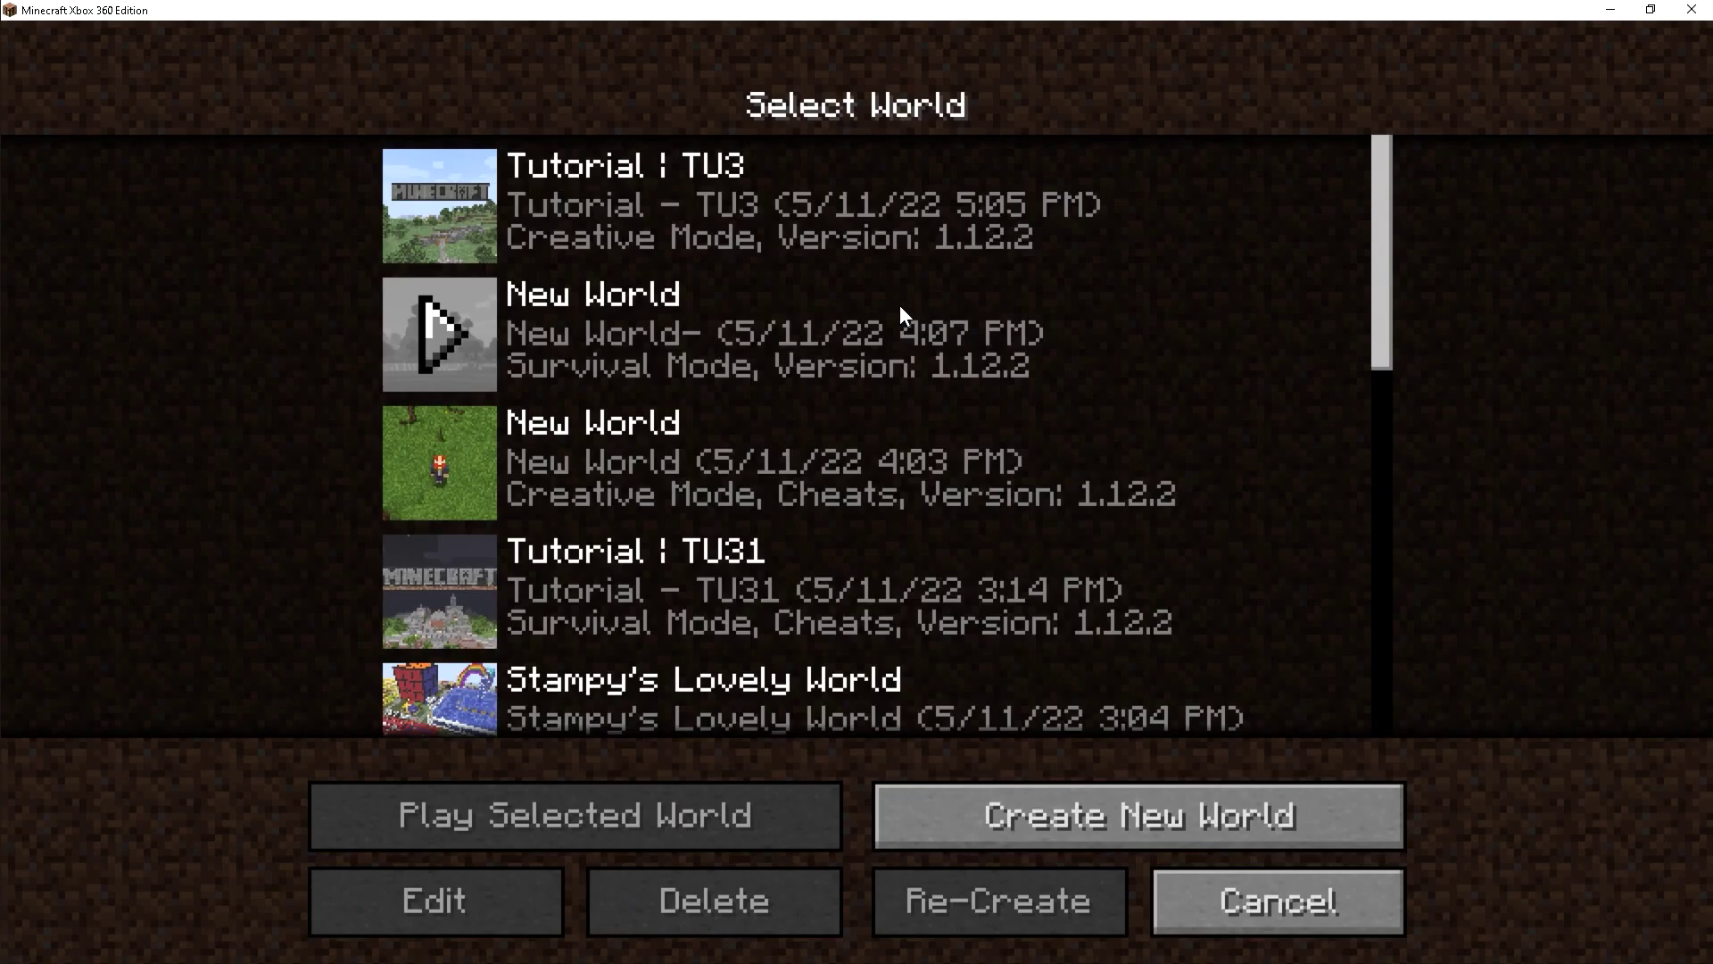
left_click(1168, 828)
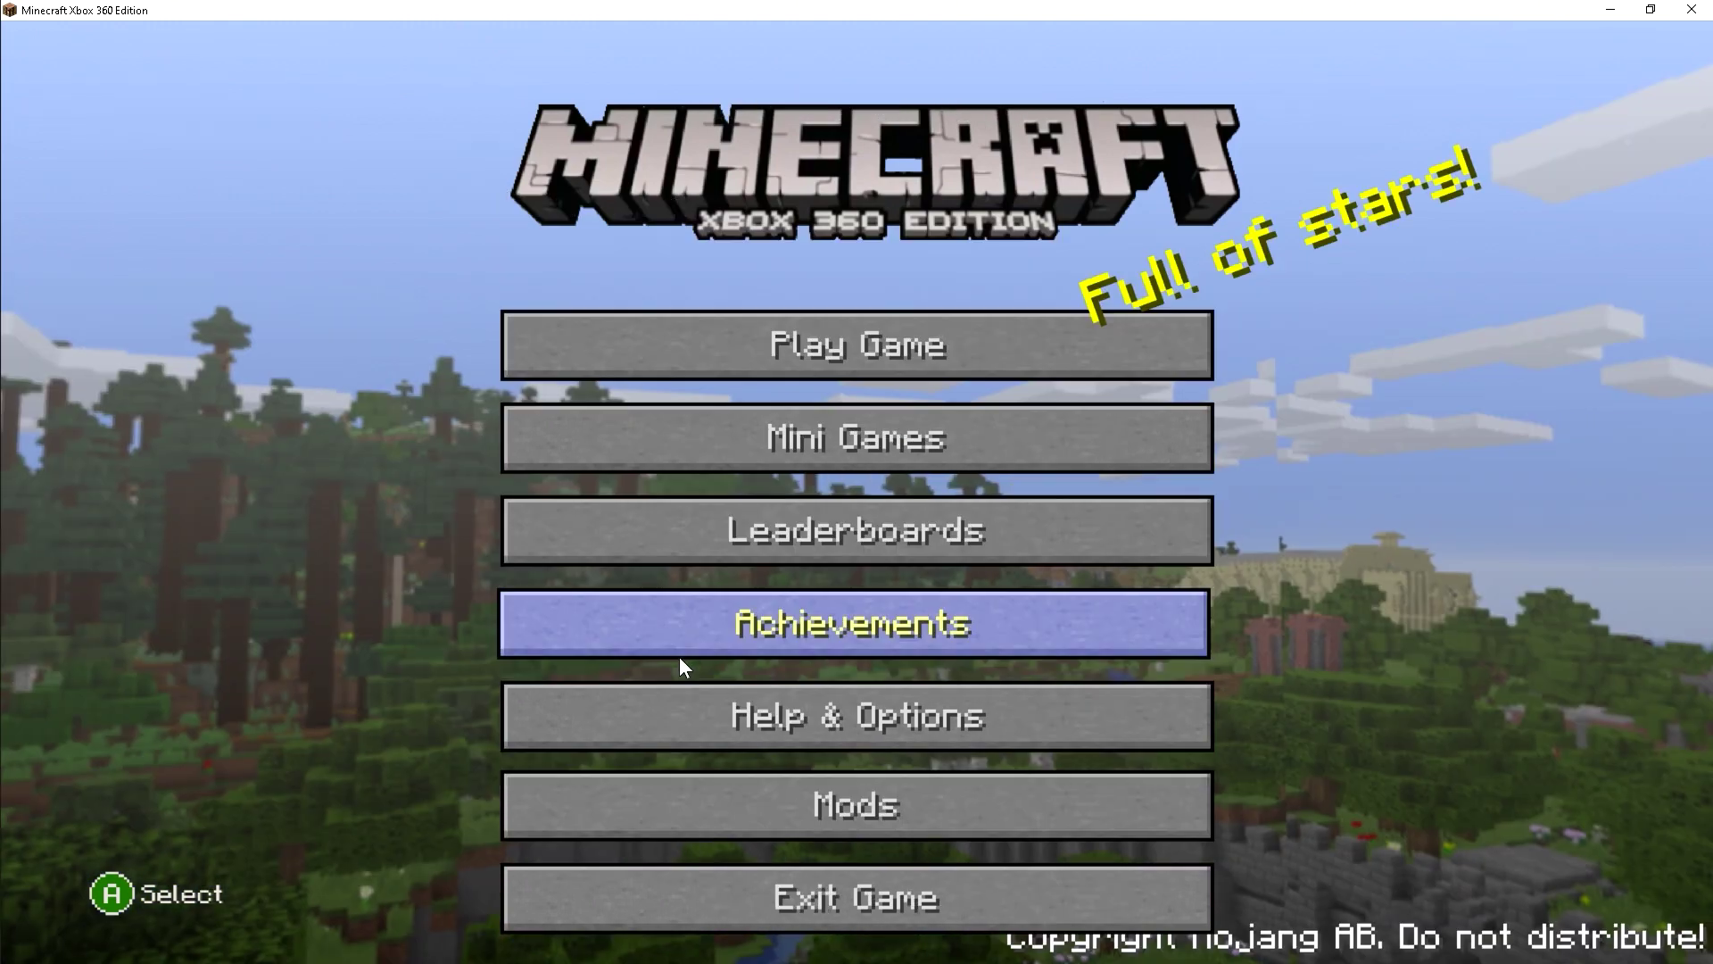
left_click(645, 689)
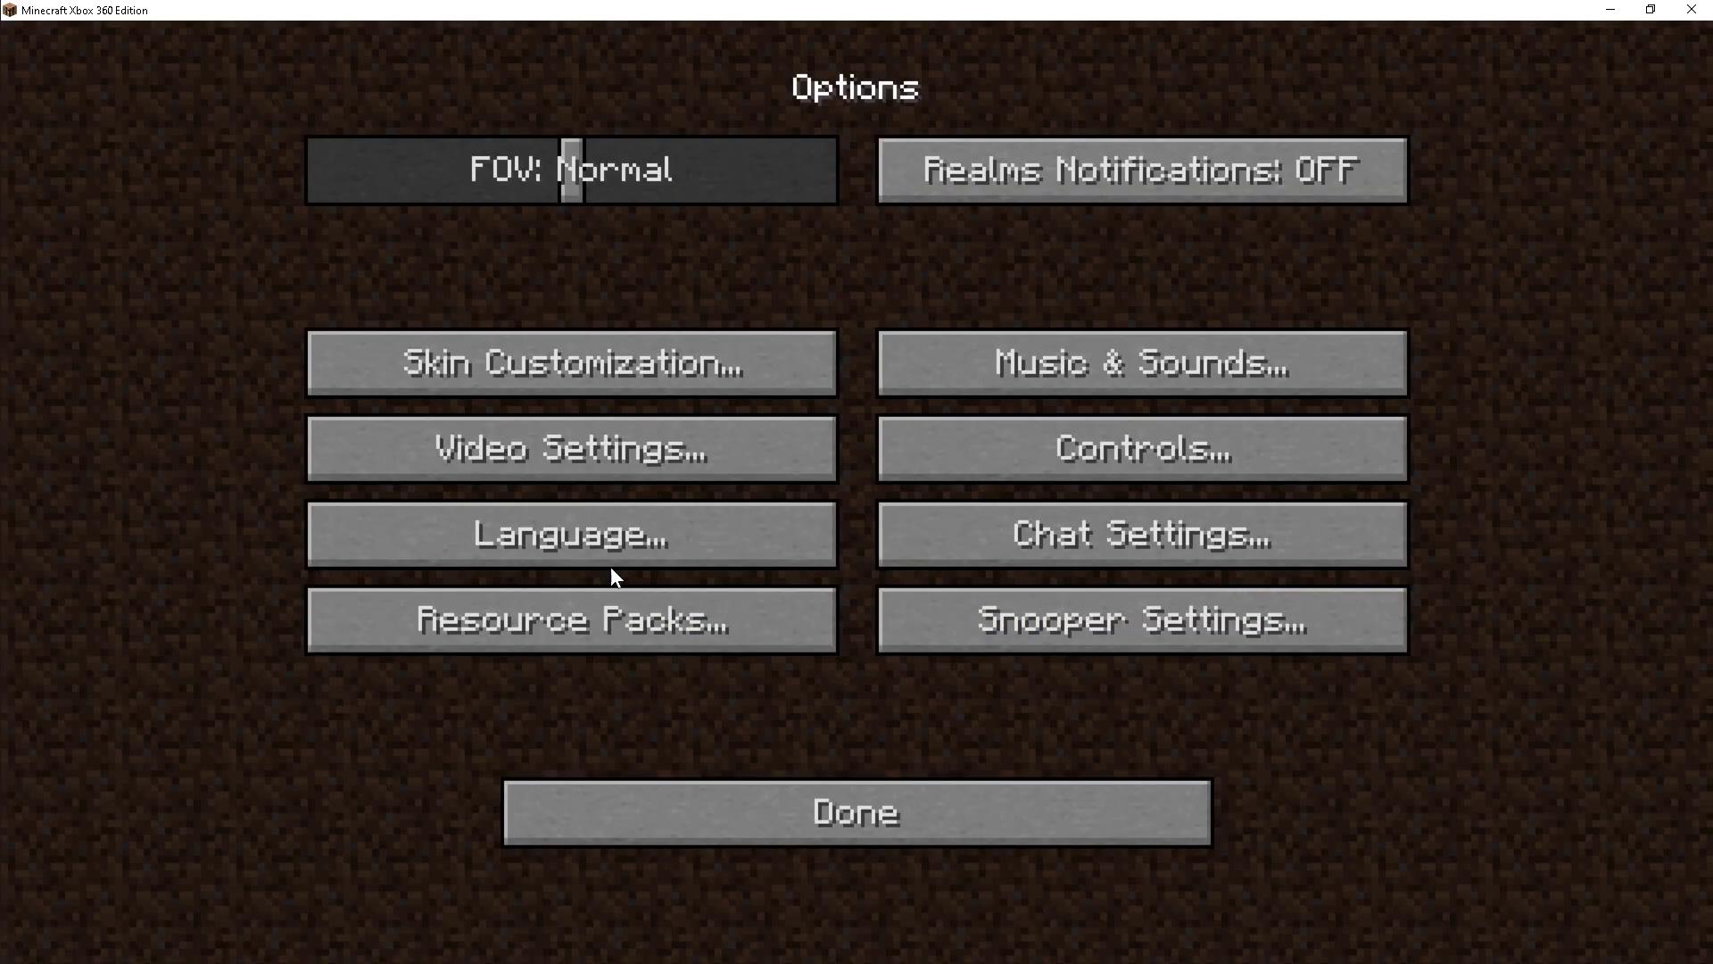
left_click(498, 600)
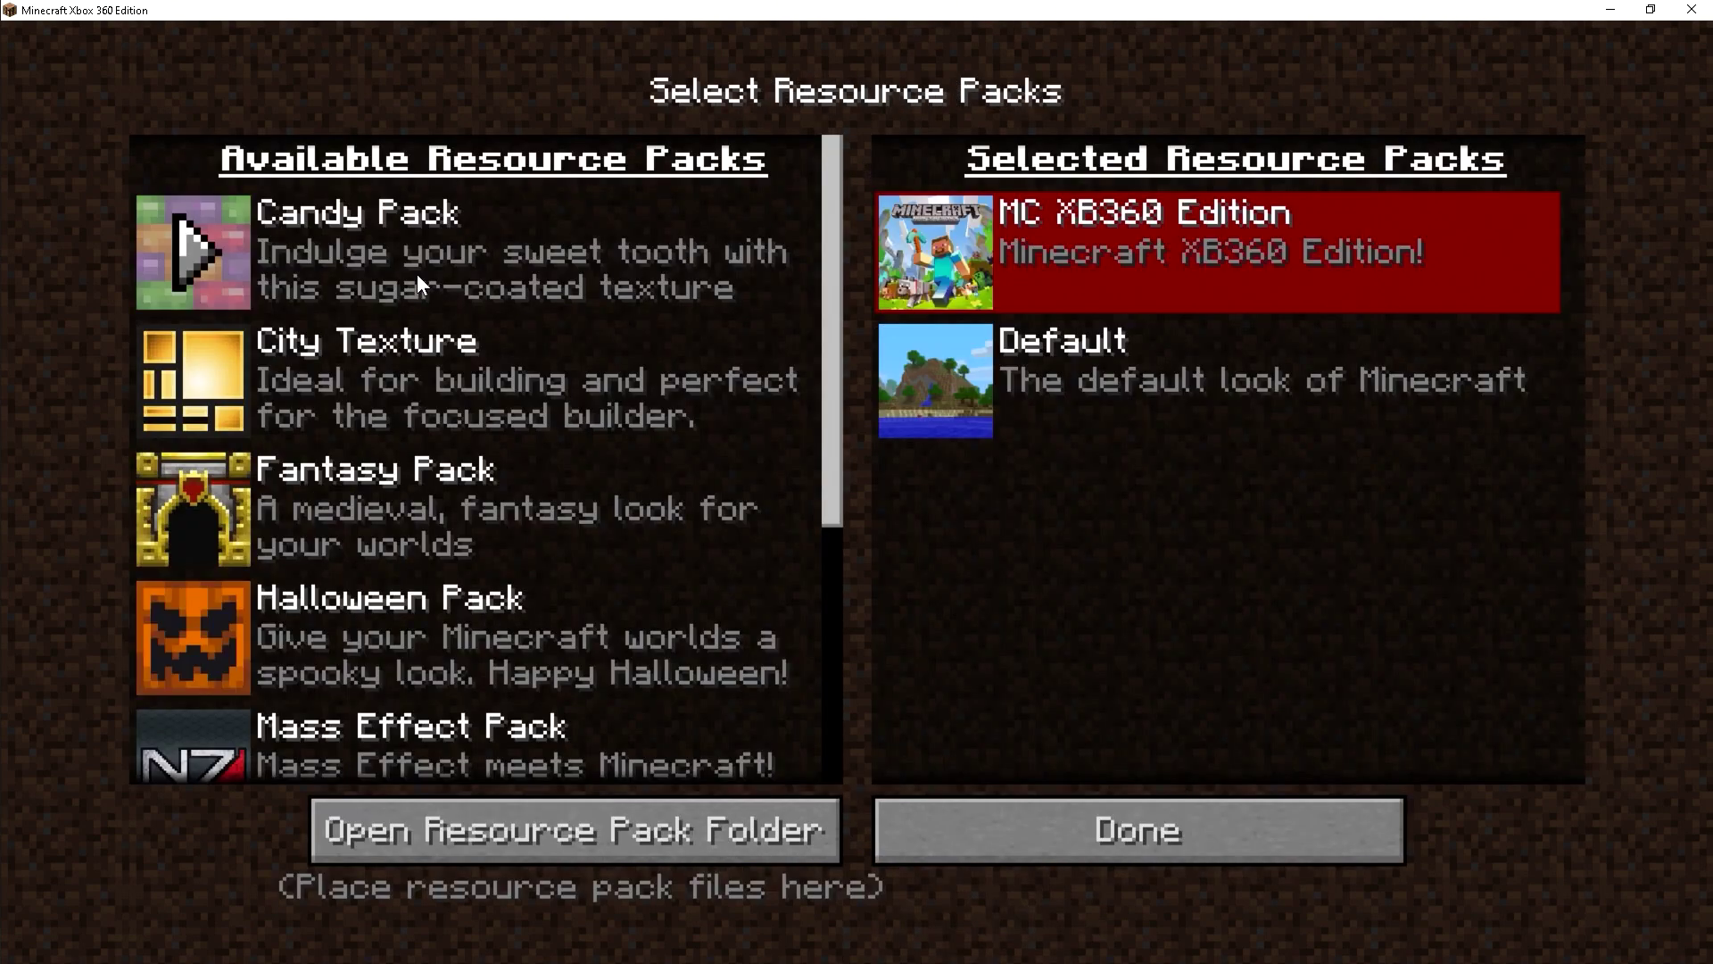
scroll(345, 233, "down", 2)
scroll(345, 233, "down", 2)
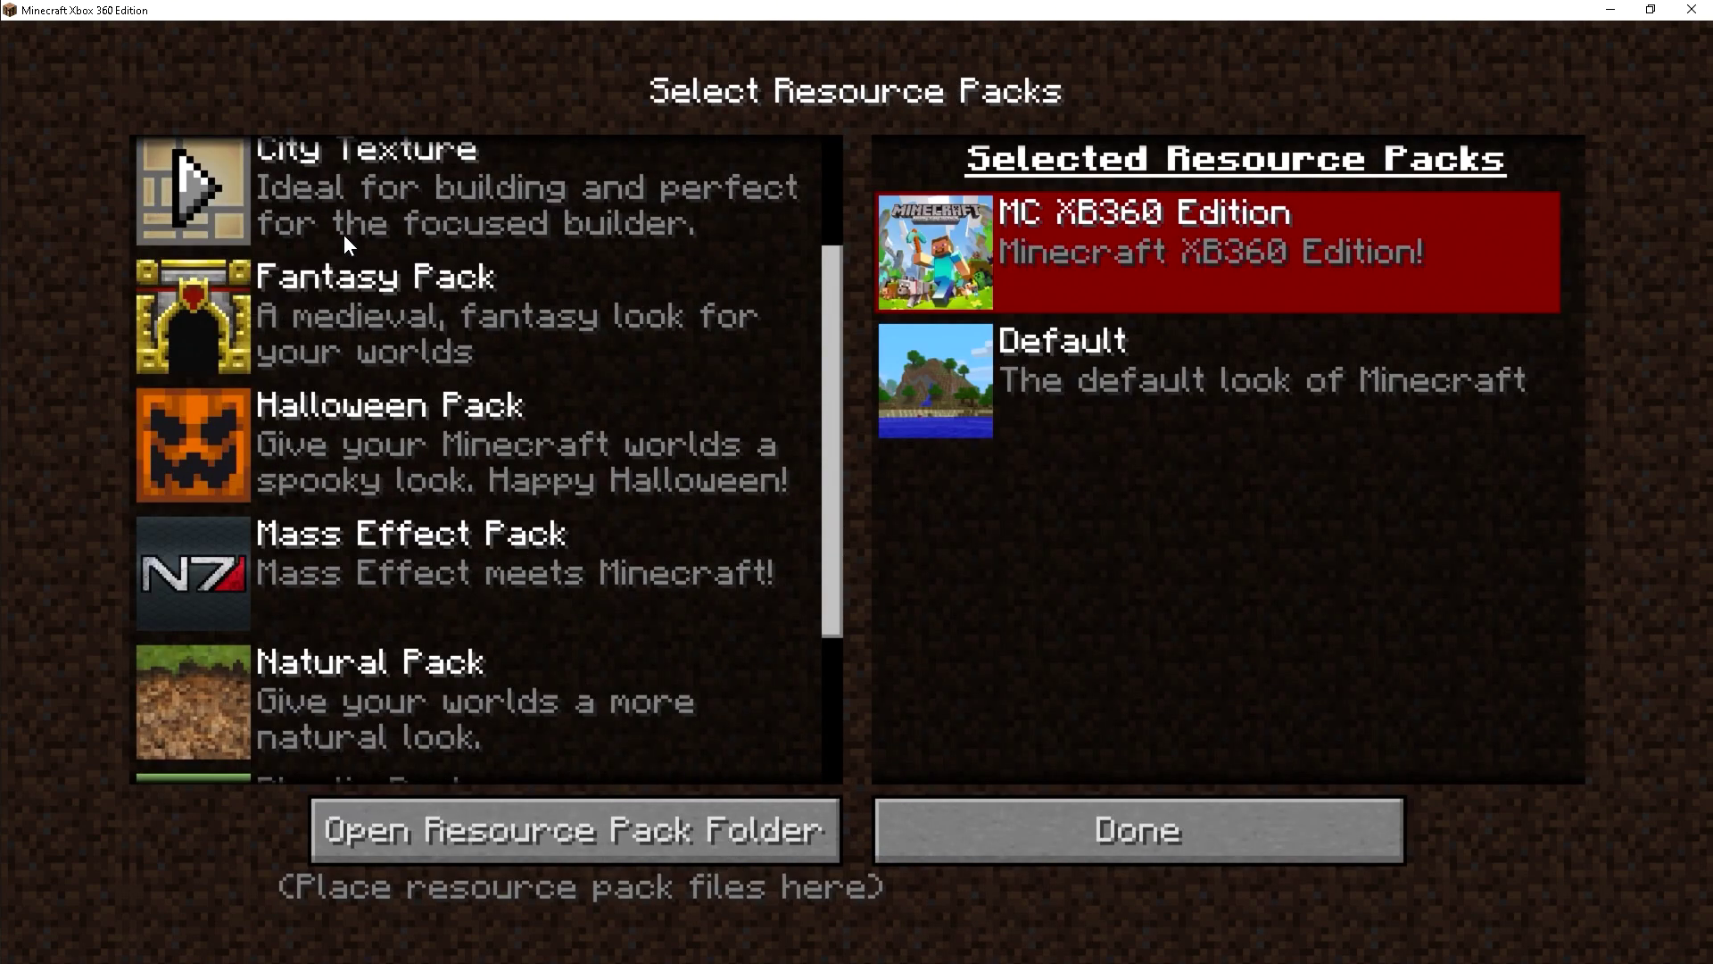
scroll(317, 315, "down", 2)
scroll(330, 359, "down", 1)
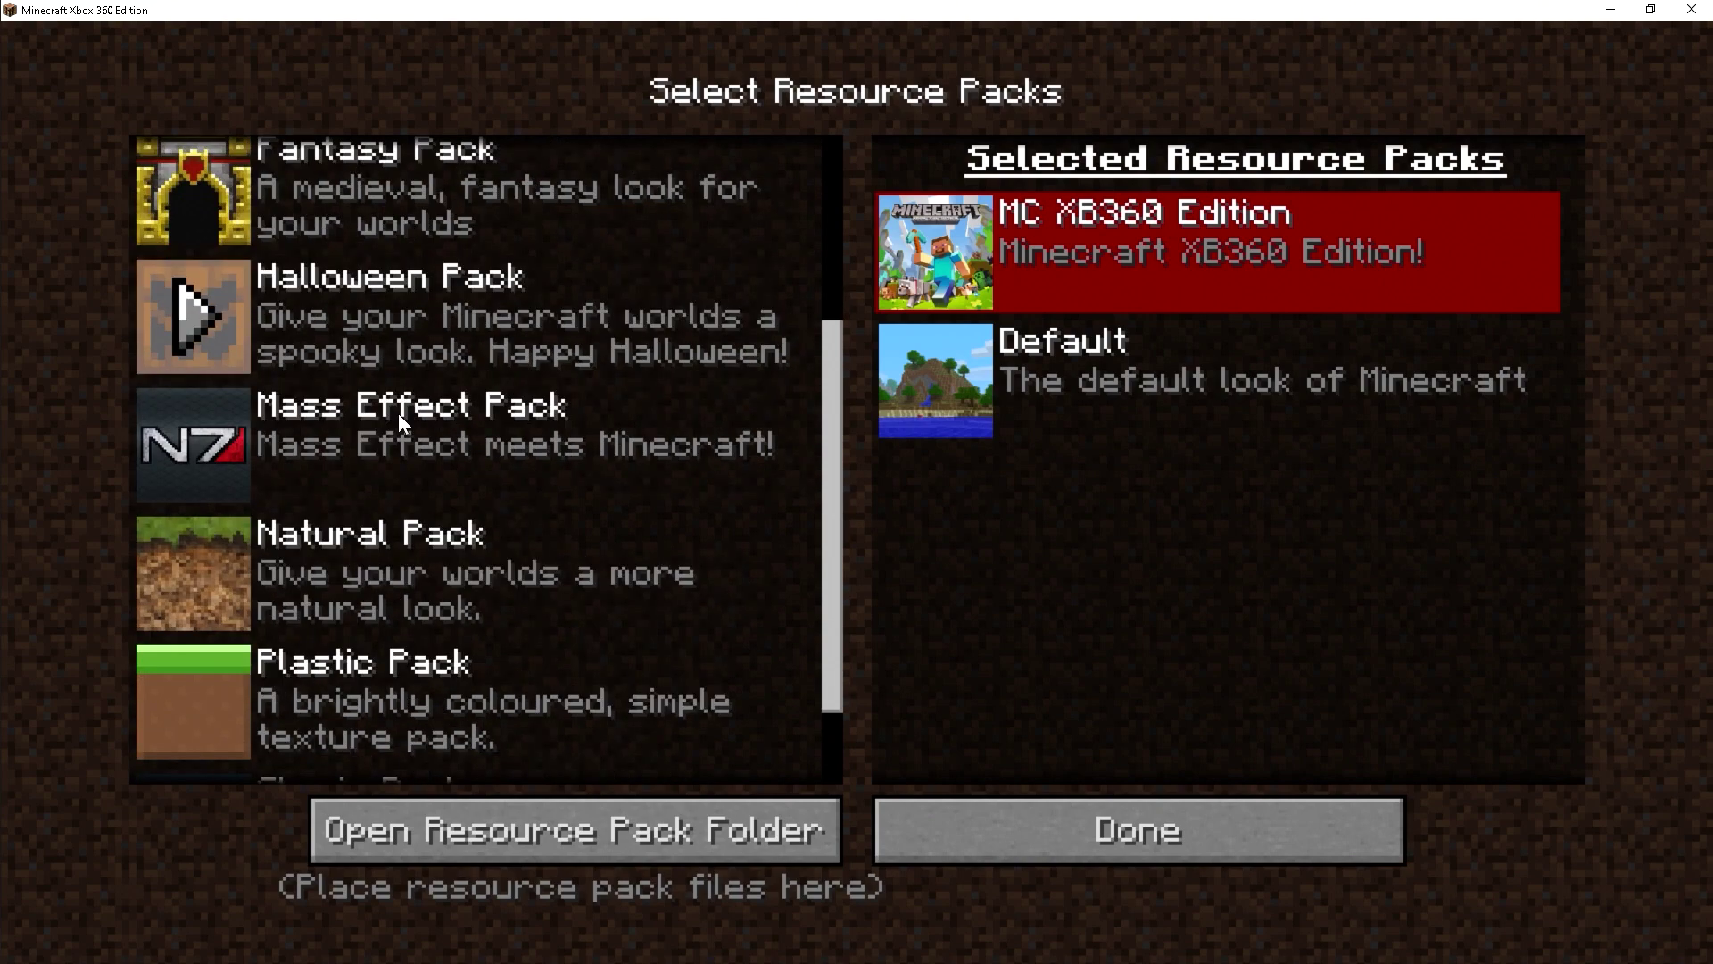
scroll(326, 462, "down", 2)
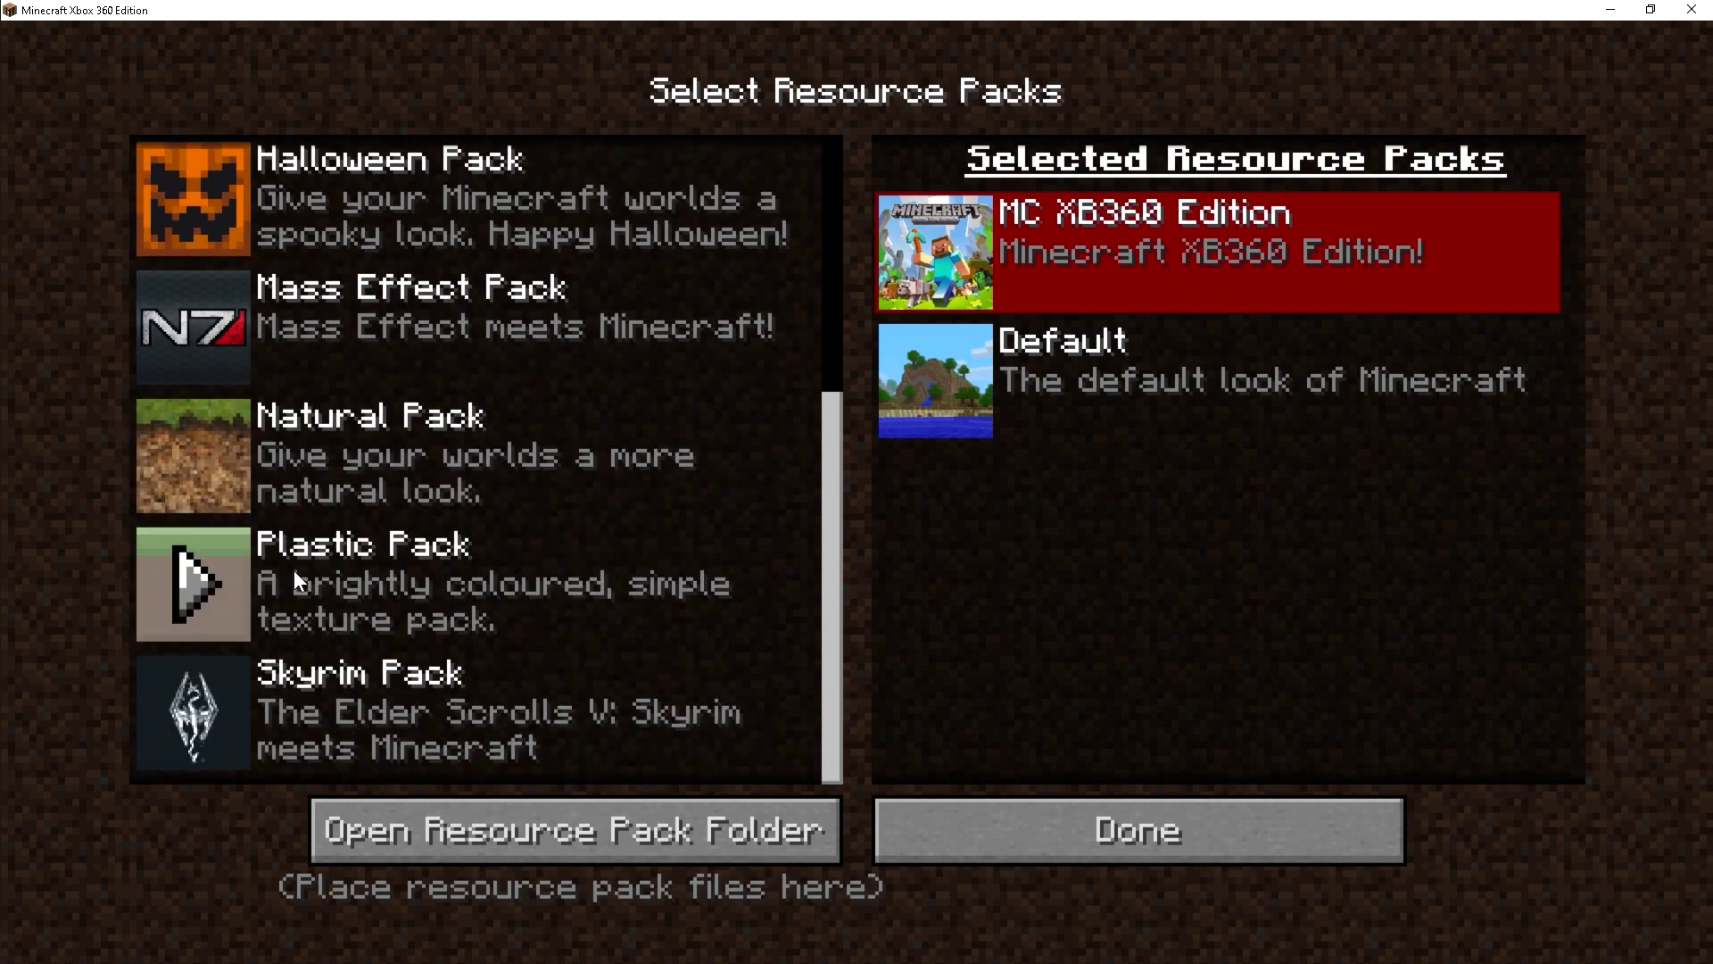
left_click(1132, 835)
Browse the bundled worlds and load a Tutorial world.
left_click(771, 320)
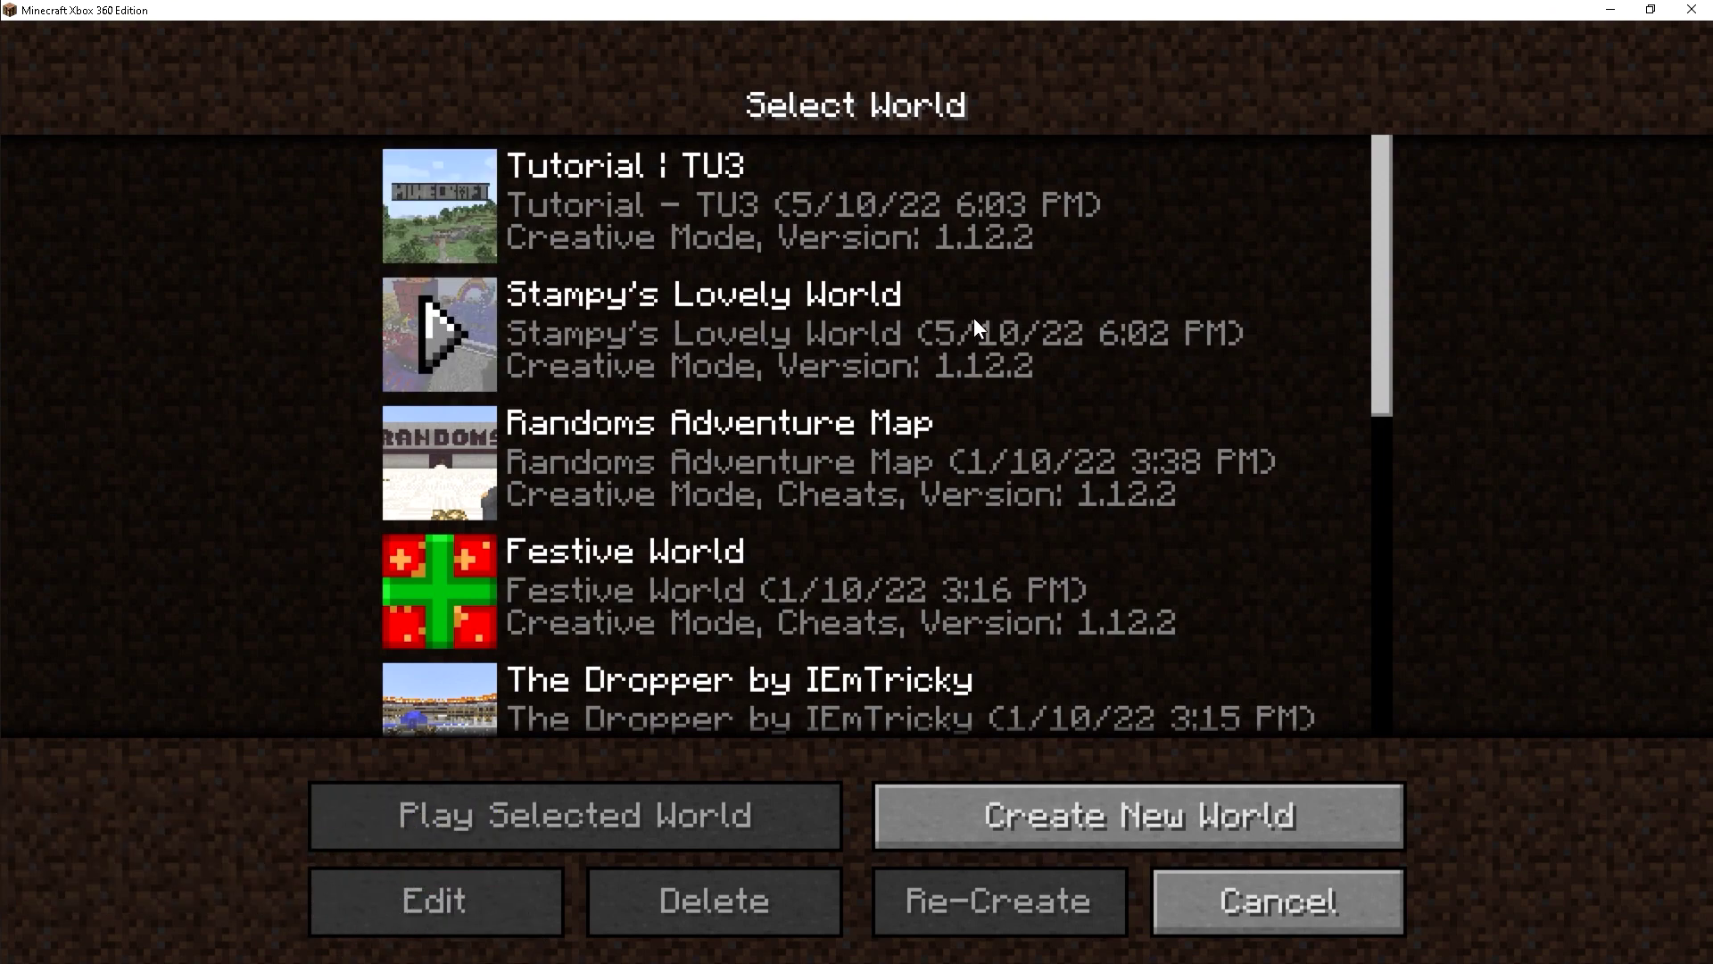
scroll(717, 371, "down", 1)
scroll(624, 426, "down", 2)
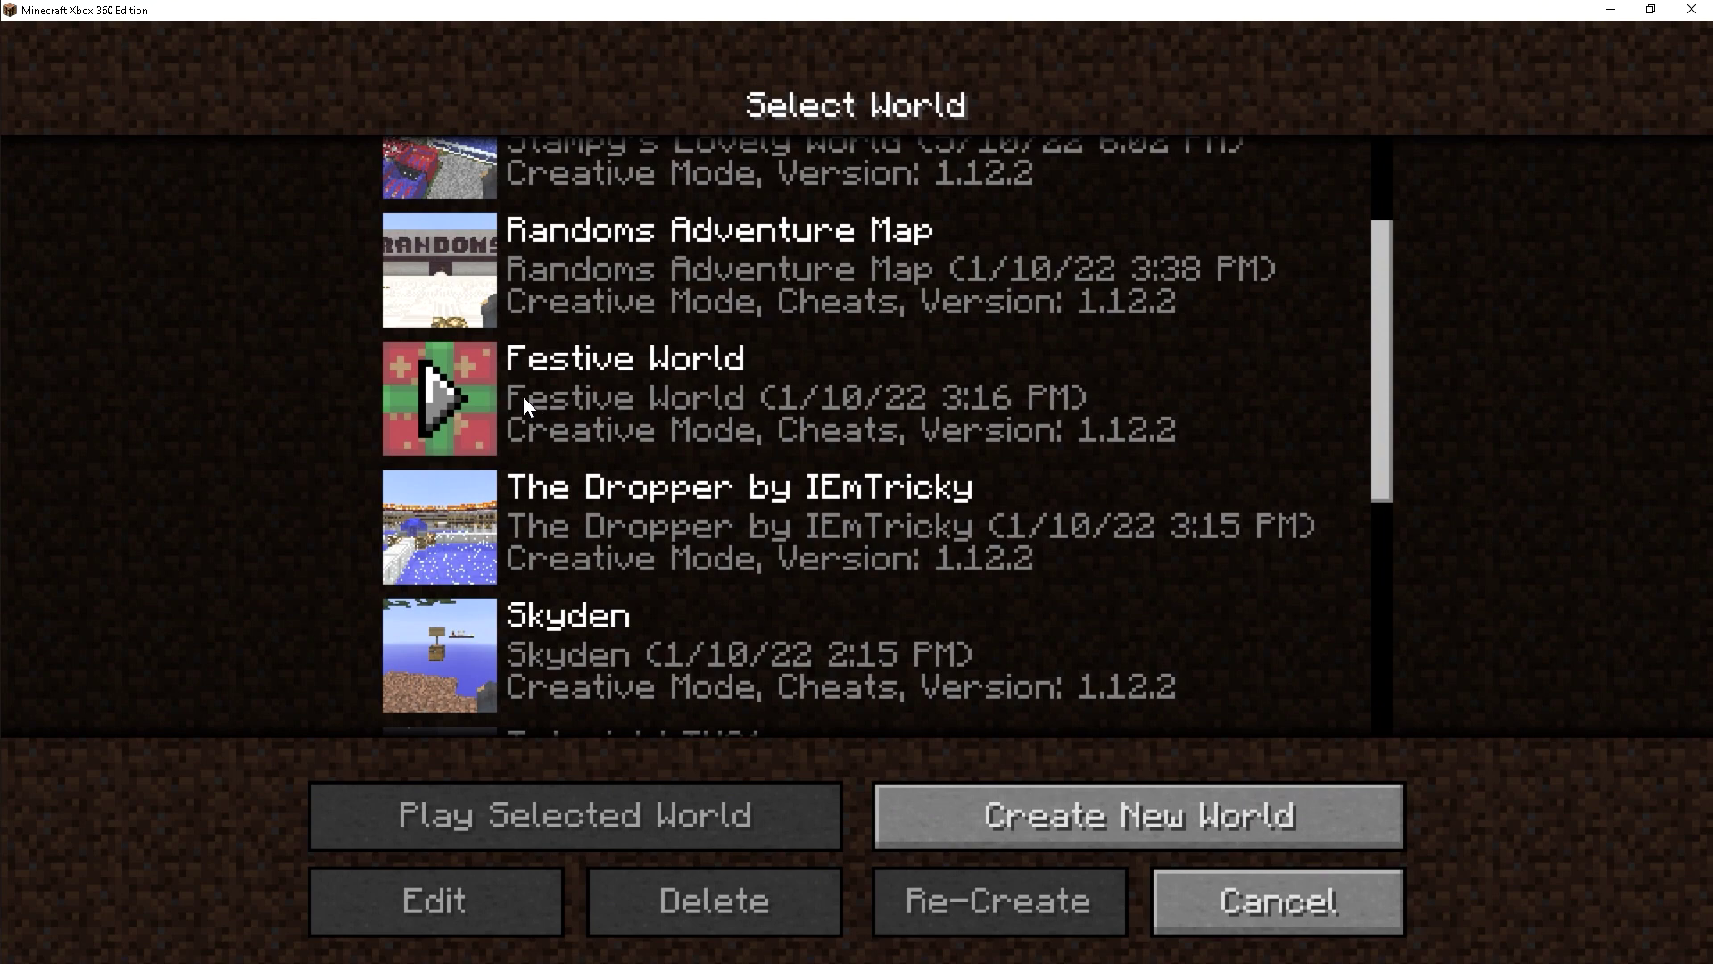
scroll(714, 419, "down", 2)
scroll(912, 409, "down", 2)
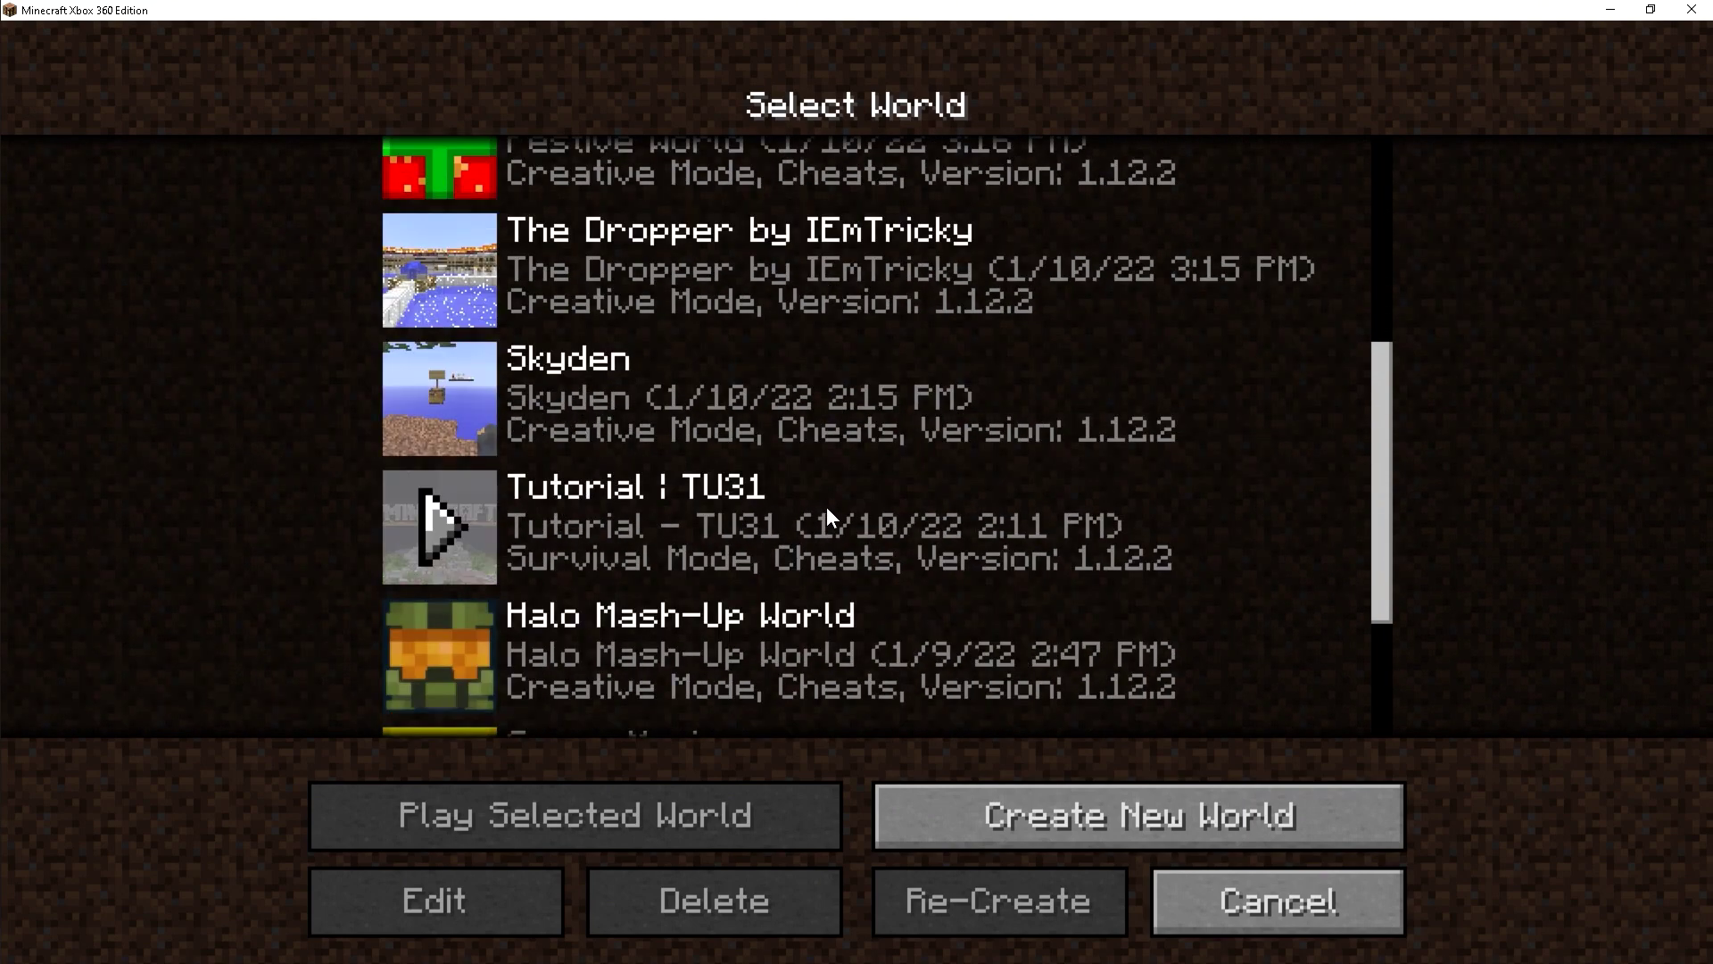
scroll(803, 509, "down", 4)
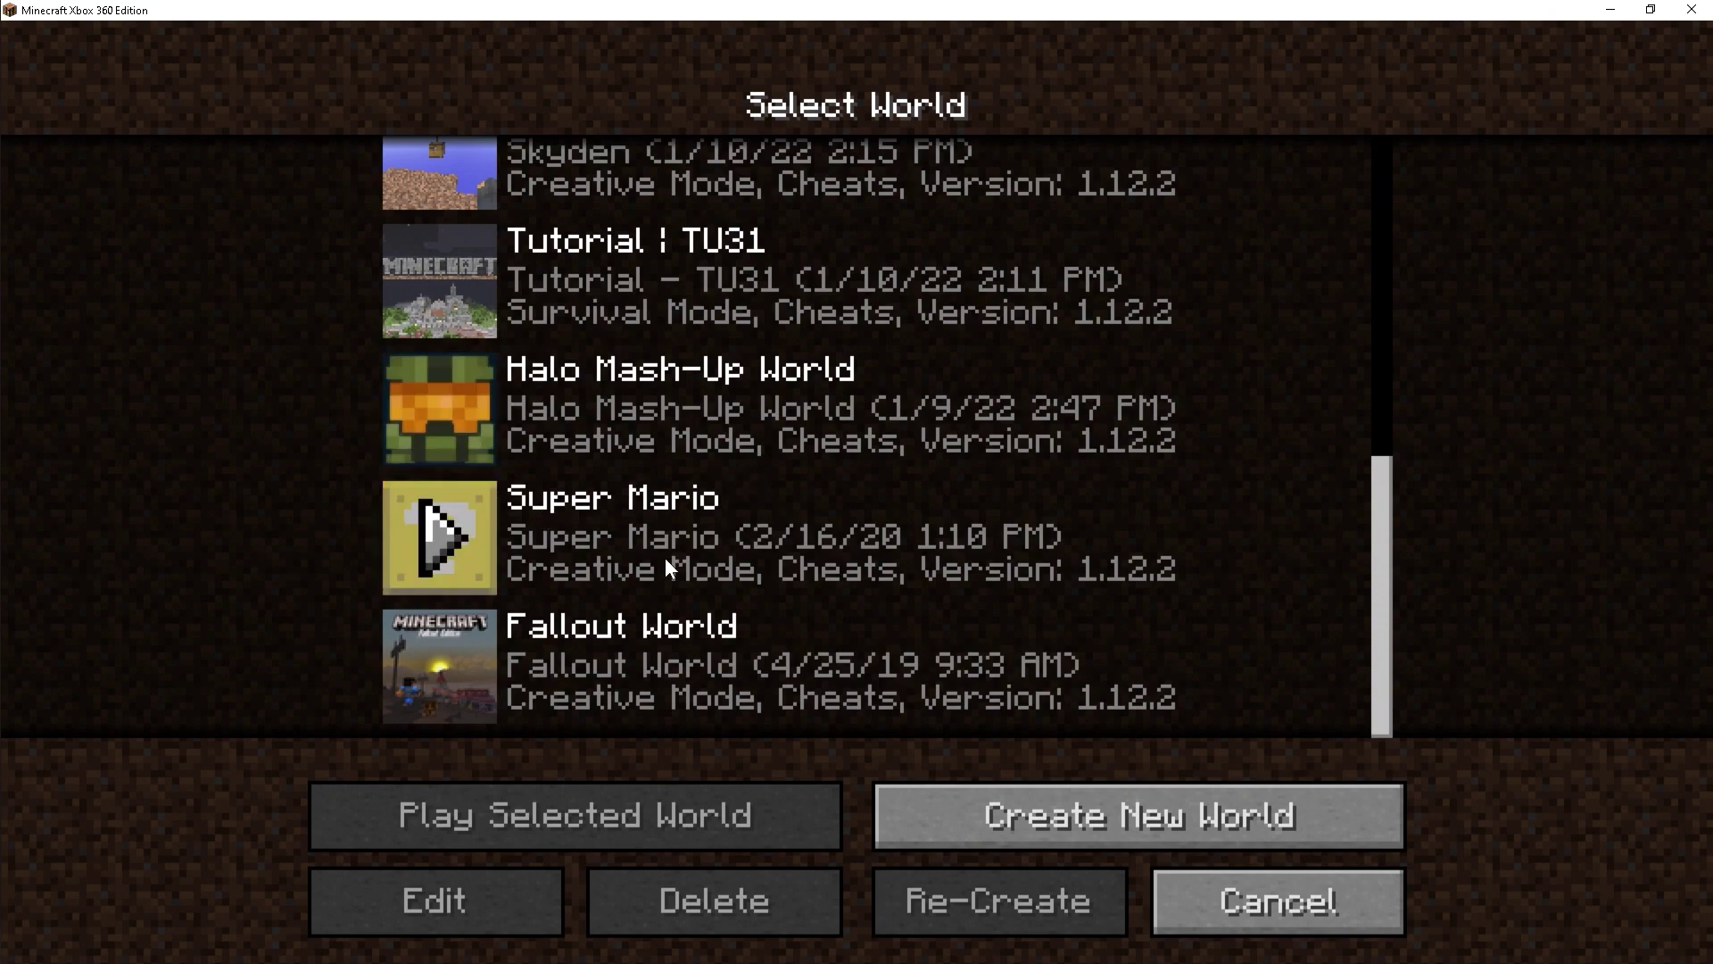
double_click(785, 650)
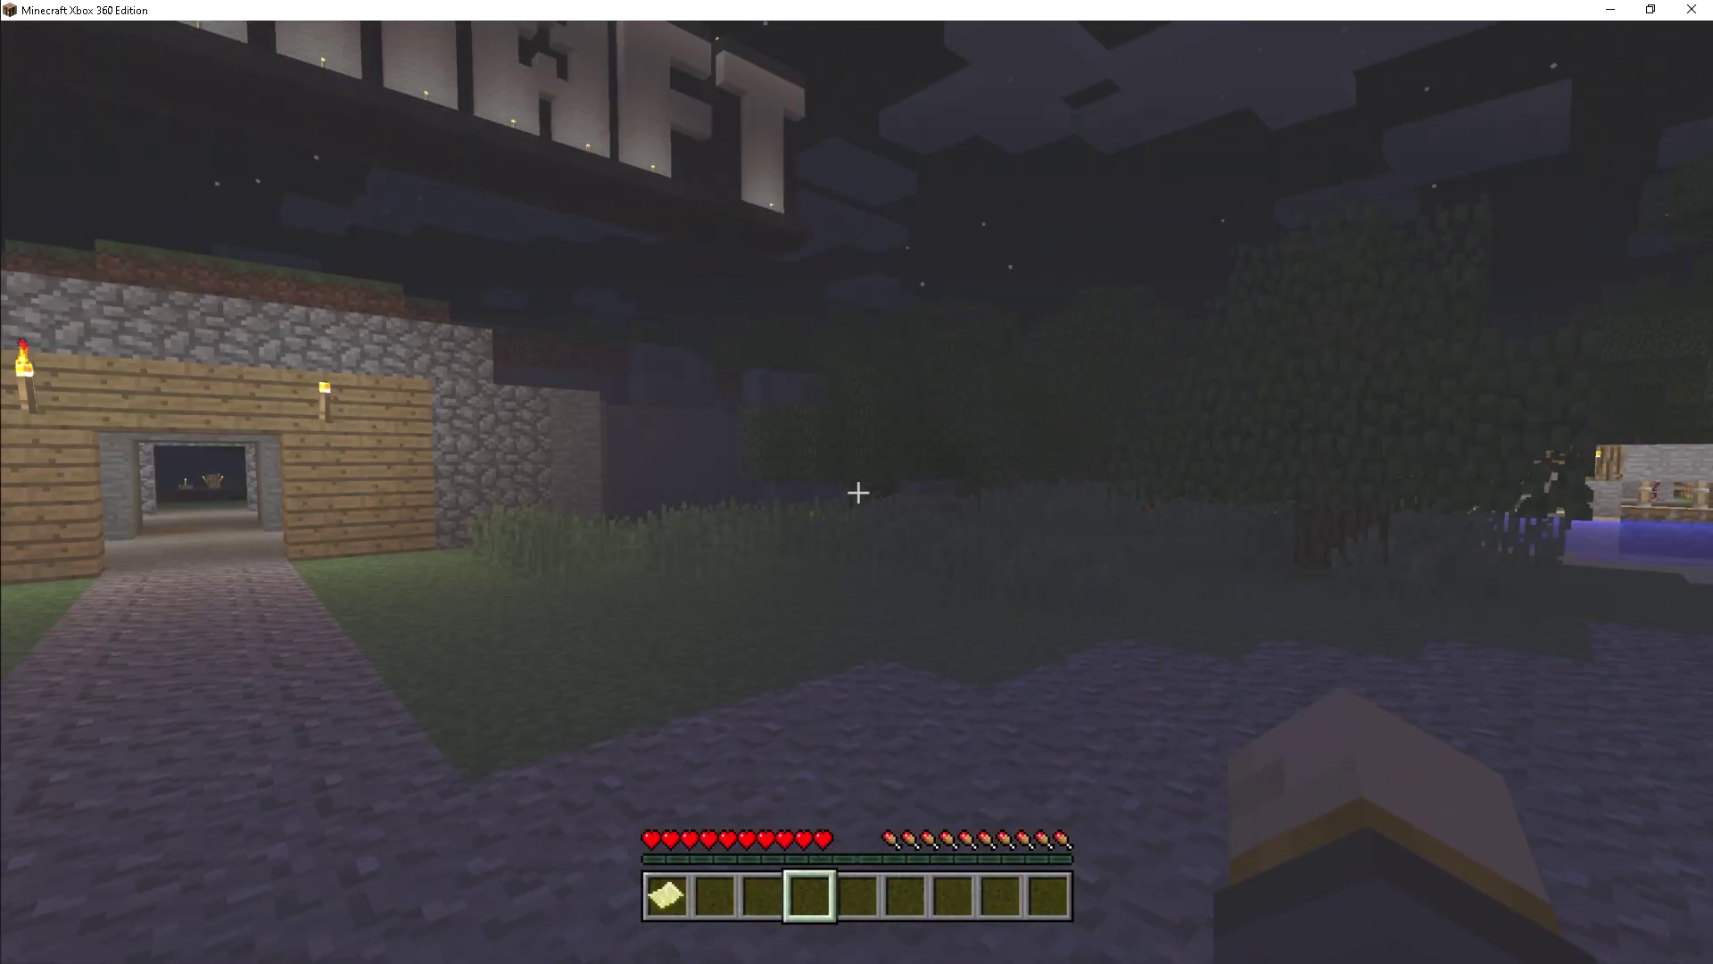
Examine the shader settings and the colour options of the CPHSBC.zip shader from within the world.
key("Escape")
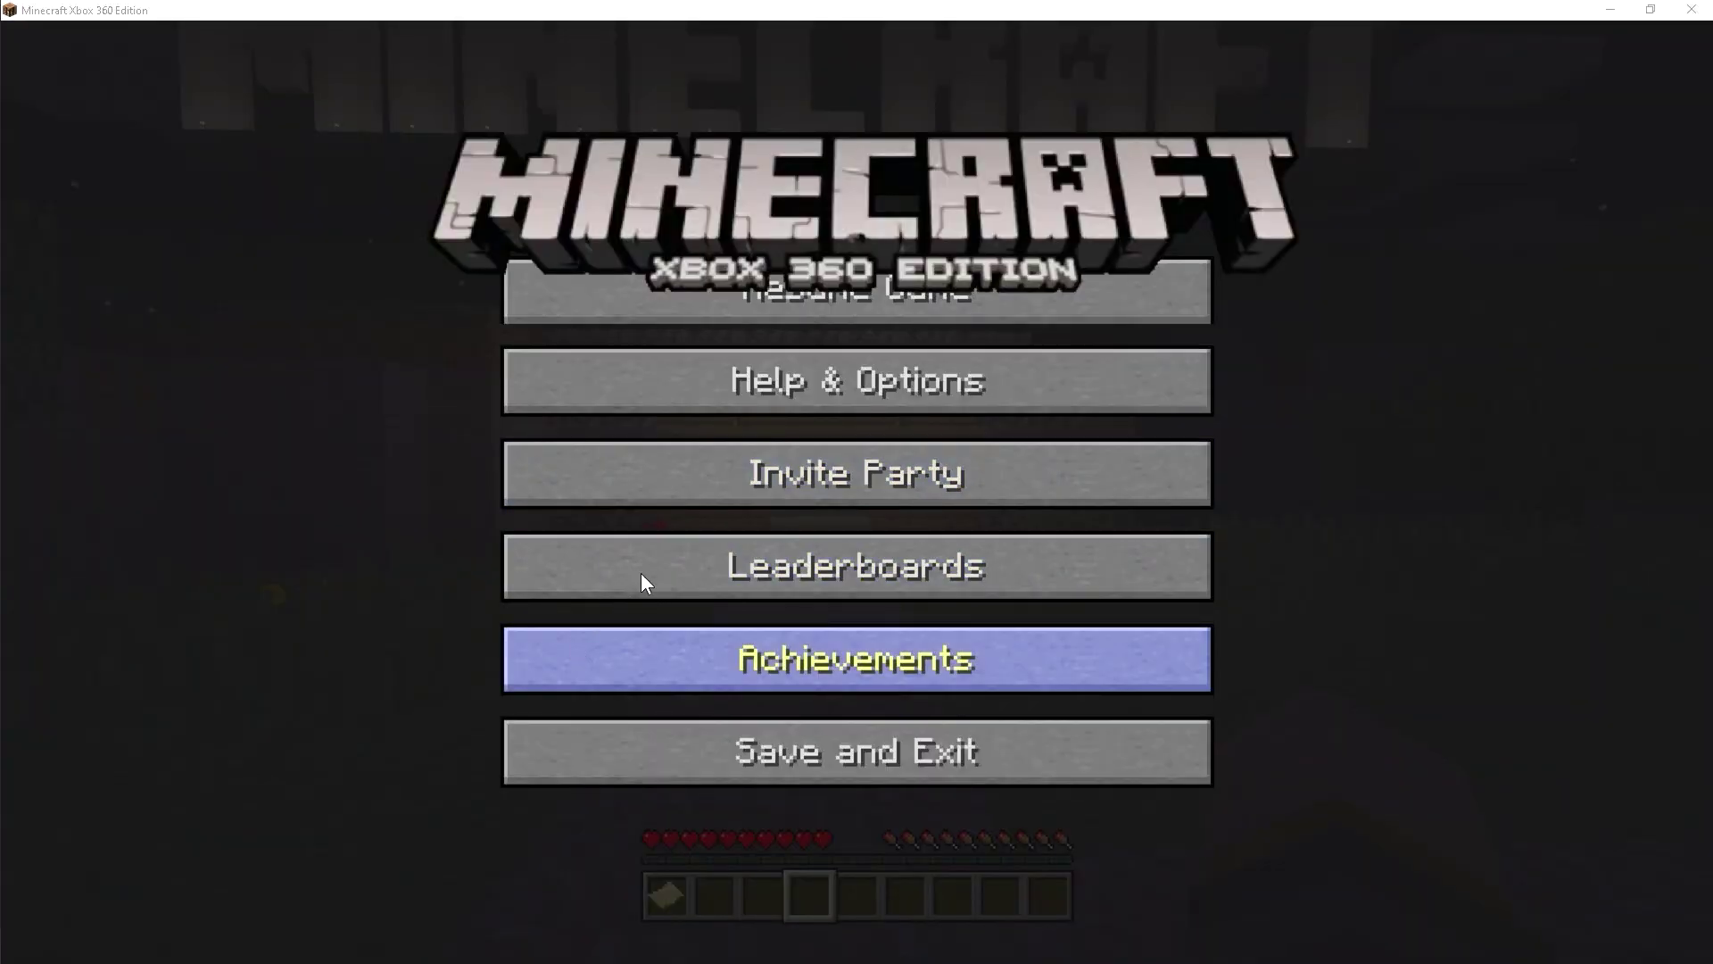
left_click(800, 394)
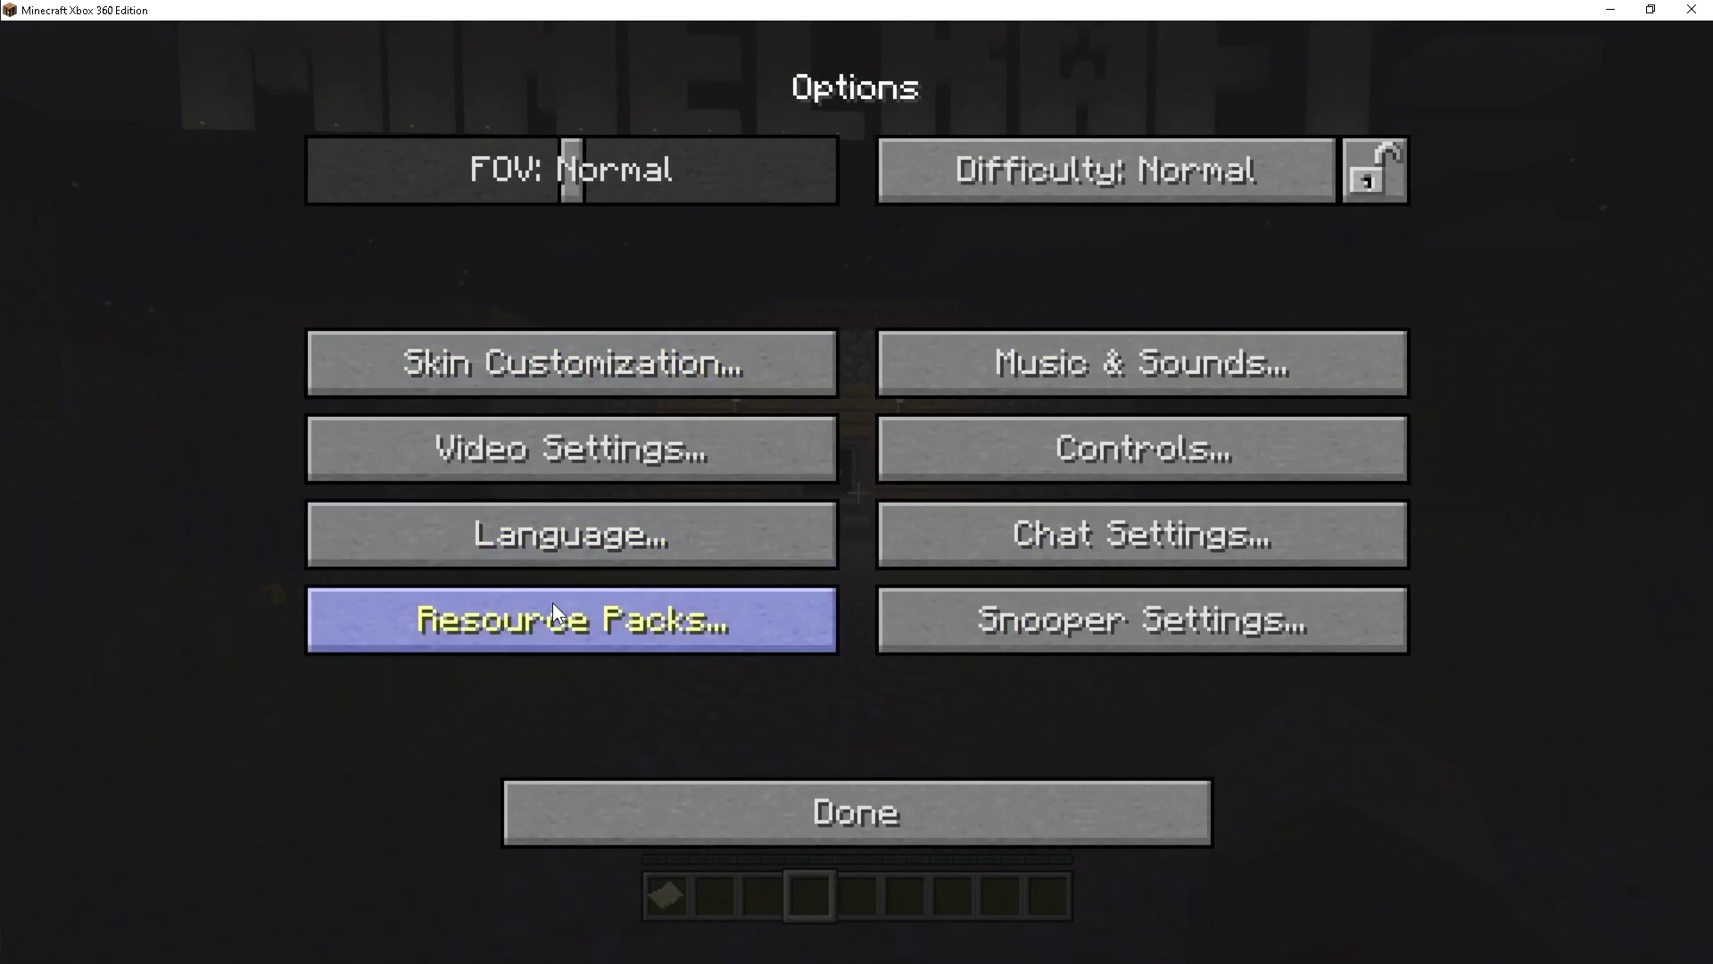
left_click(598, 469)
left_click(623, 607)
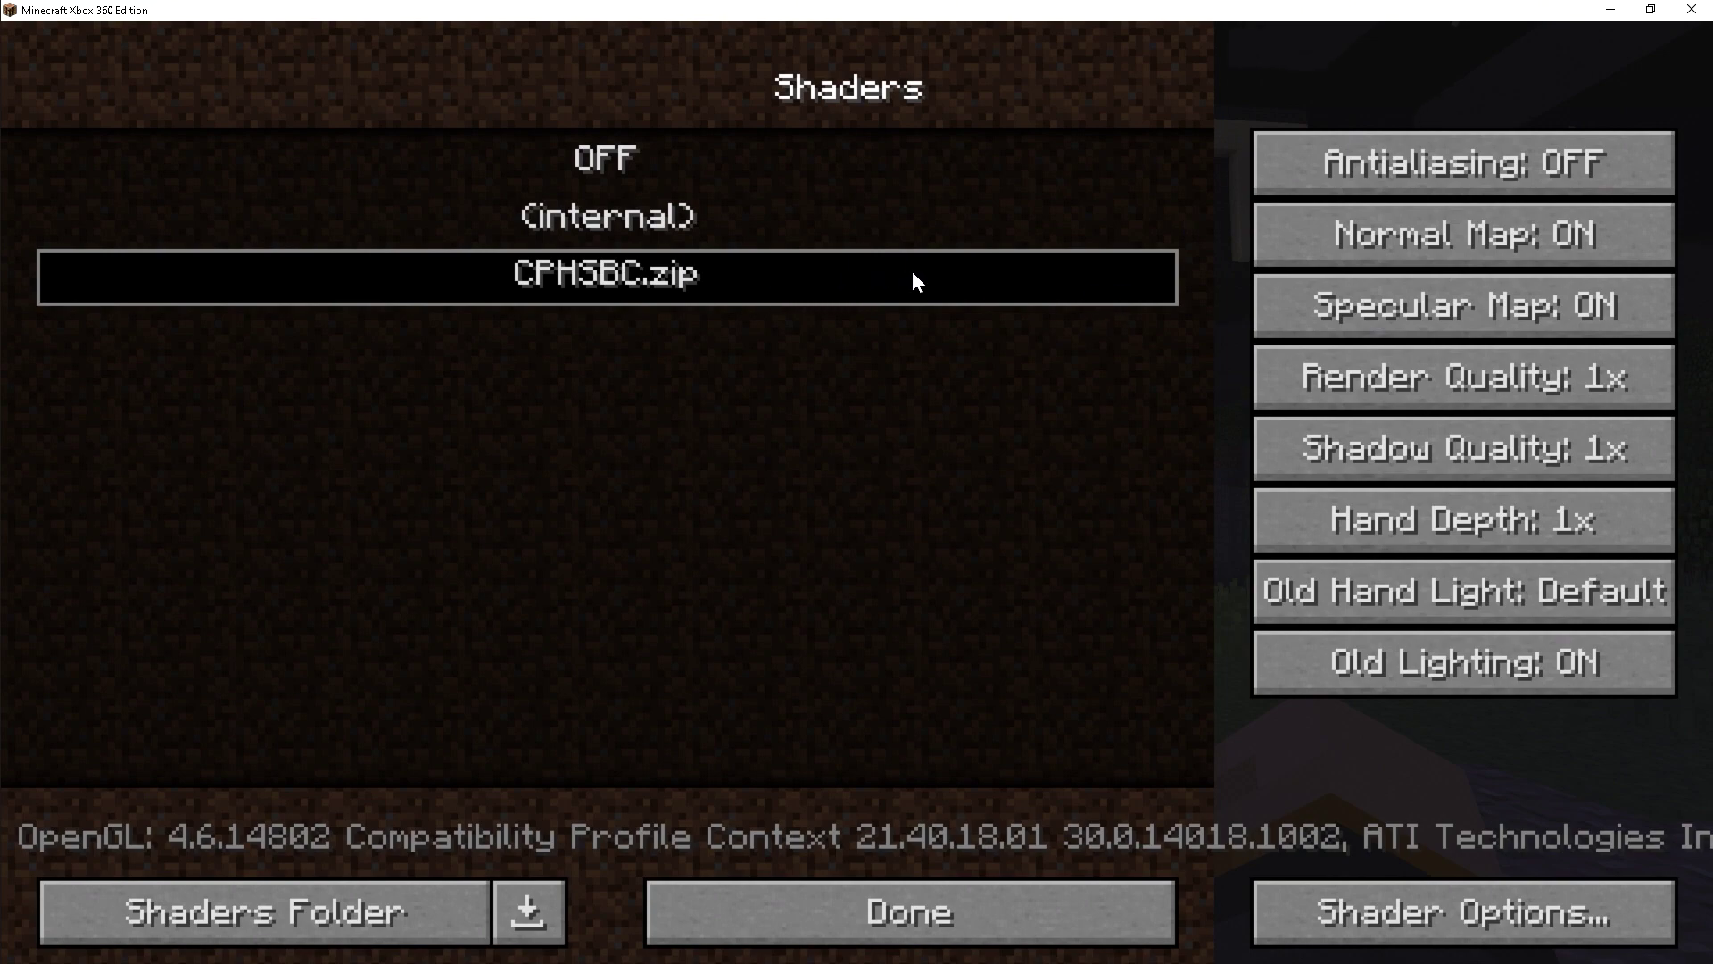
left_click(1411, 308)
left_click(1325, 908)
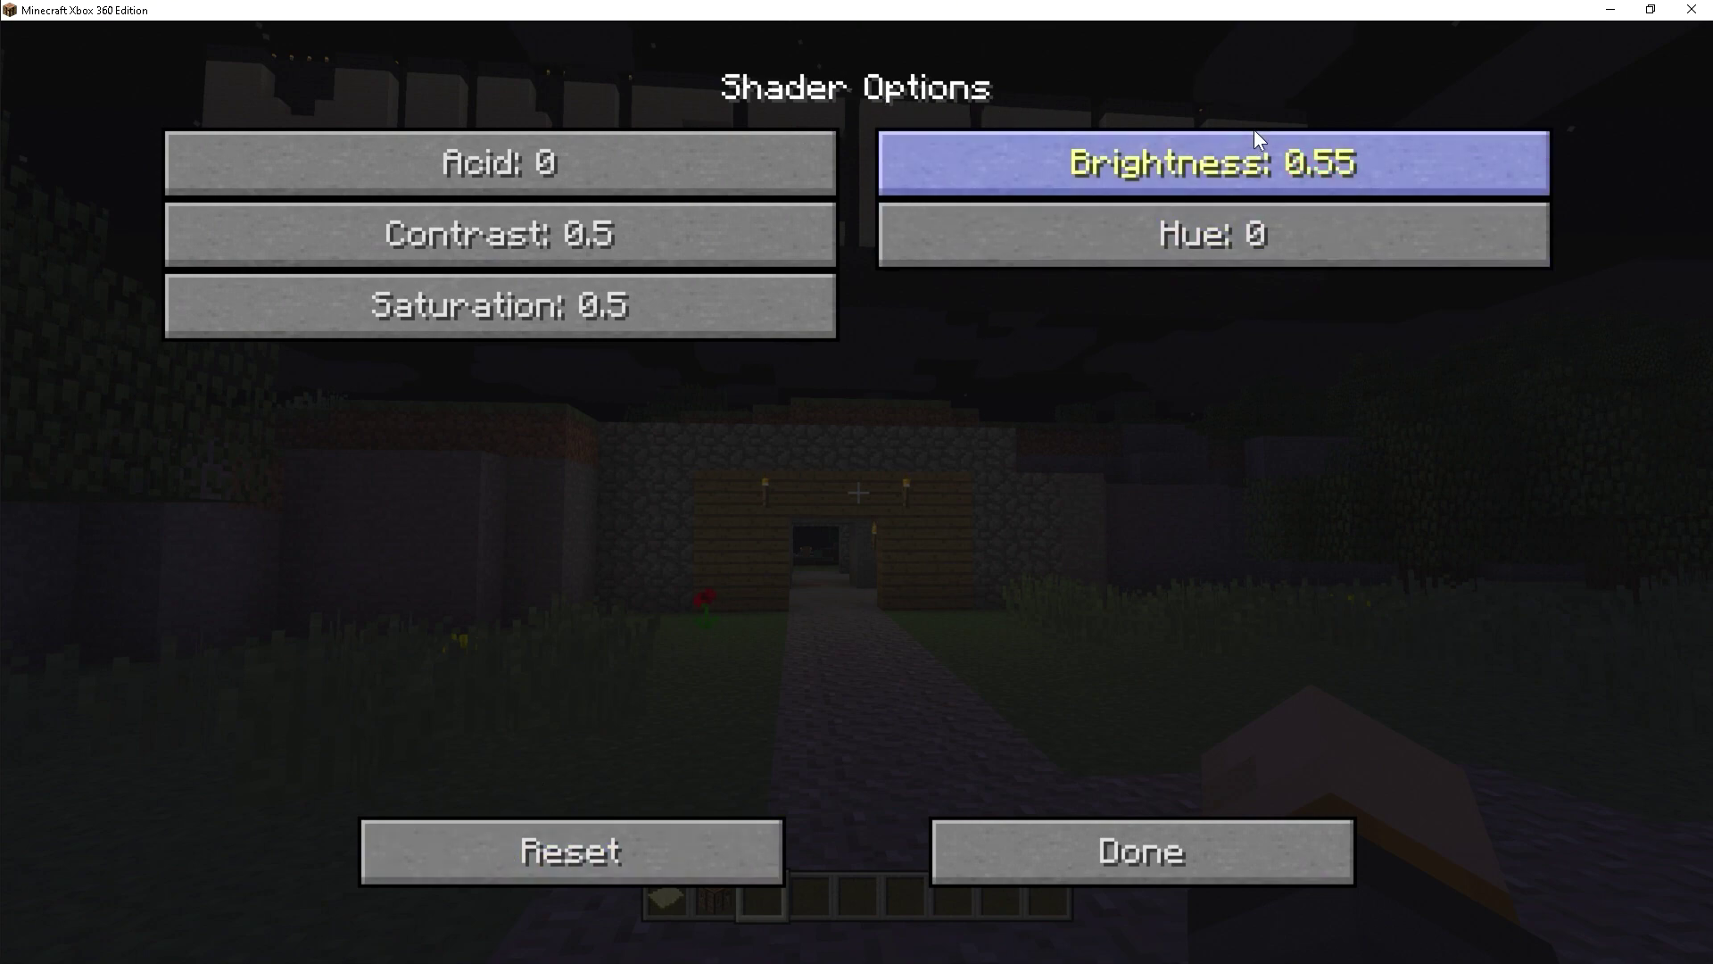
key("Escape")
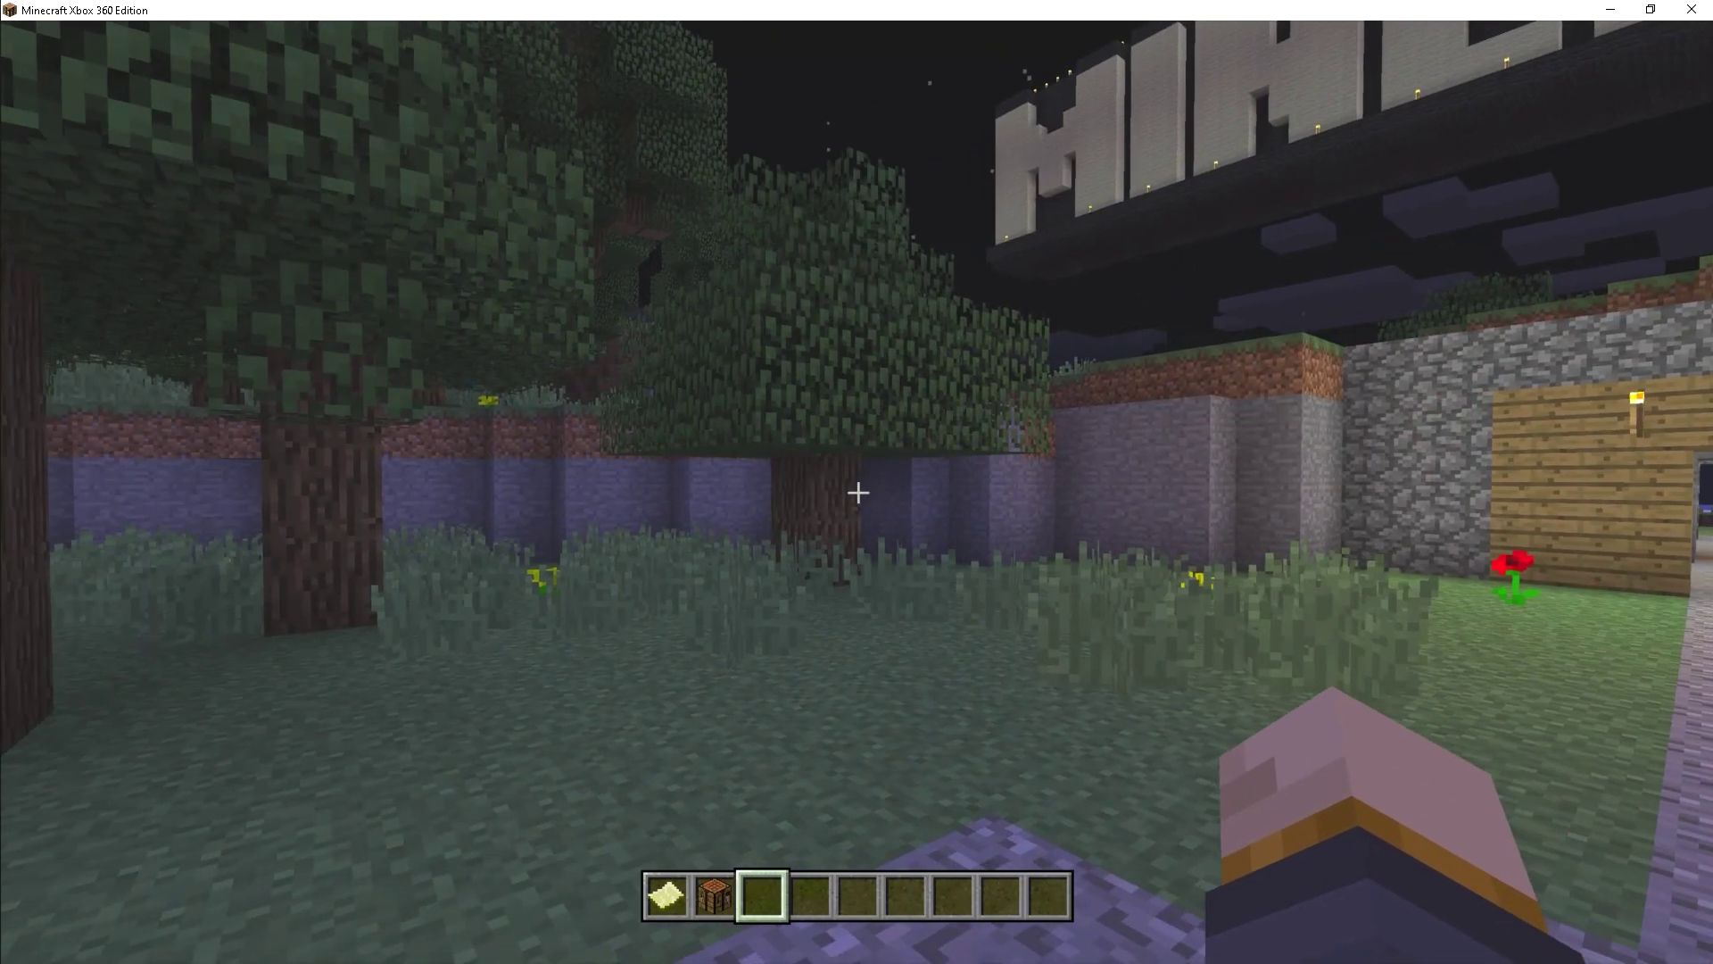
Set the CPHSBC.zip shader's Brightness option to 0.53 and return to the game.
key("o")
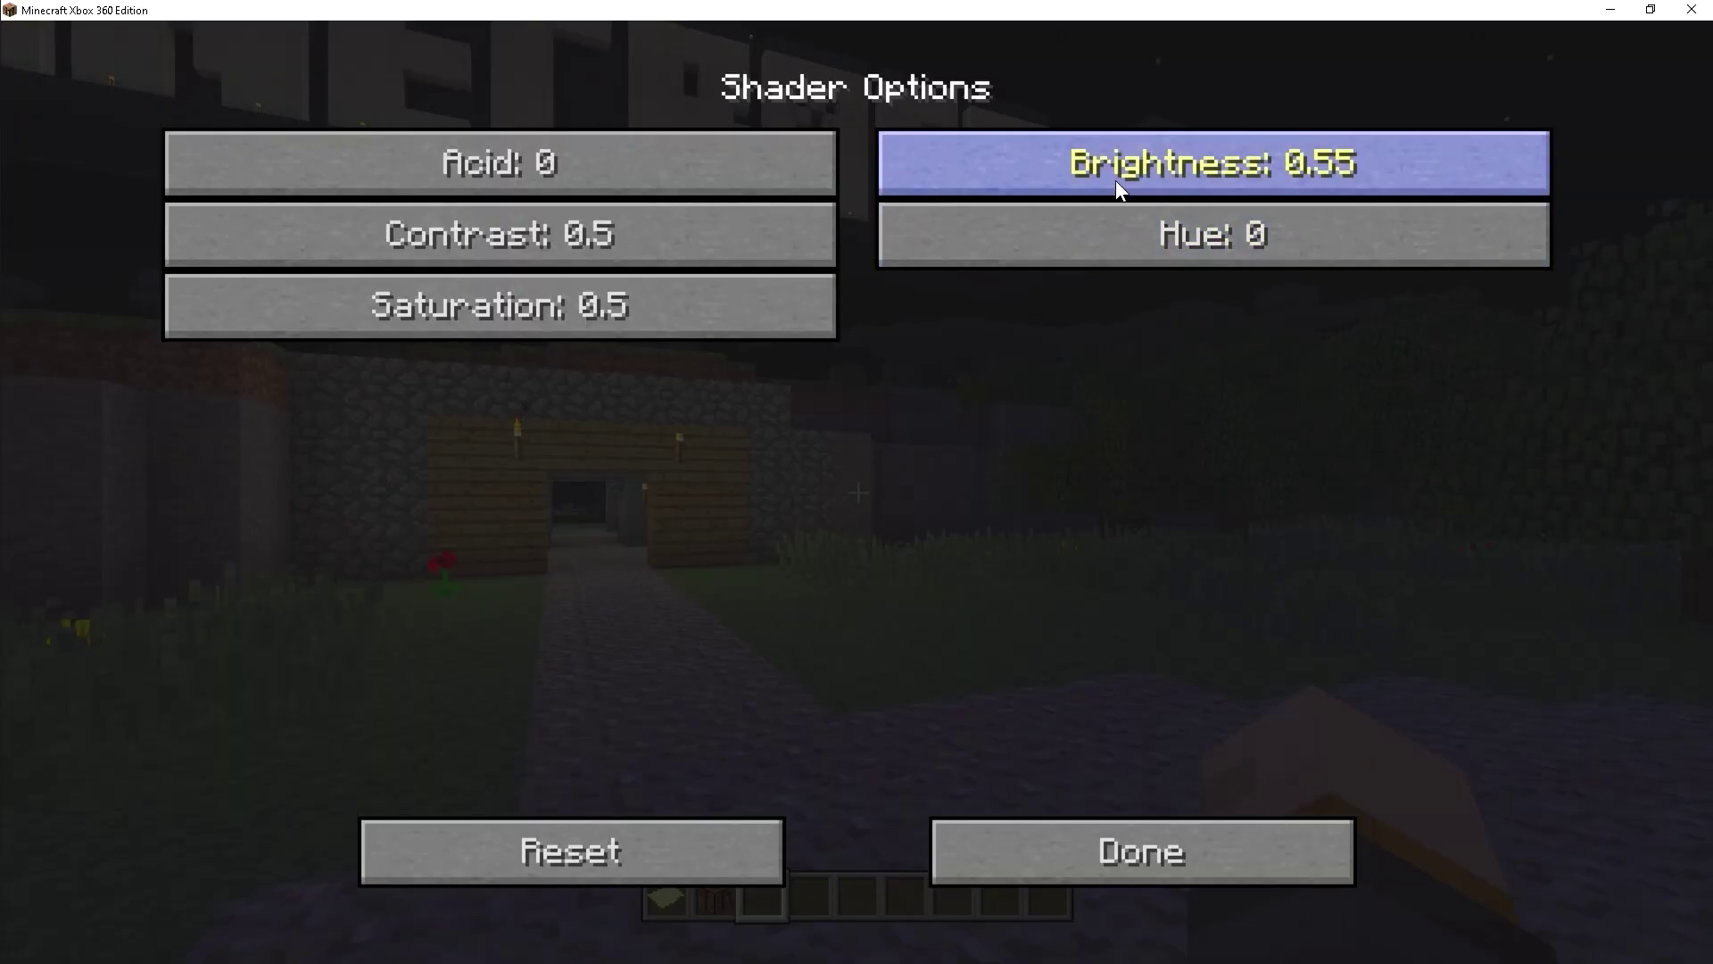
right_click(1133, 160)
right_click(1134, 161)
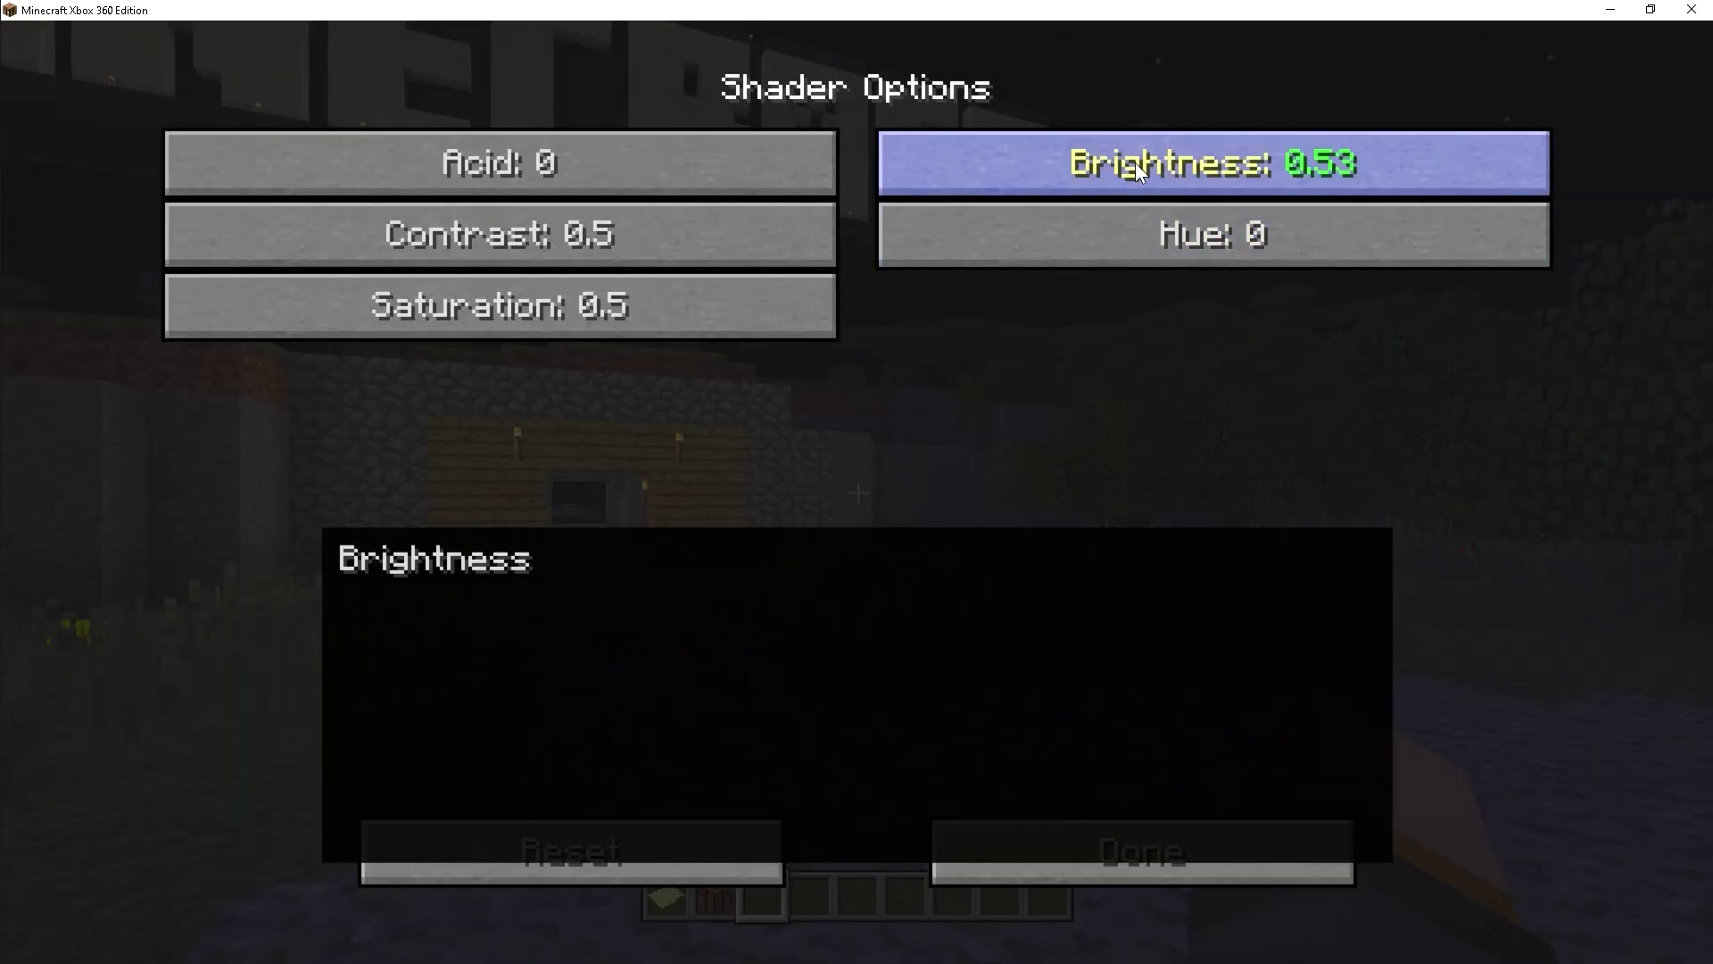
key("Escape")
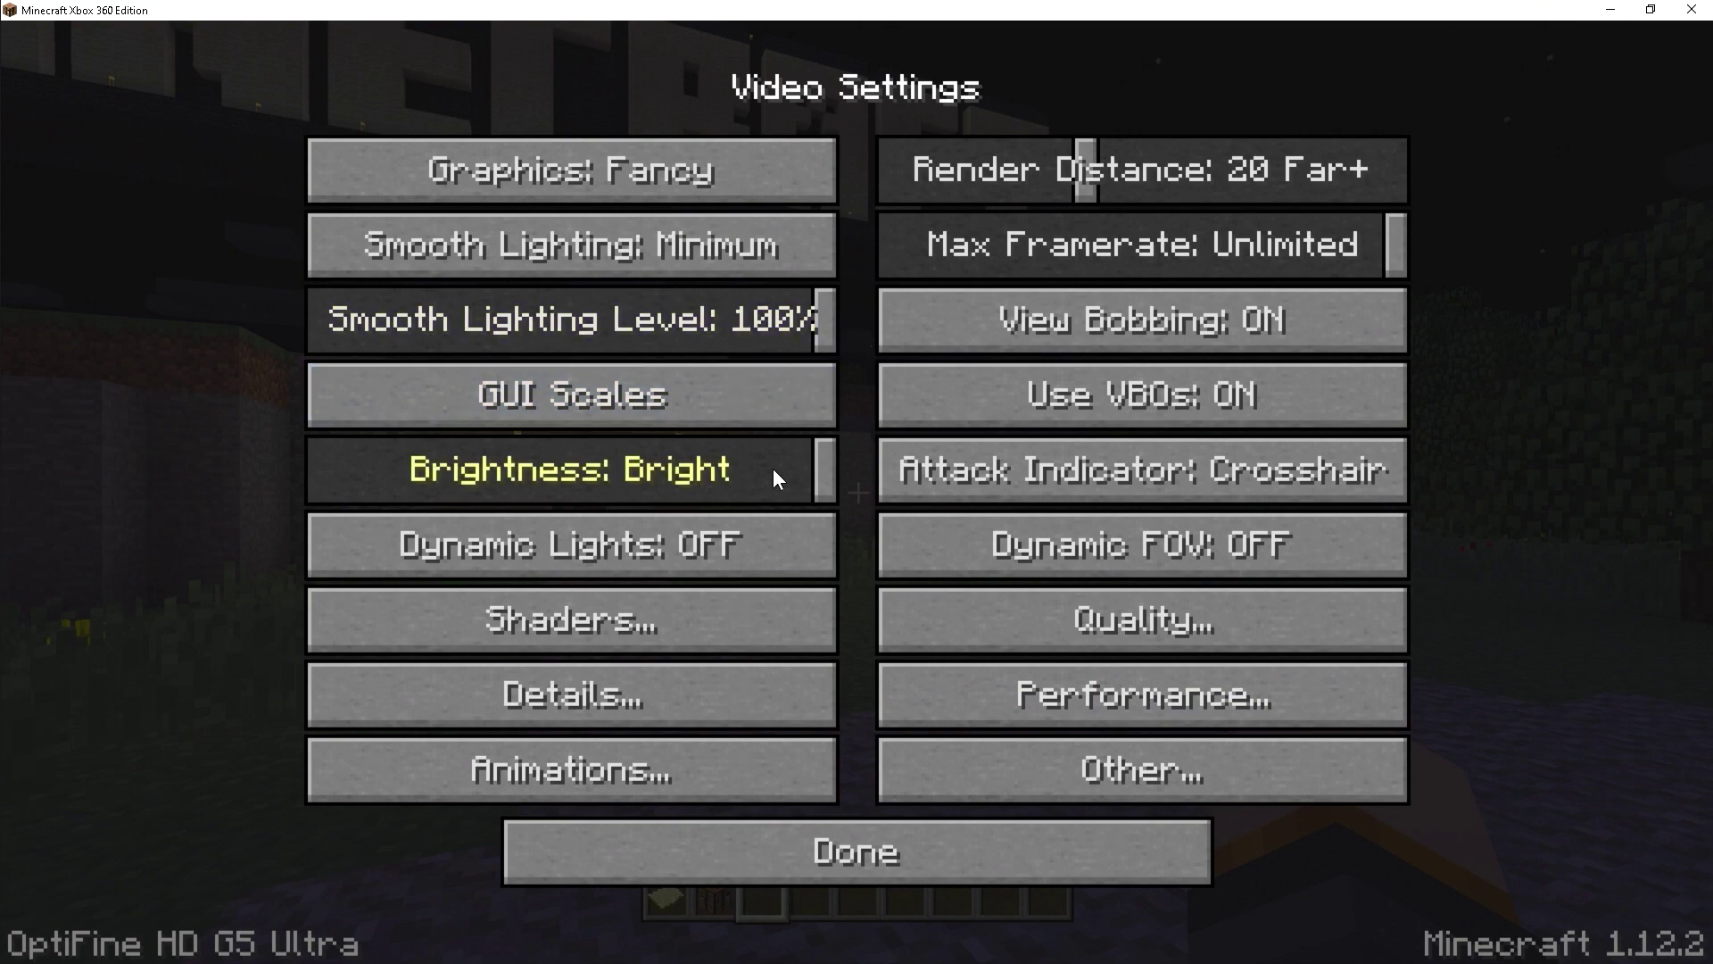
key("Escape")
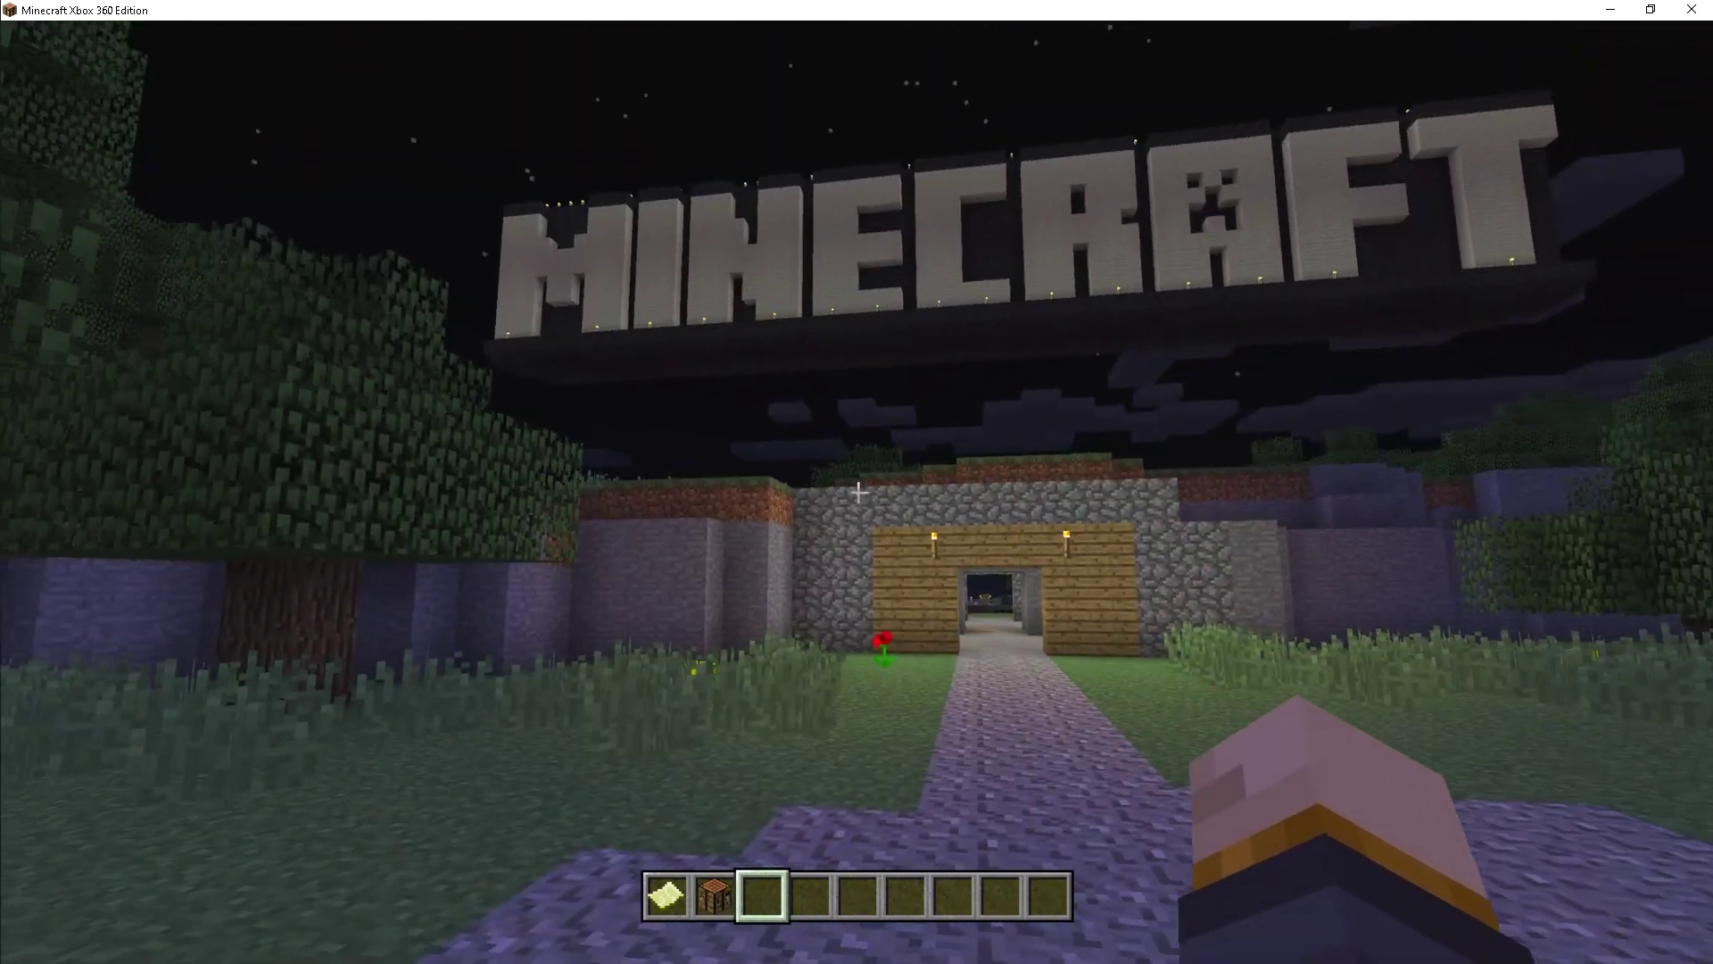
Explore the tutorial world around the MINECRAFT sign and its village, and check the creative inventory's Transportation items.
key("w")
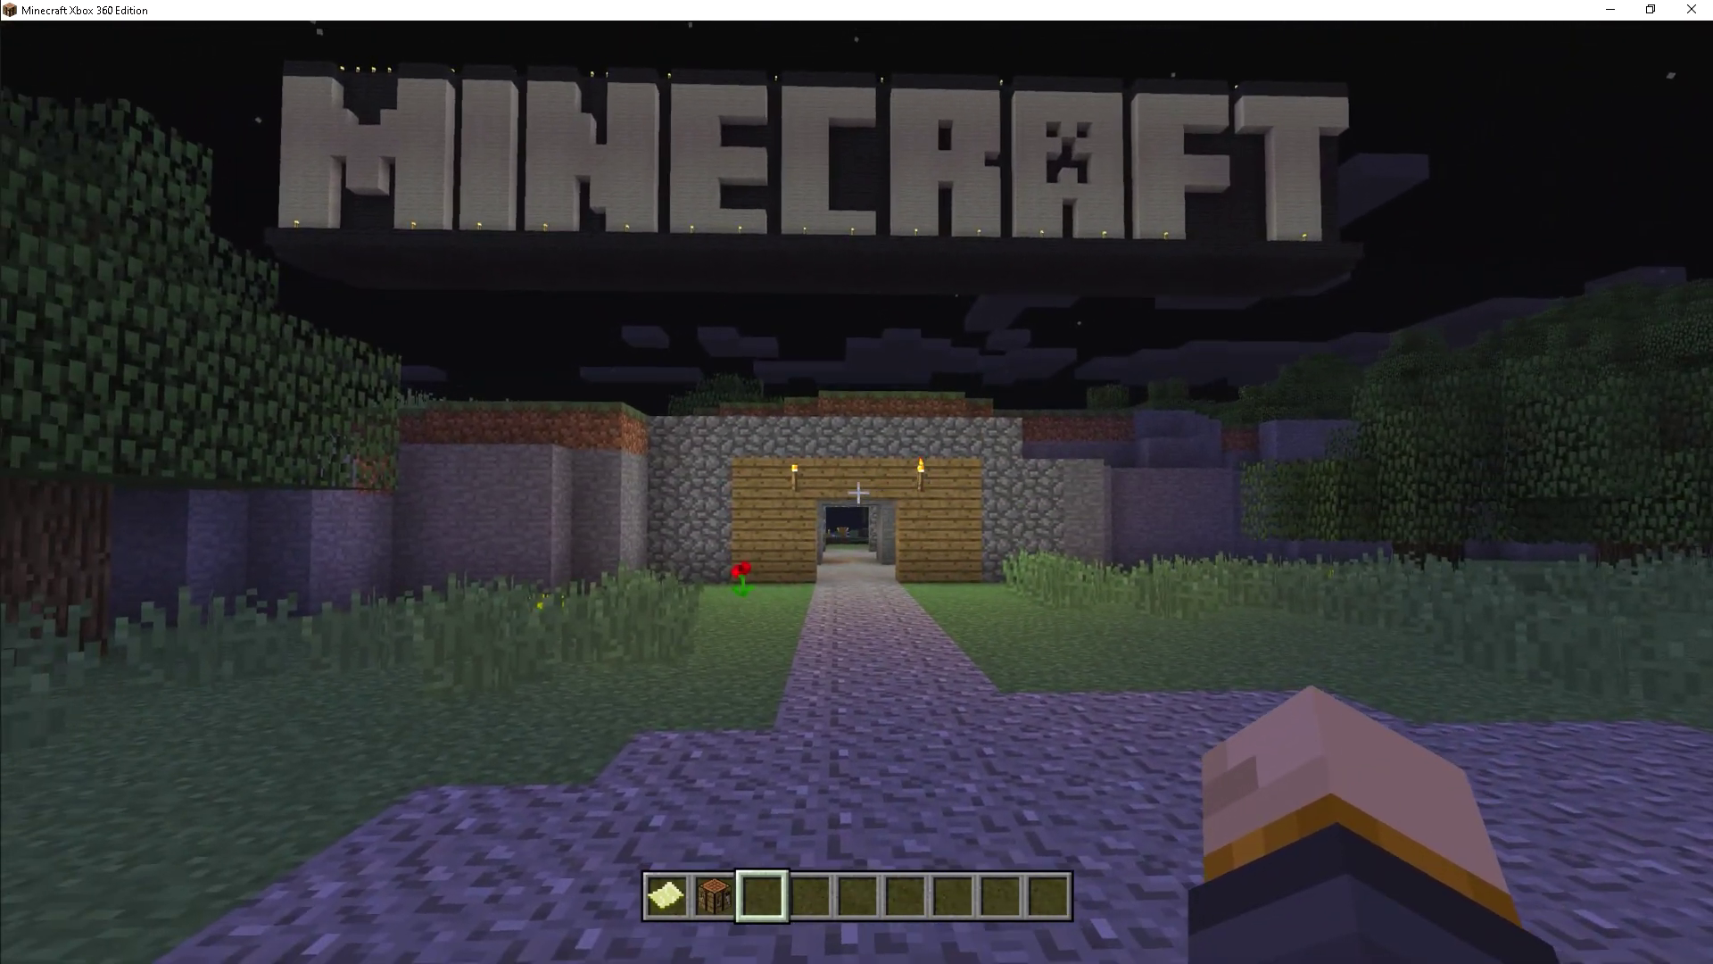
key("w")
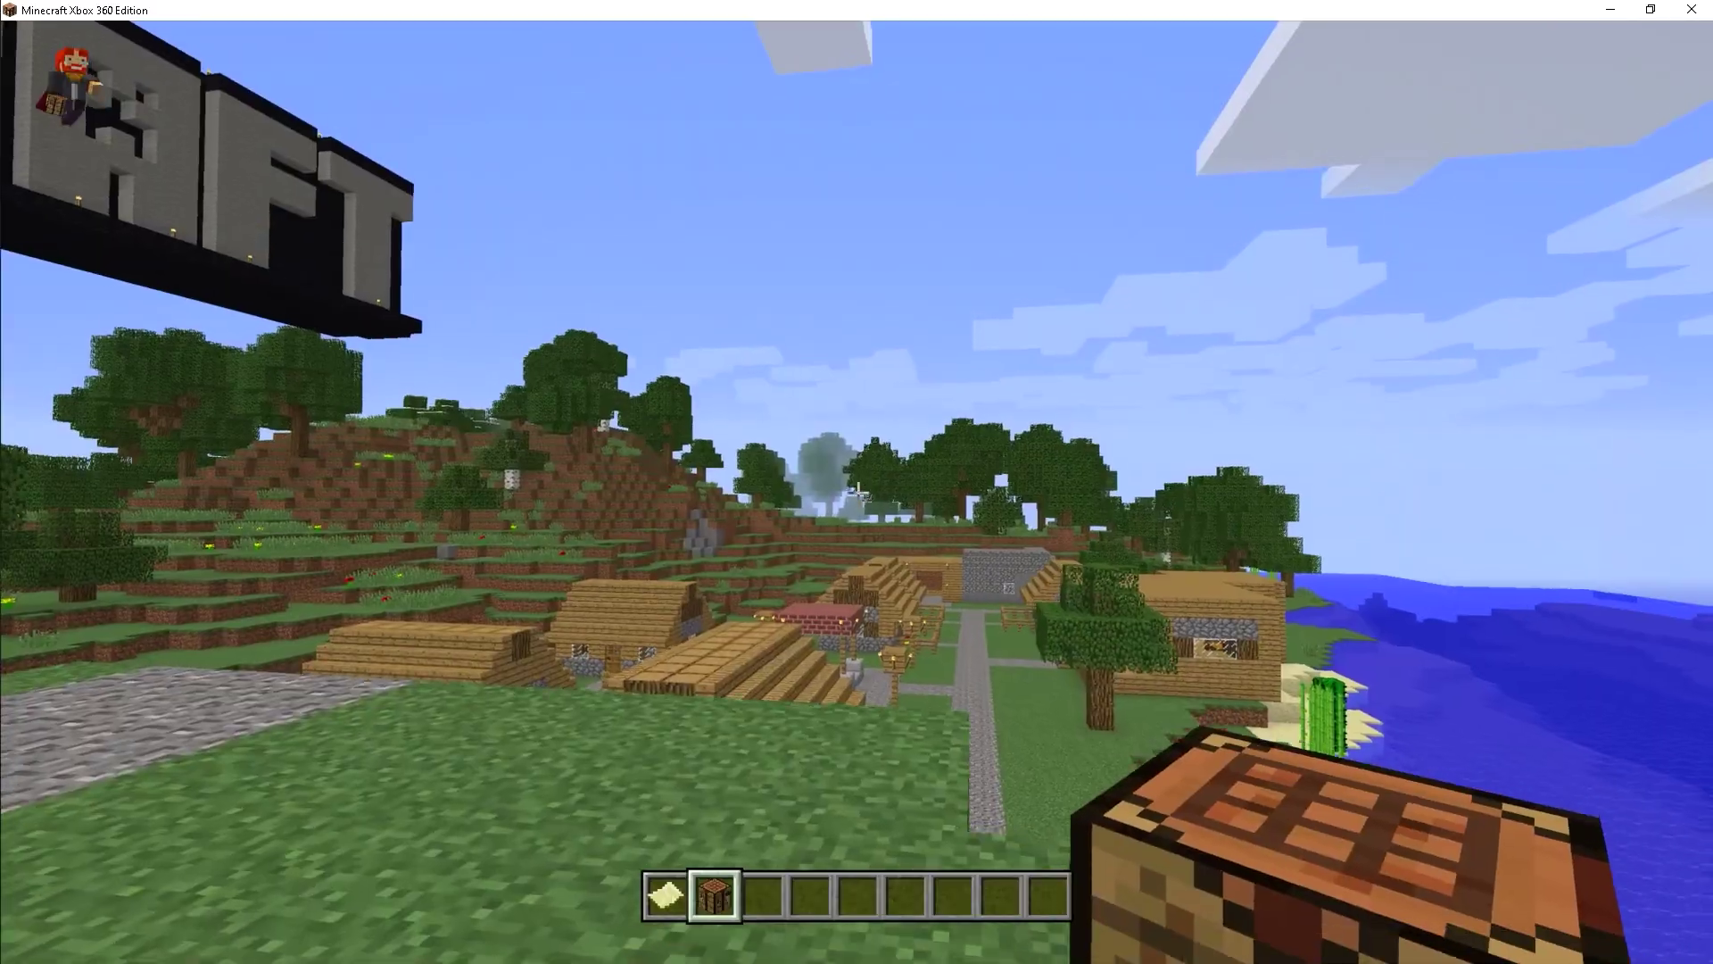
key("w")
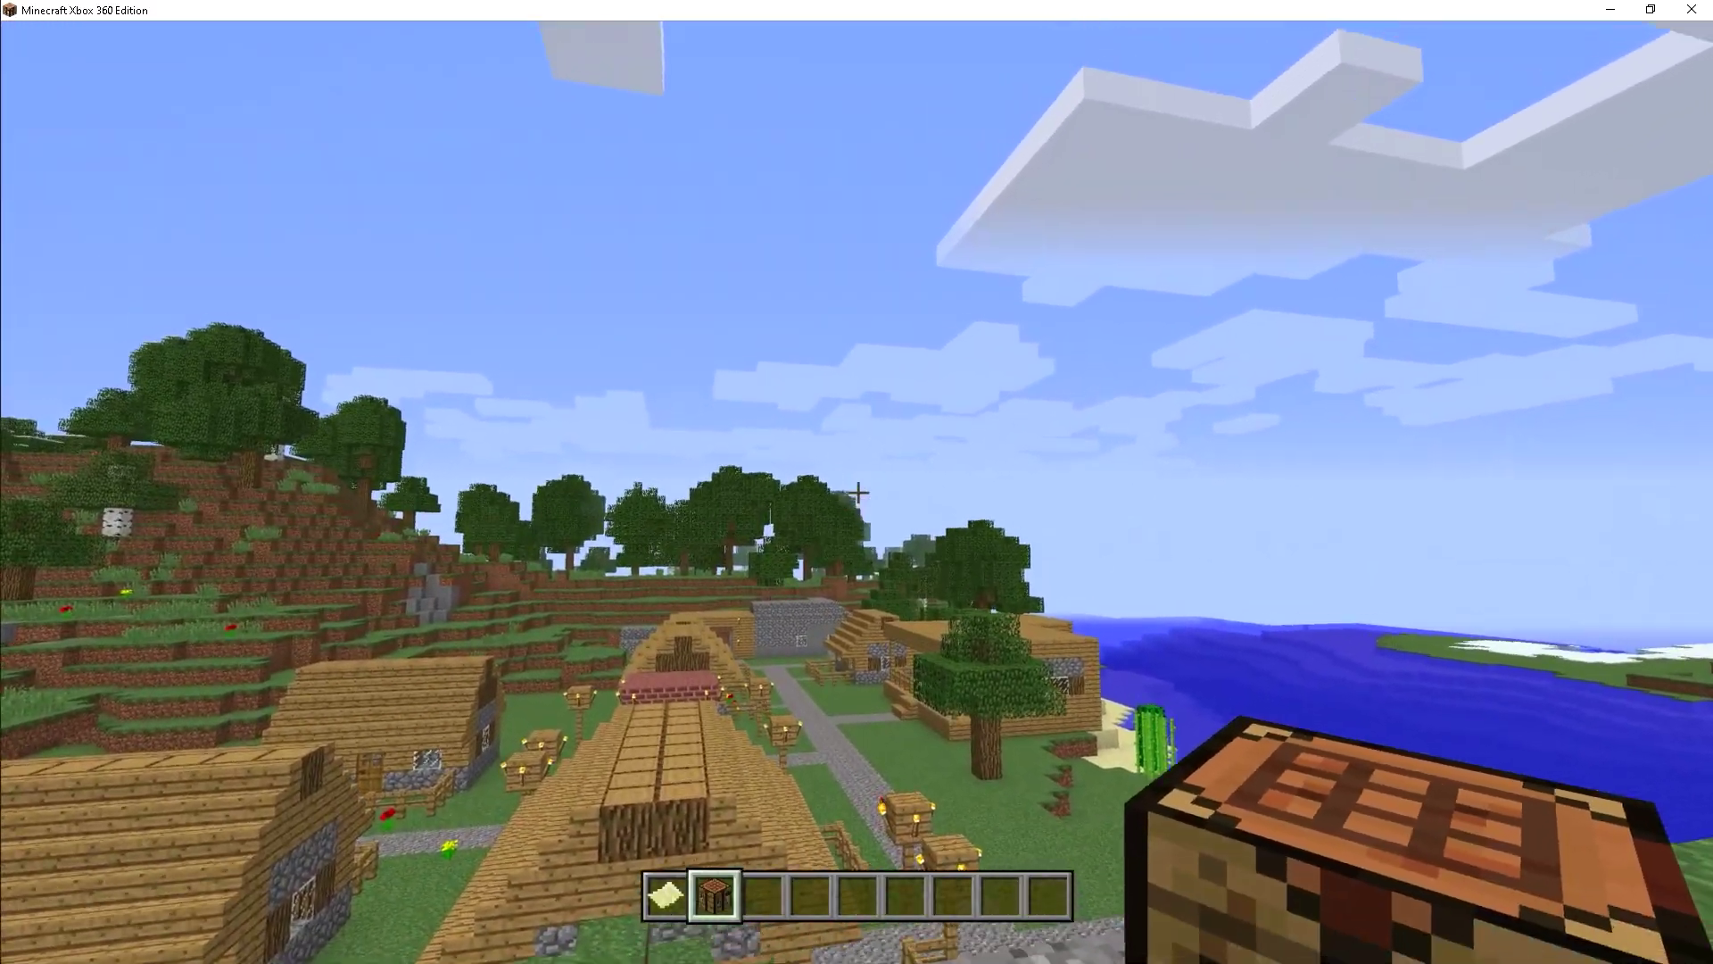
key("w")
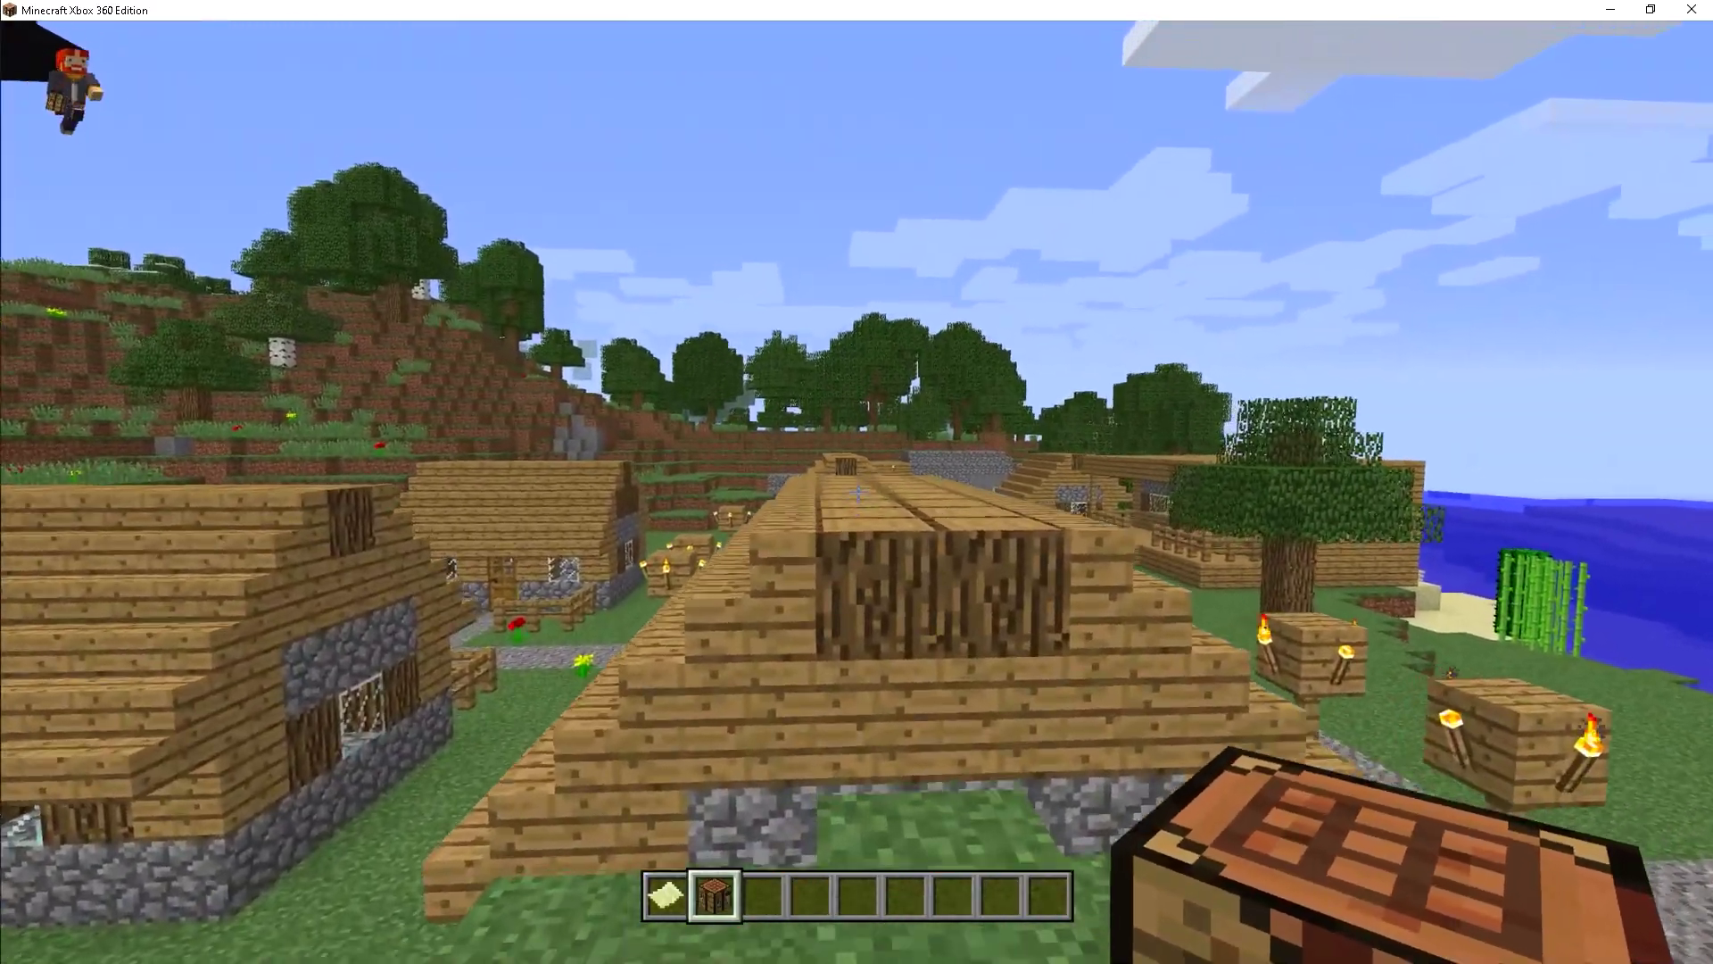
key("w")
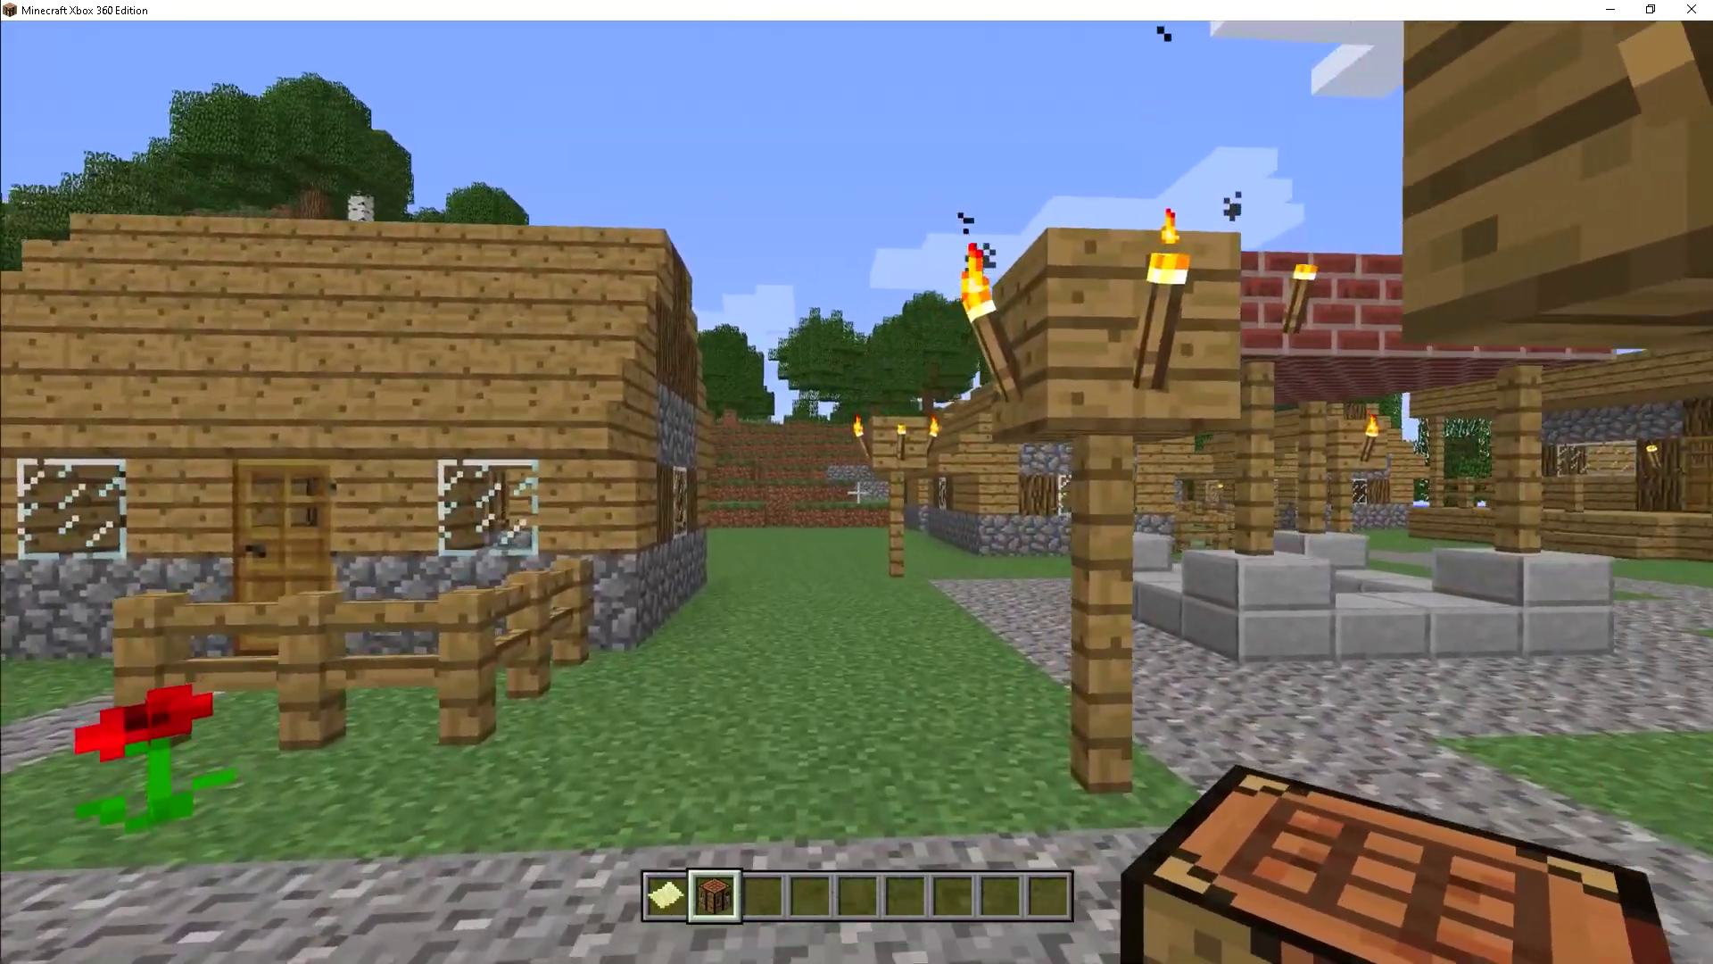
key("w")
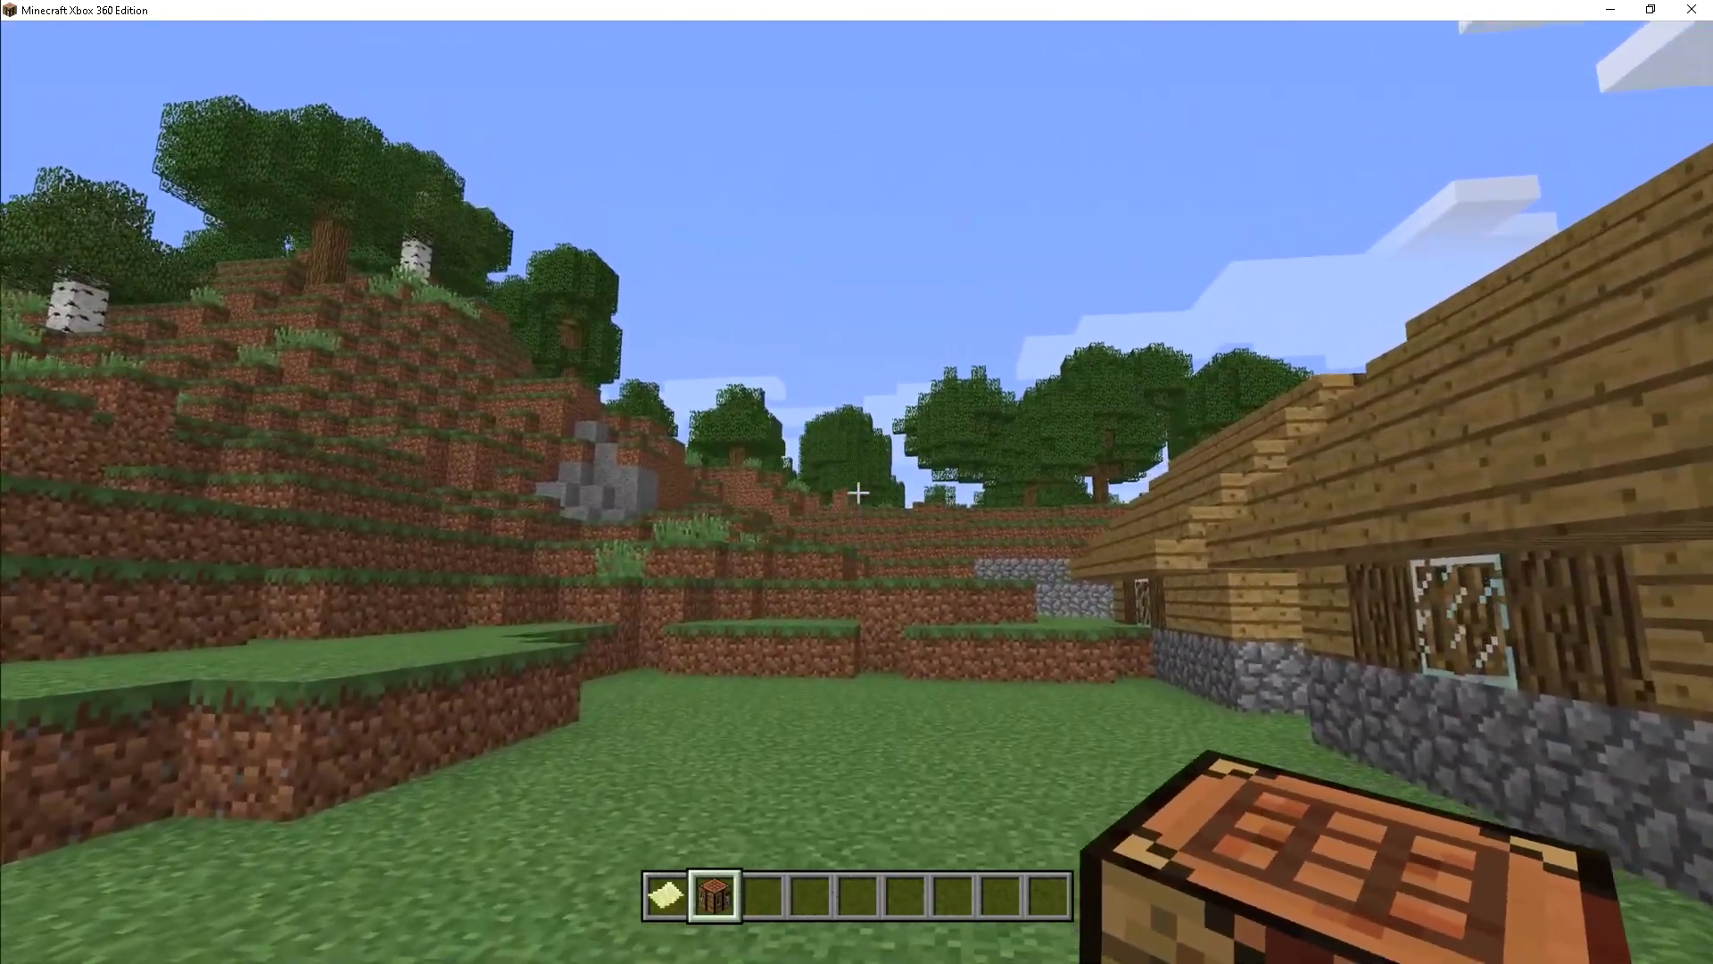
key("e")
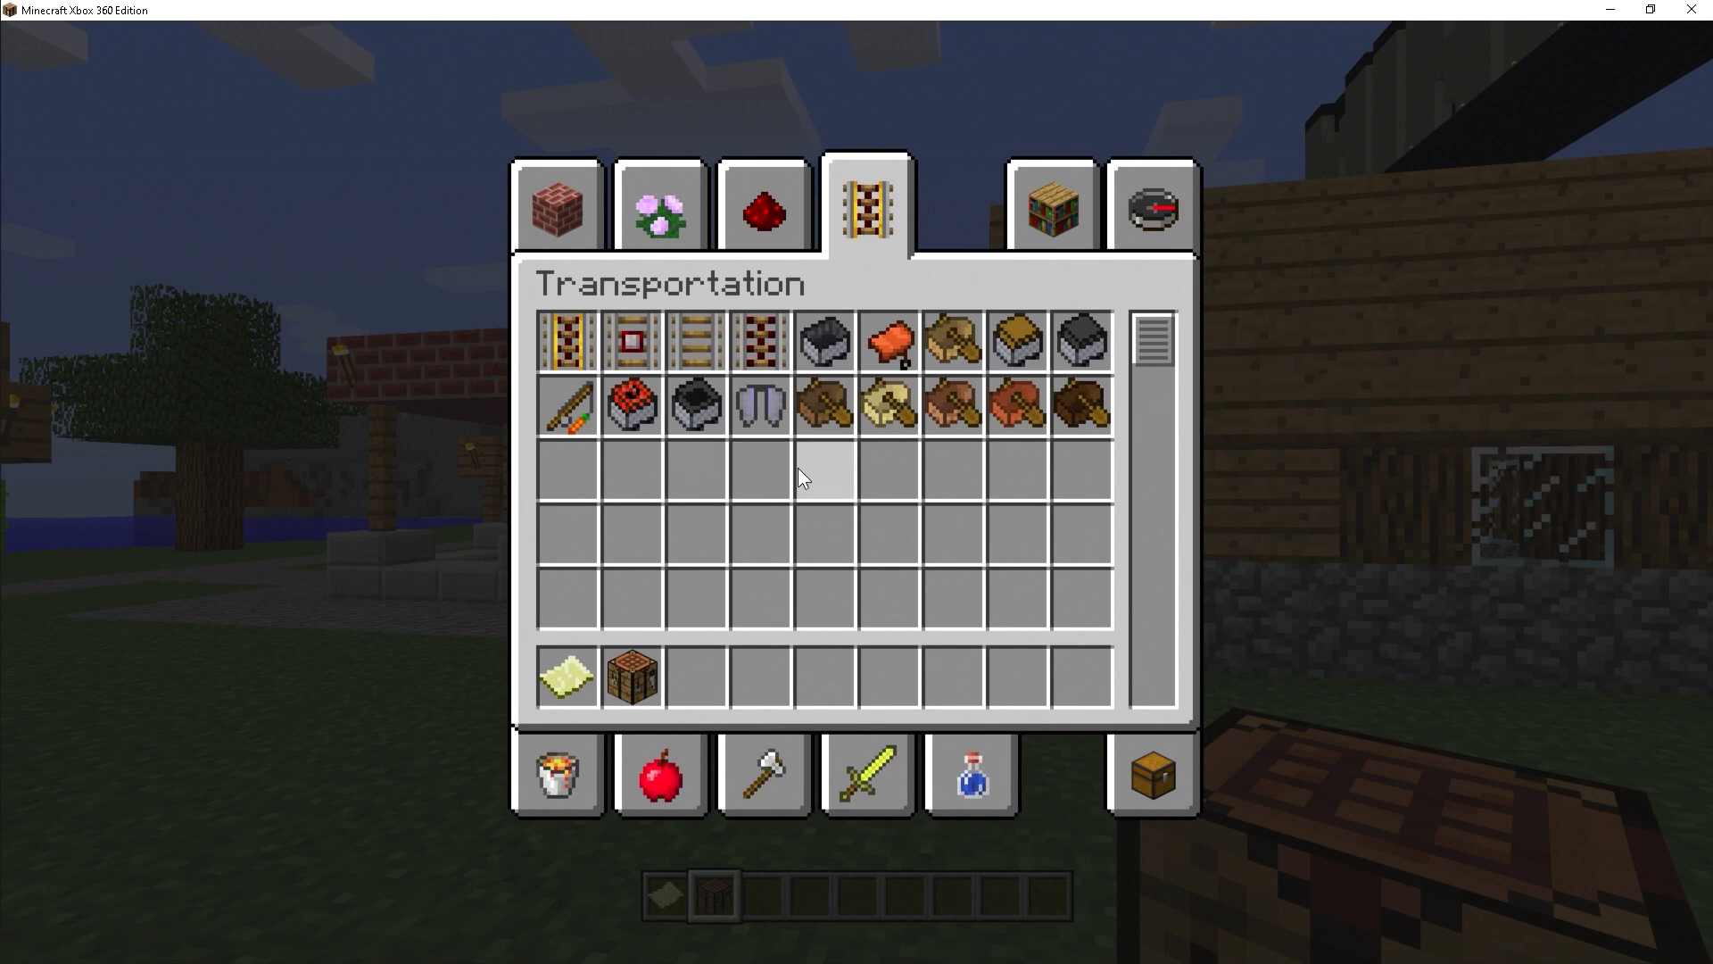
key("e")
Walk along the village's gravel paths, the nearby grassland and forest, and over to the brick-roofed well.
key("w")
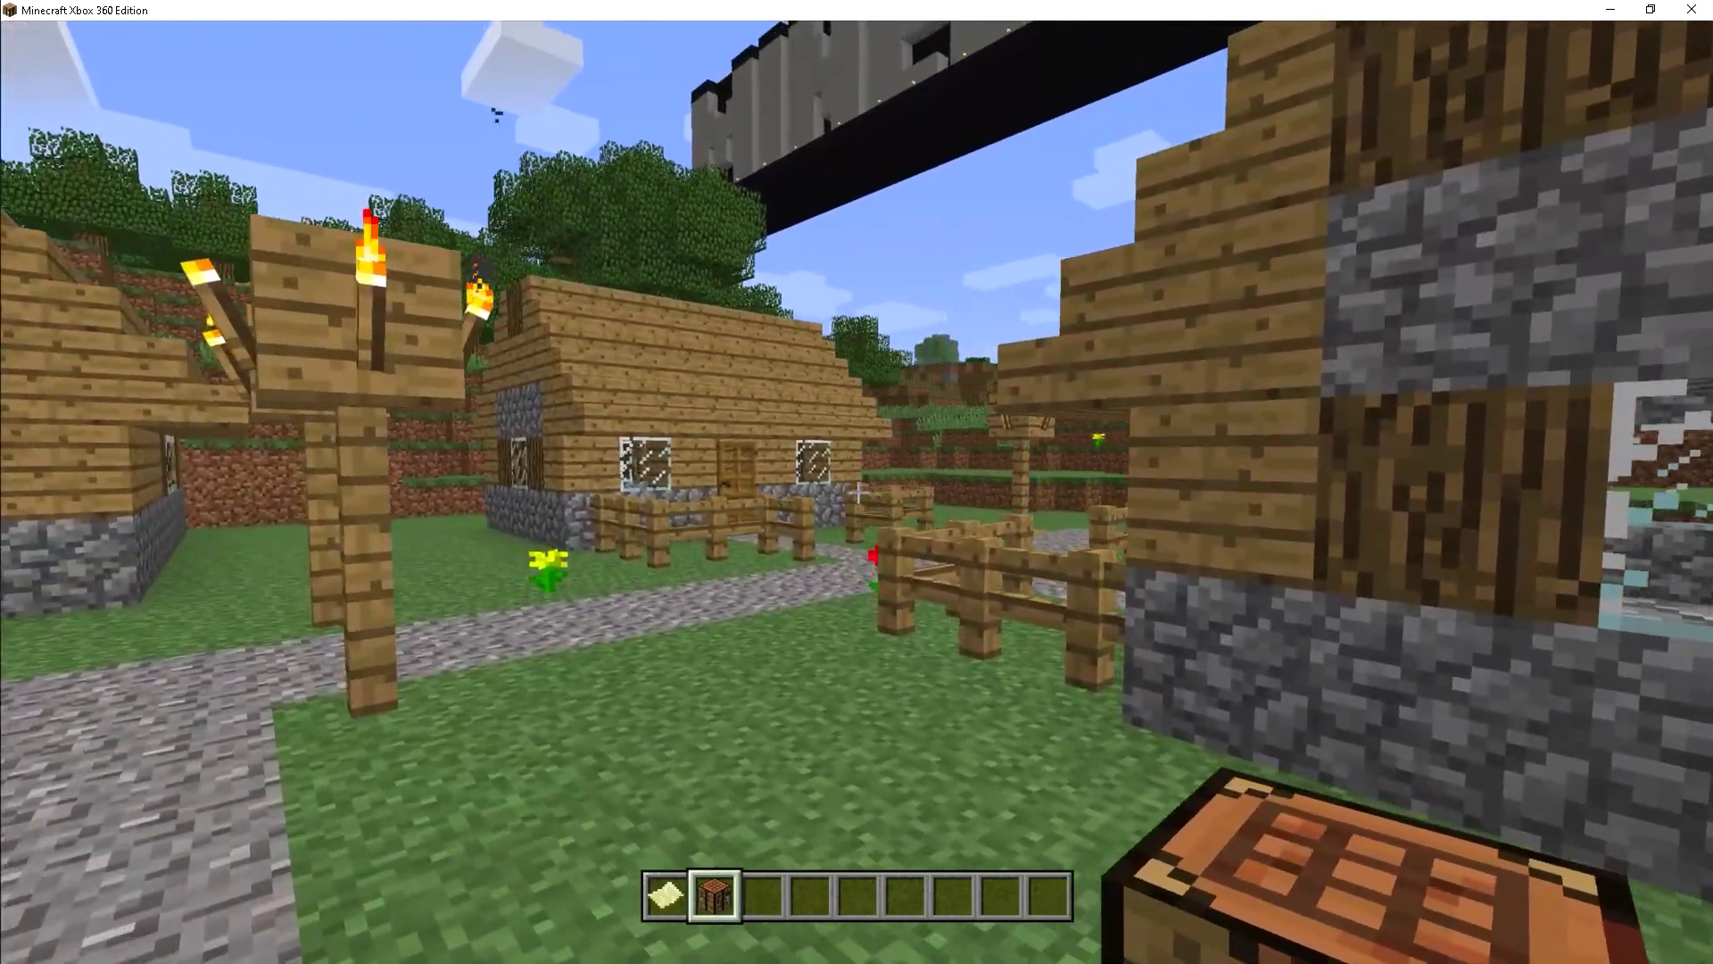
key("w")
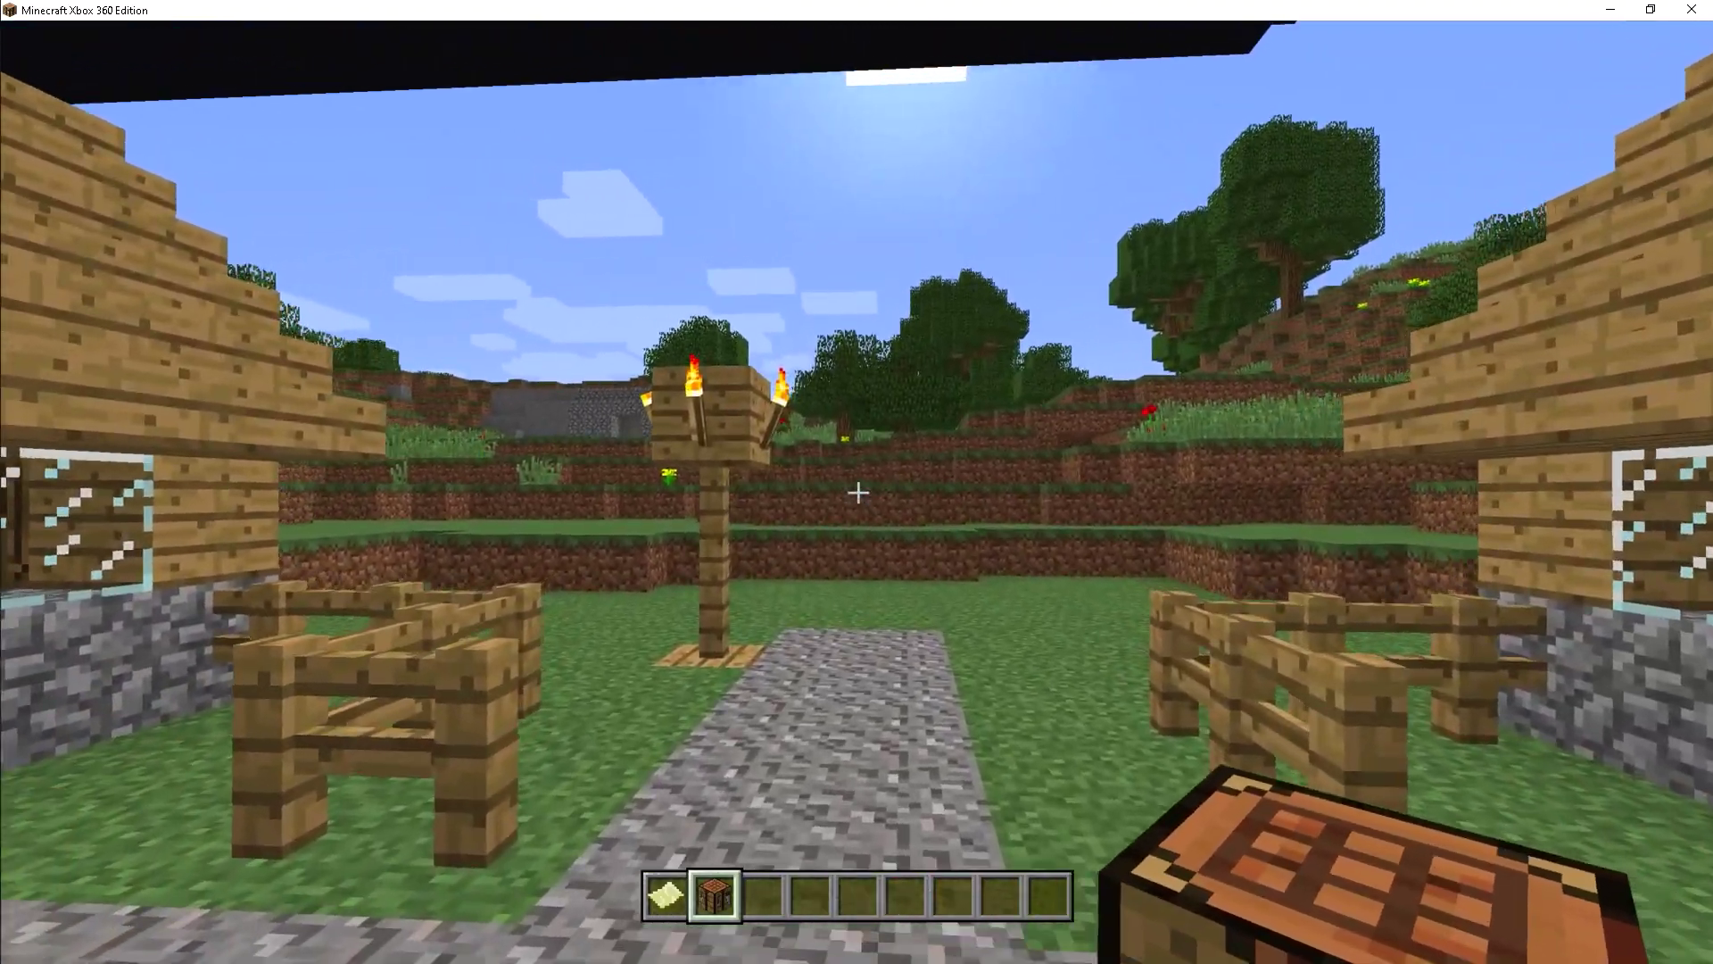
key("w")
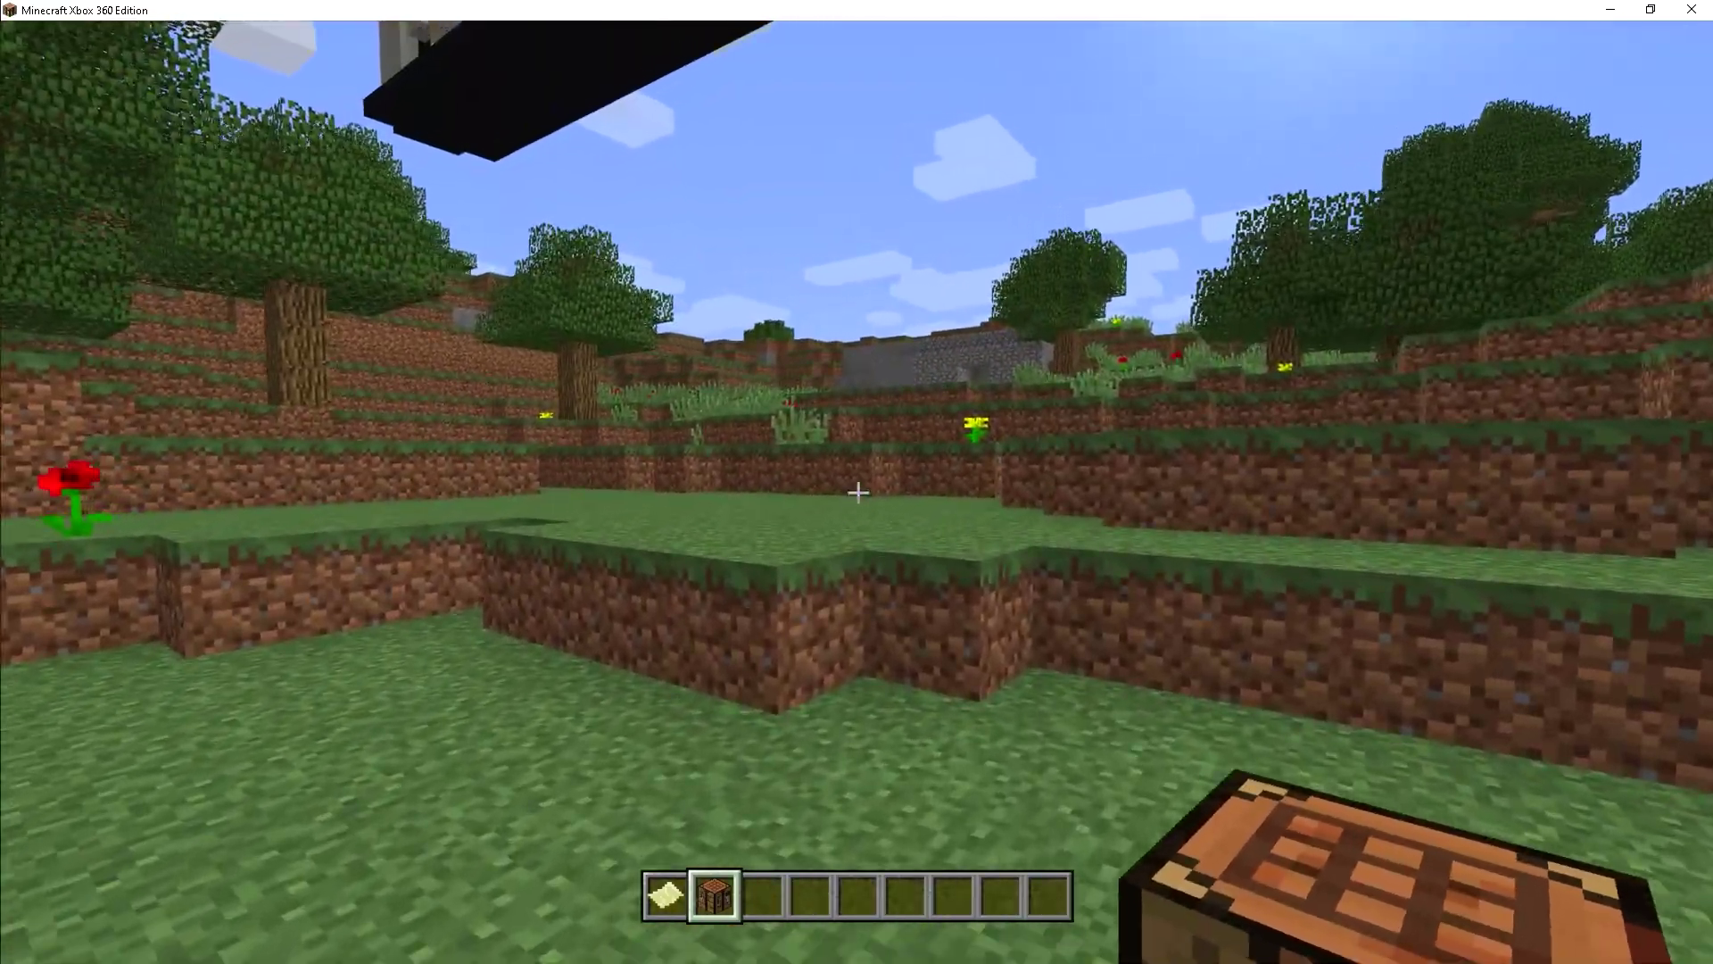
key("w")
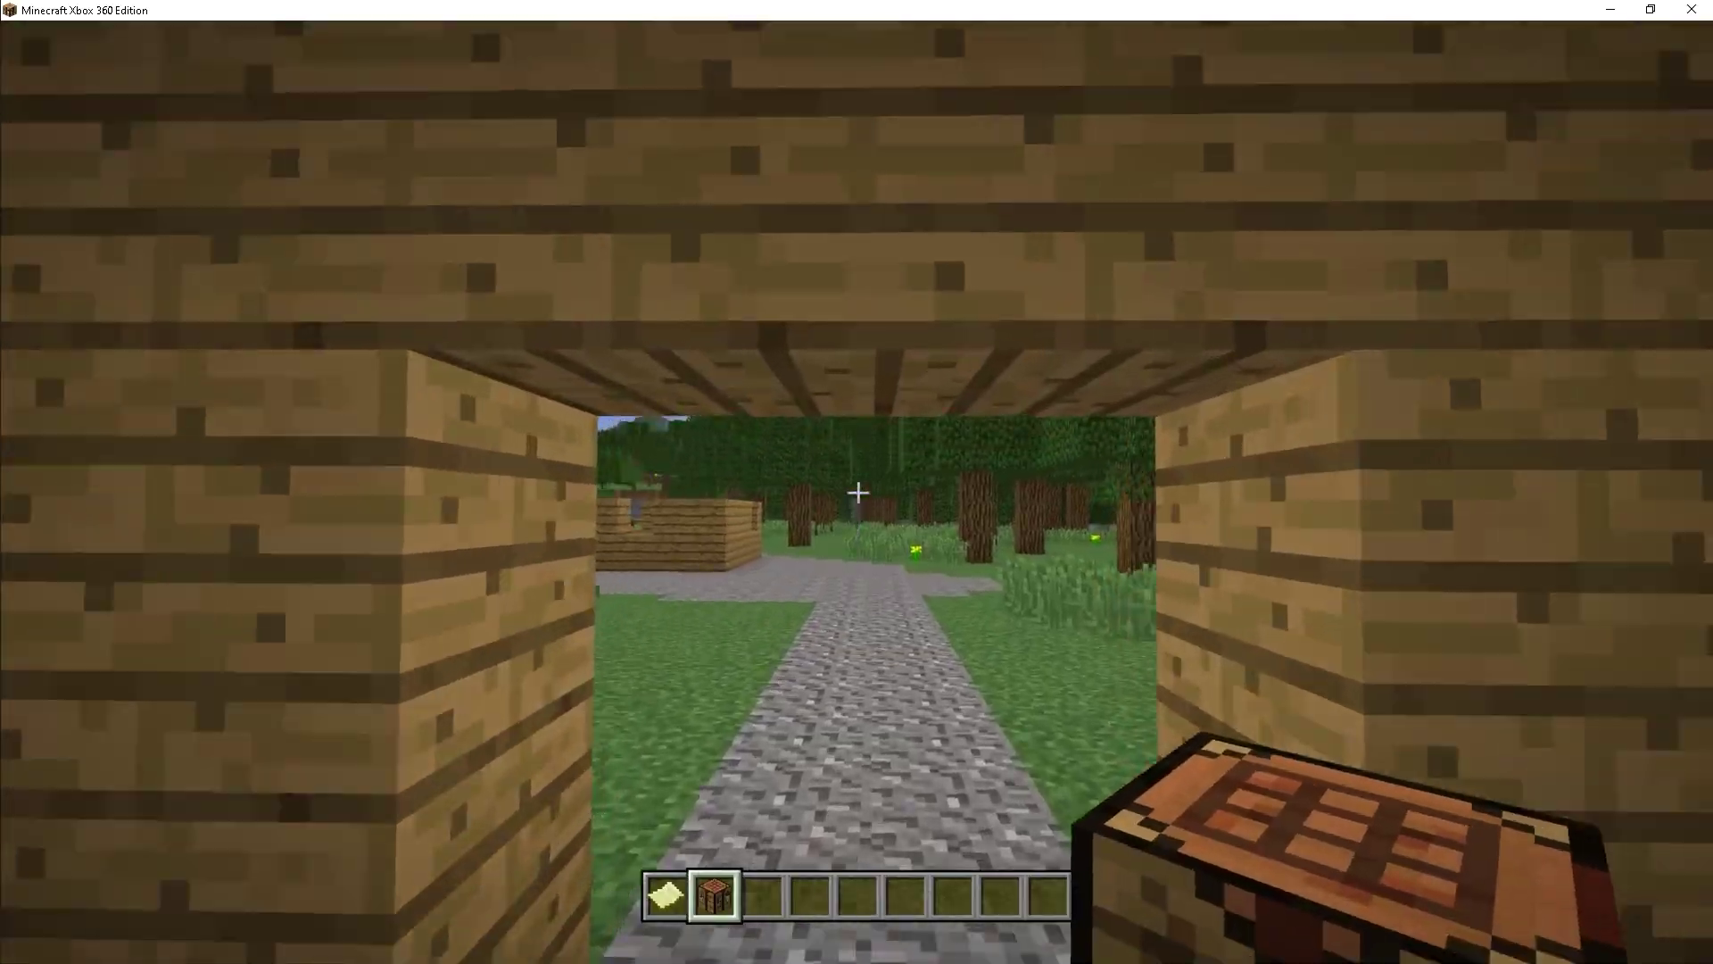
key("w")
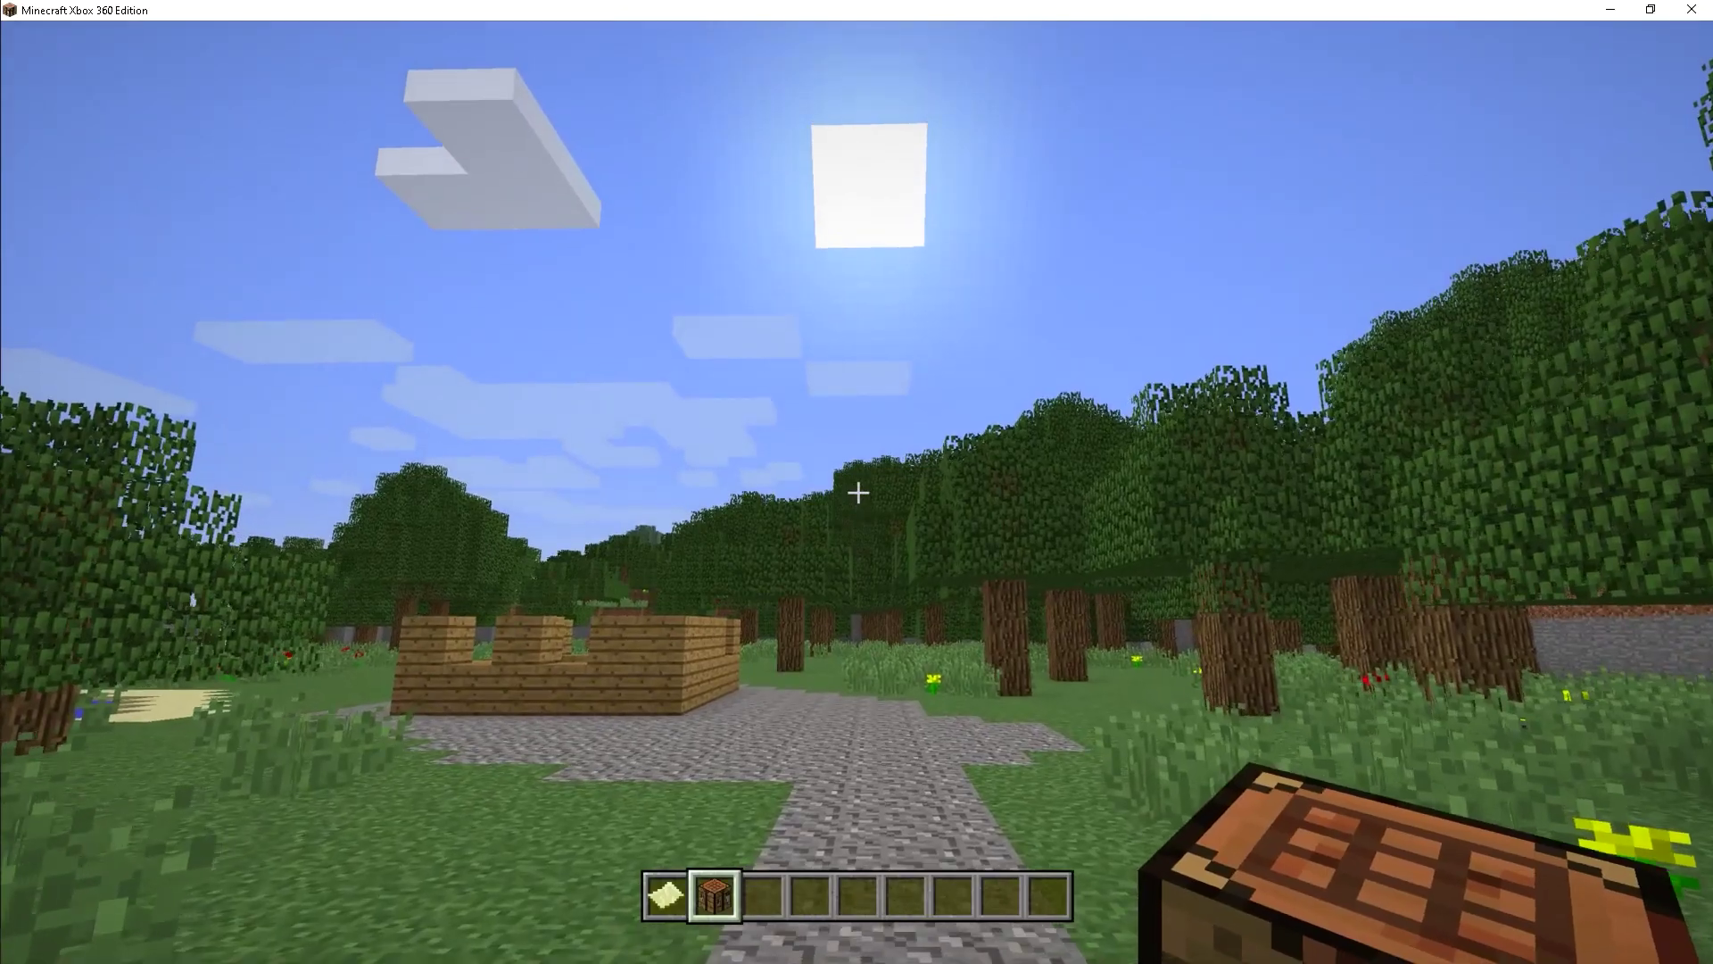
key("w")
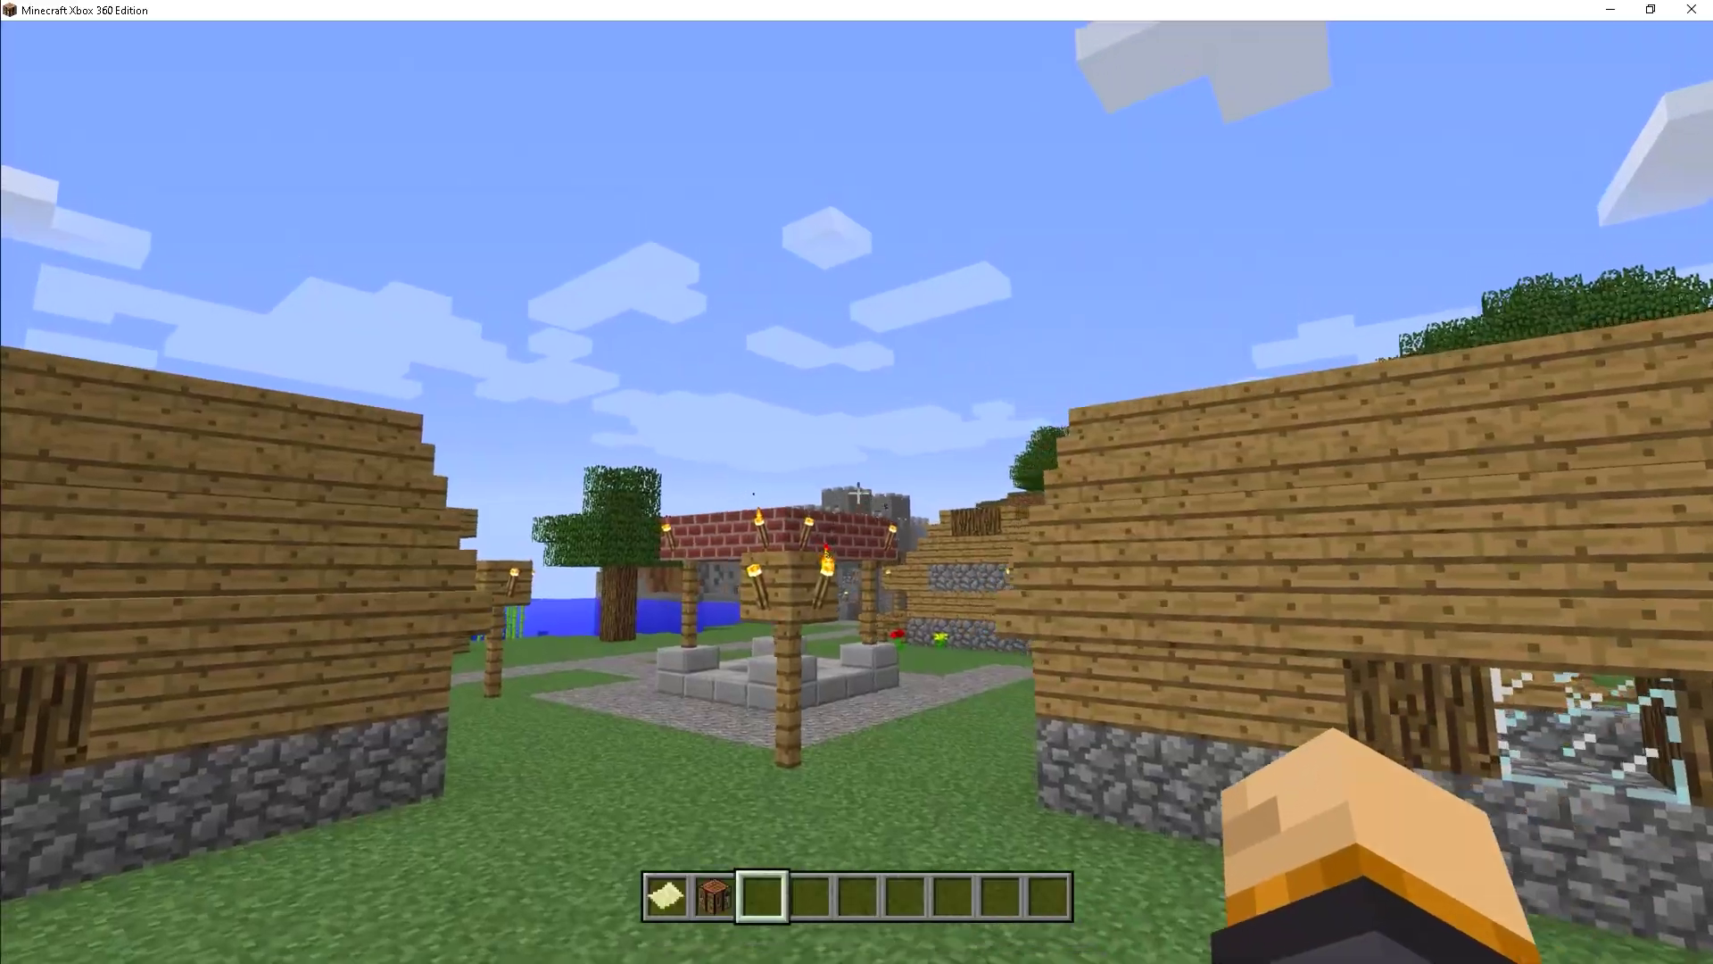
key("w")
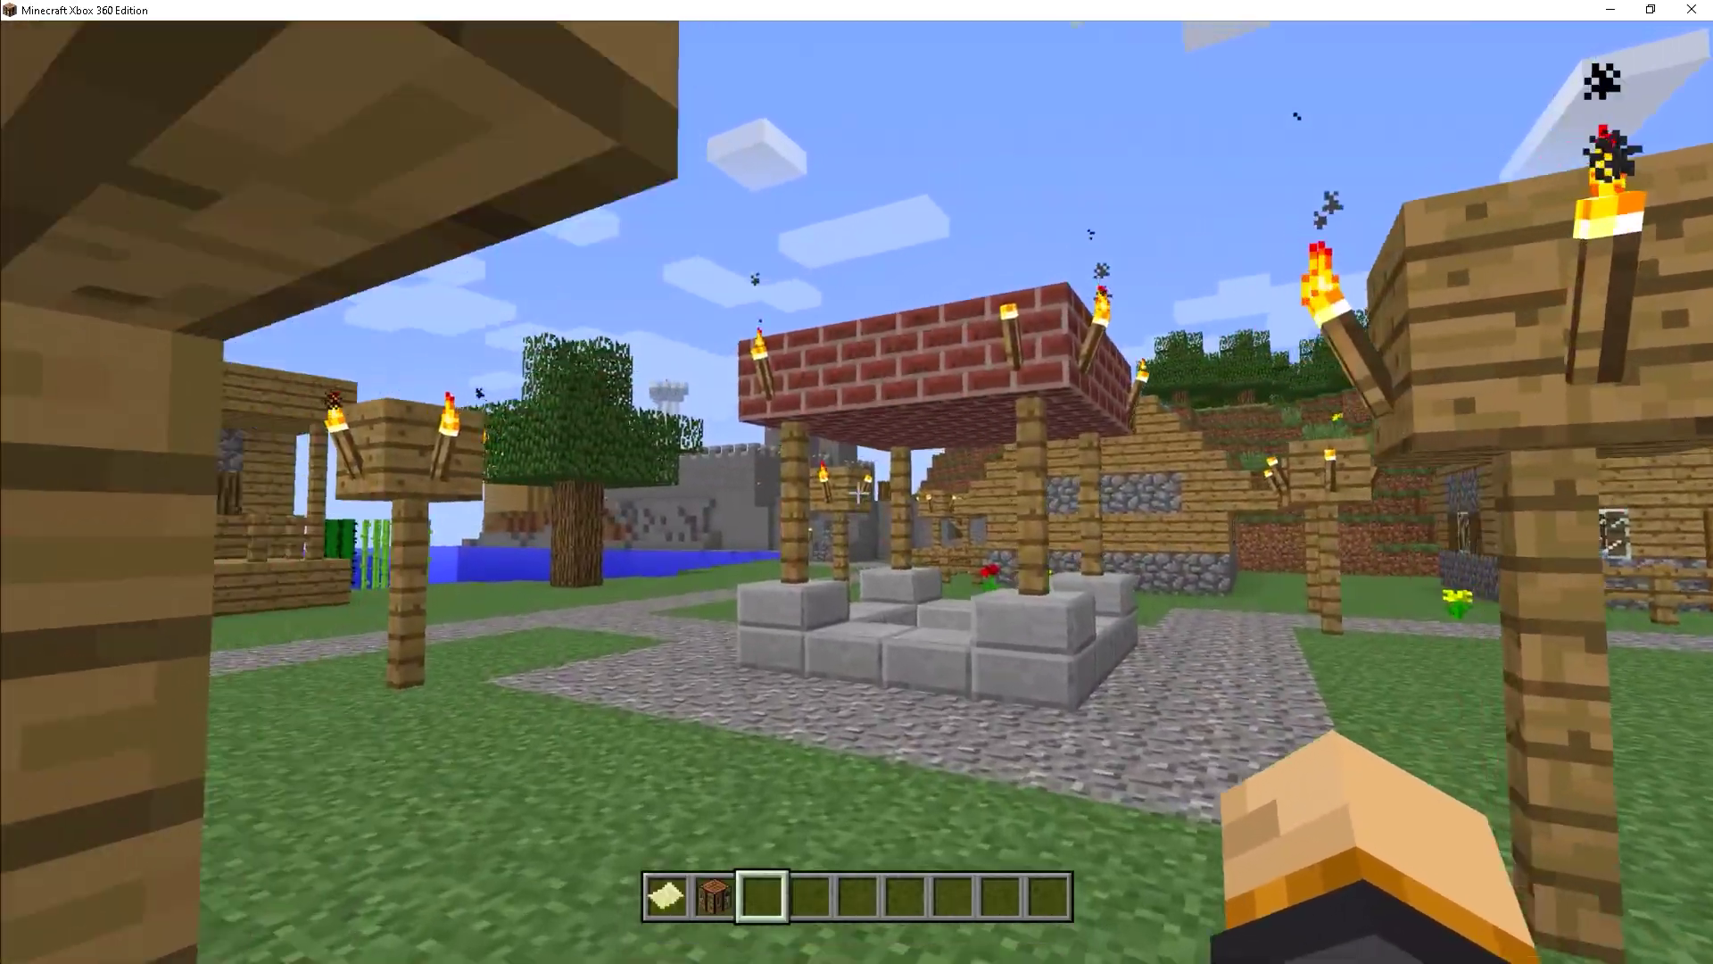
Walk from the brick-roofed well along the gravel path towards the mine entrance, and walk on the nearby grass in front-facing third-person view holding the crafting table.
key("w")
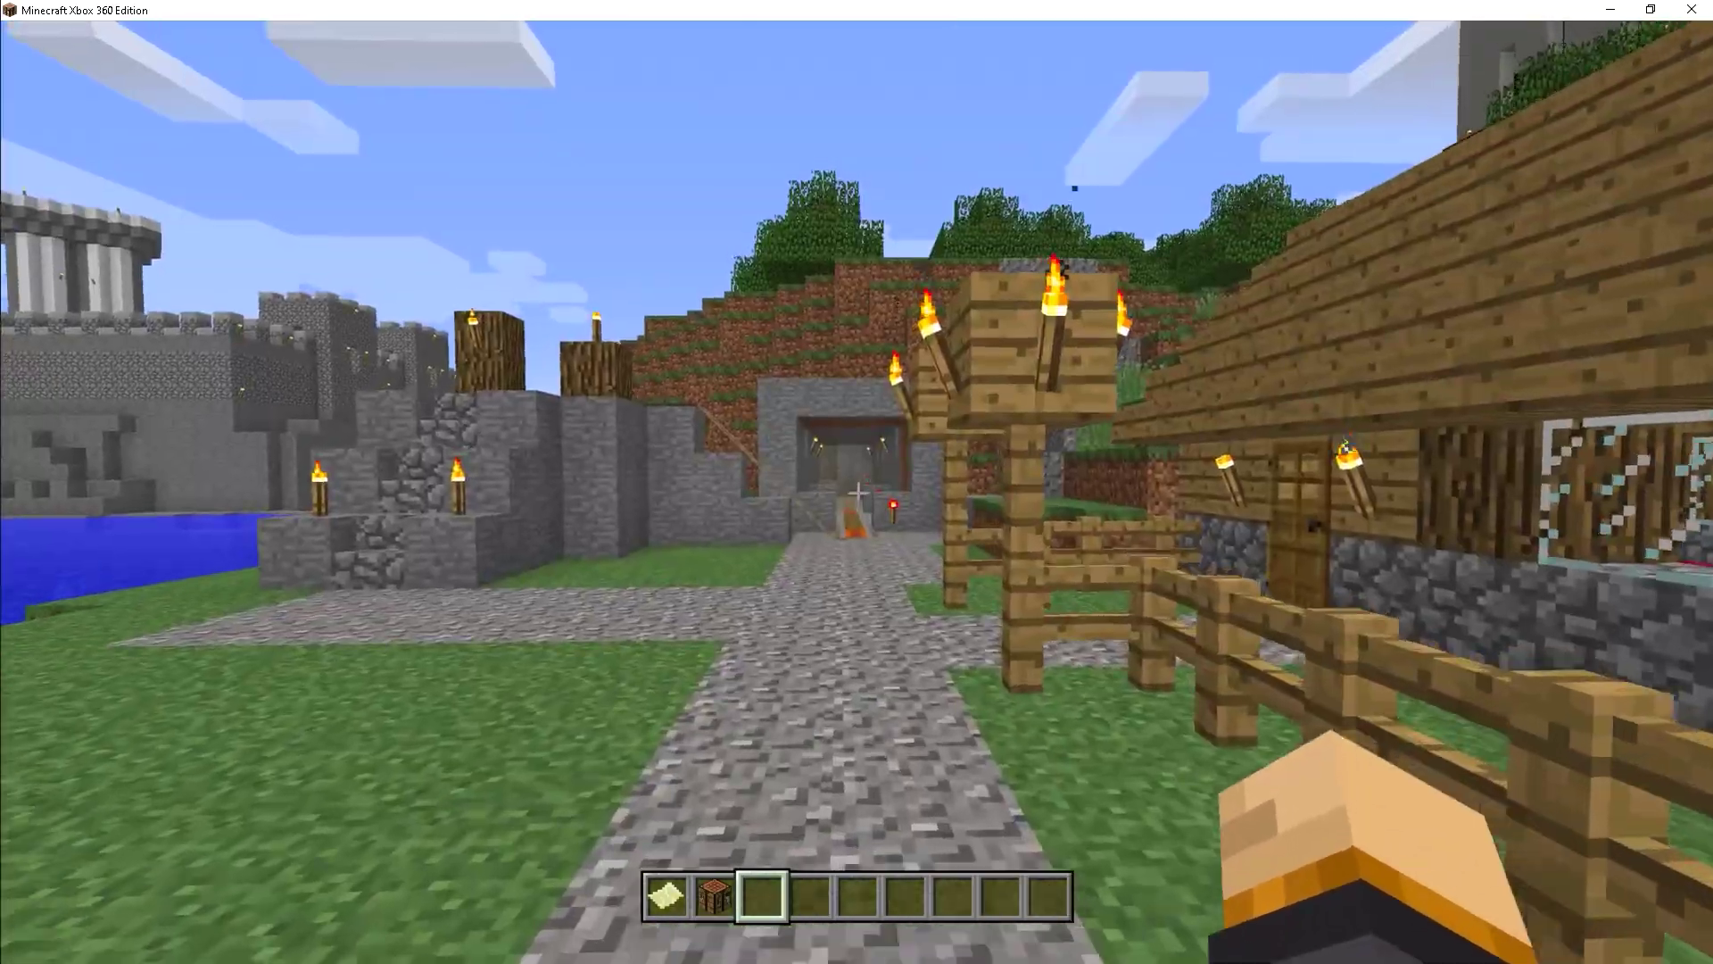
key("w")
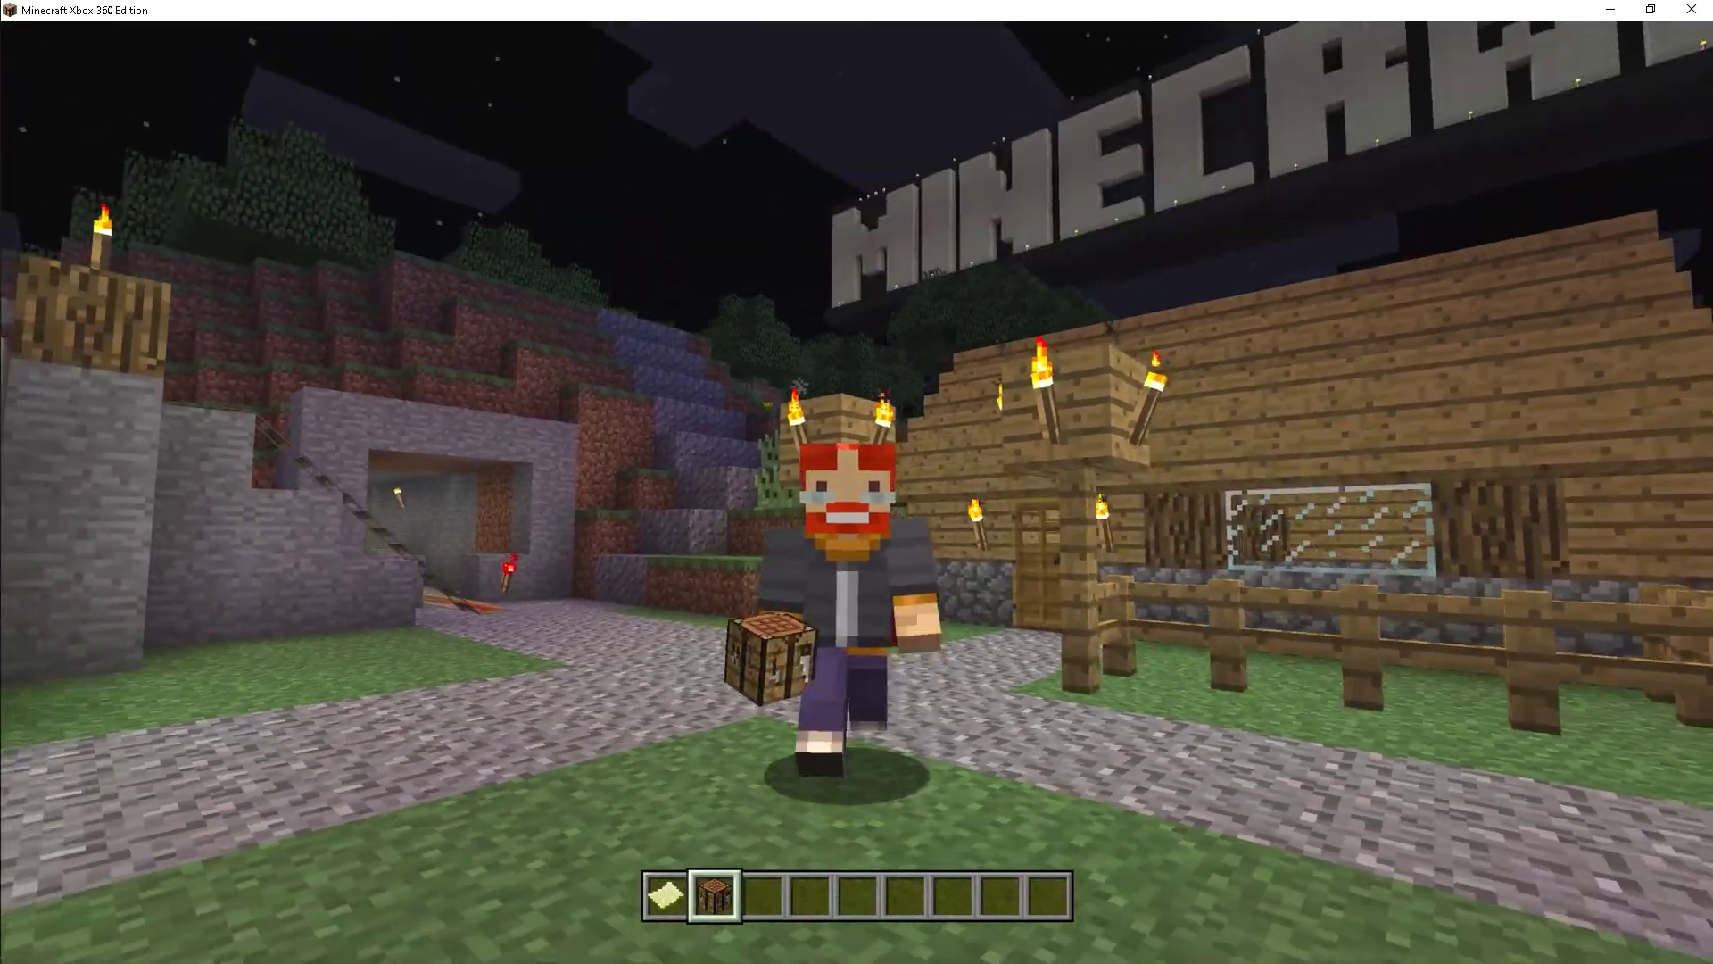
key("w")
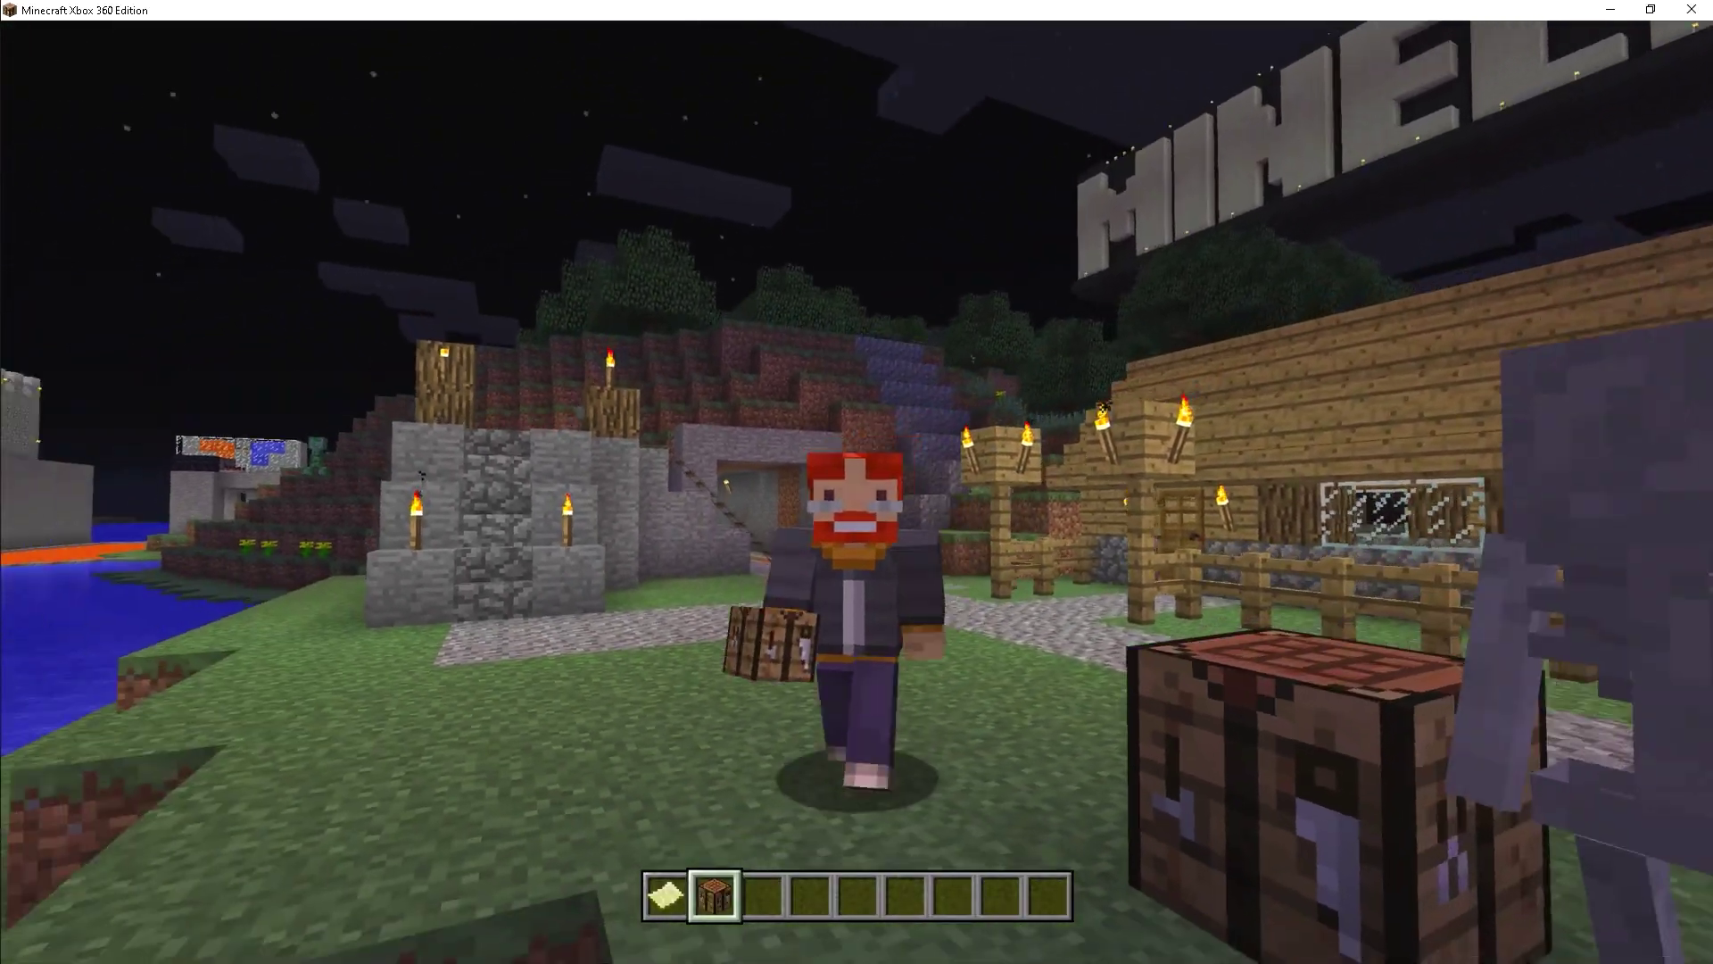
key("w")
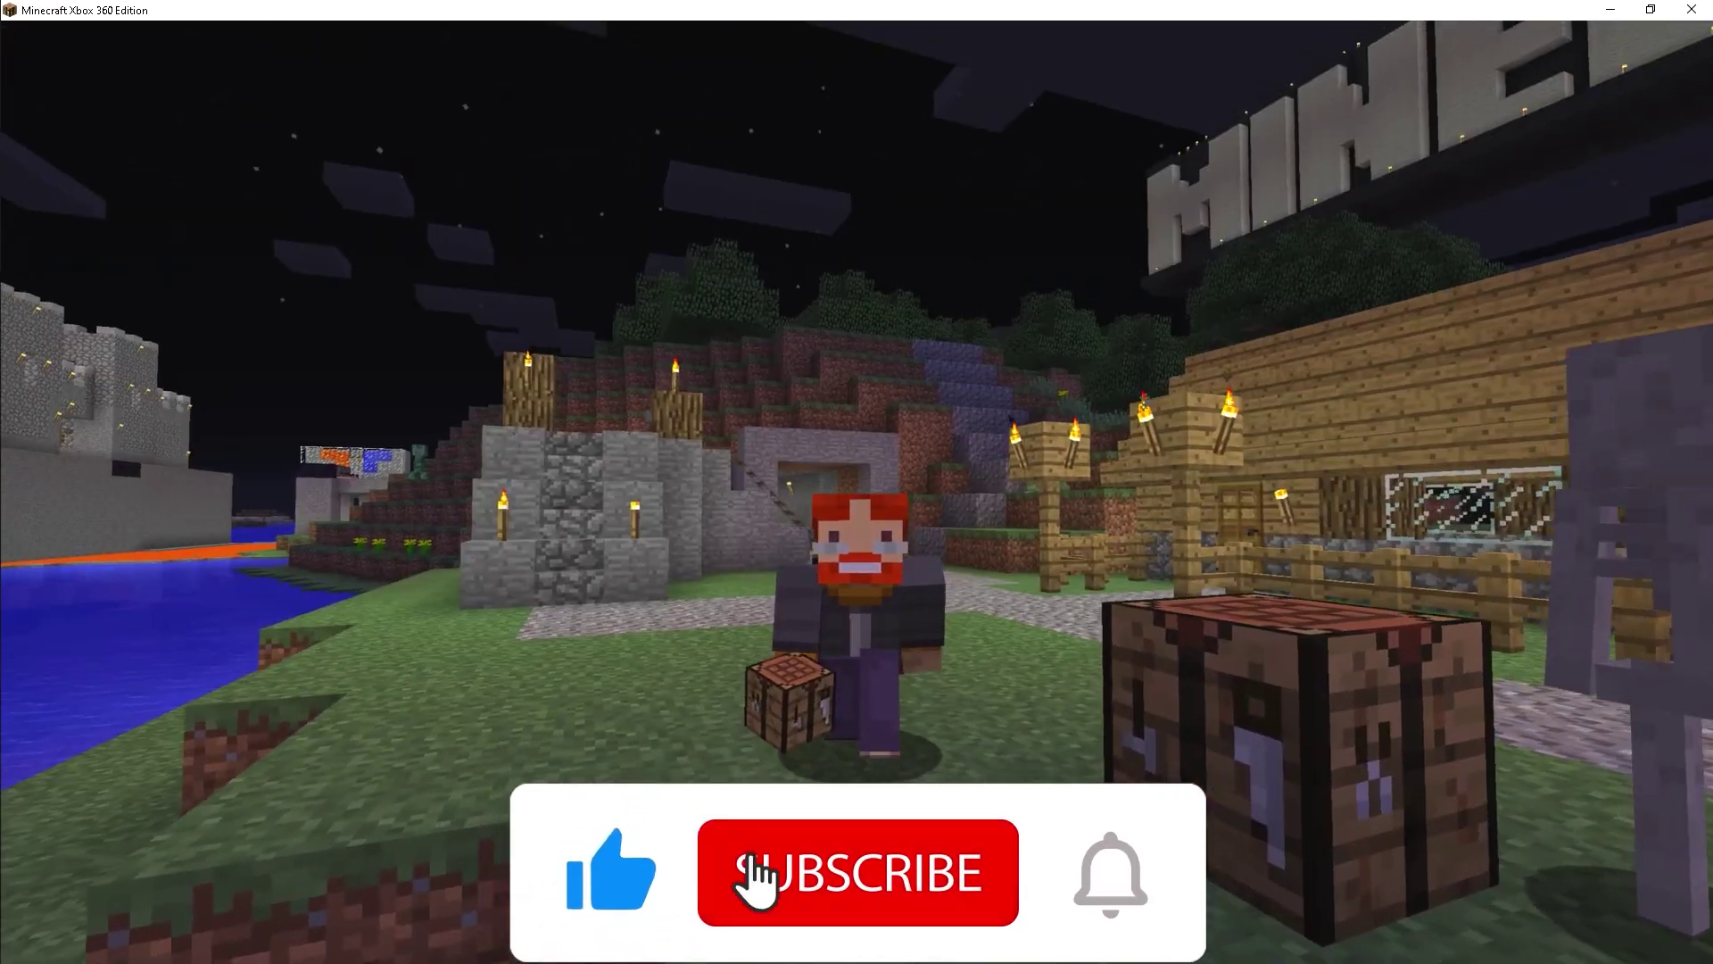
key("w")
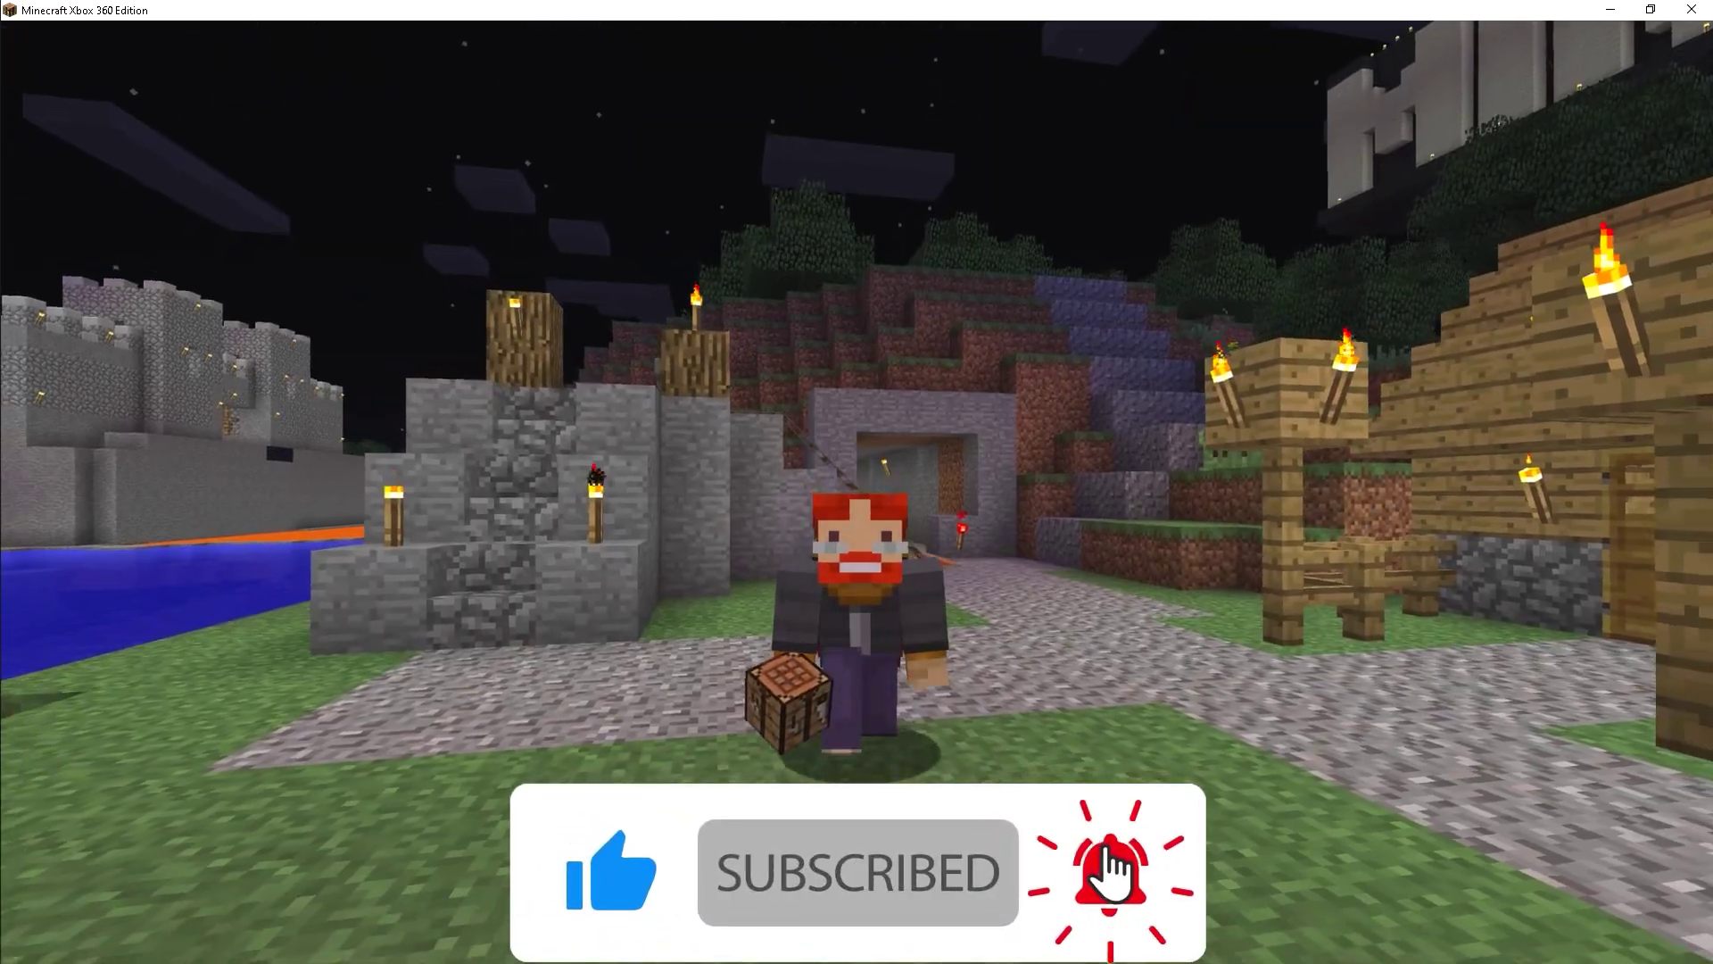
key("w")
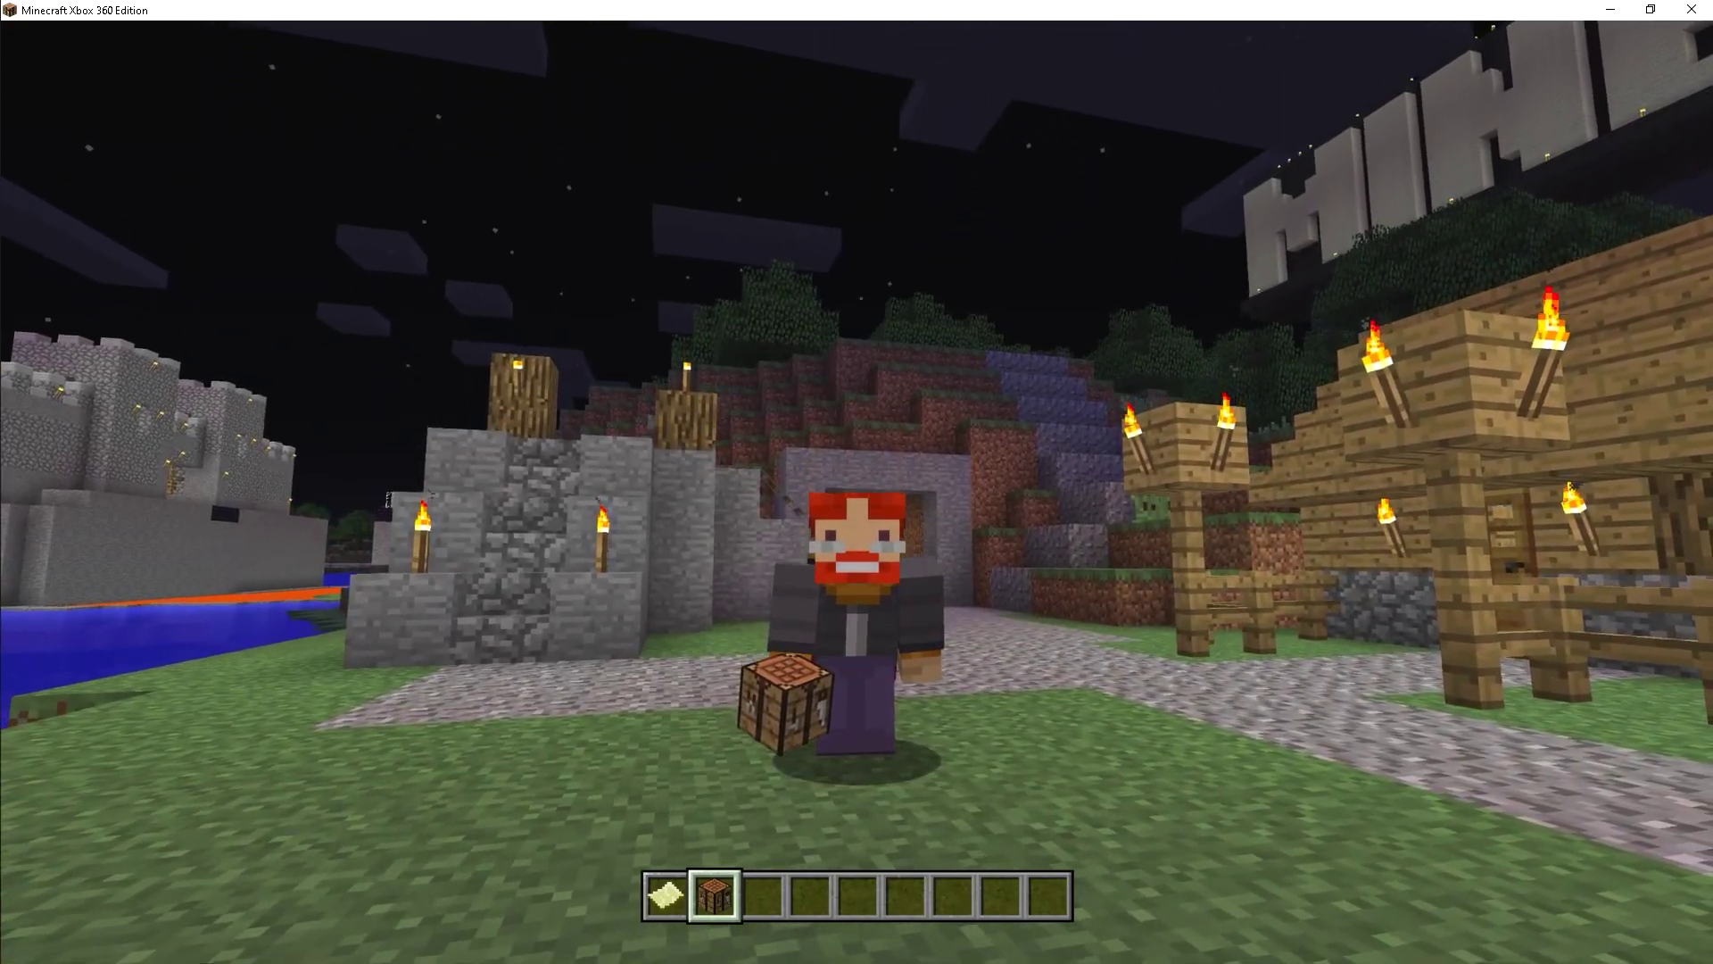
key("w")
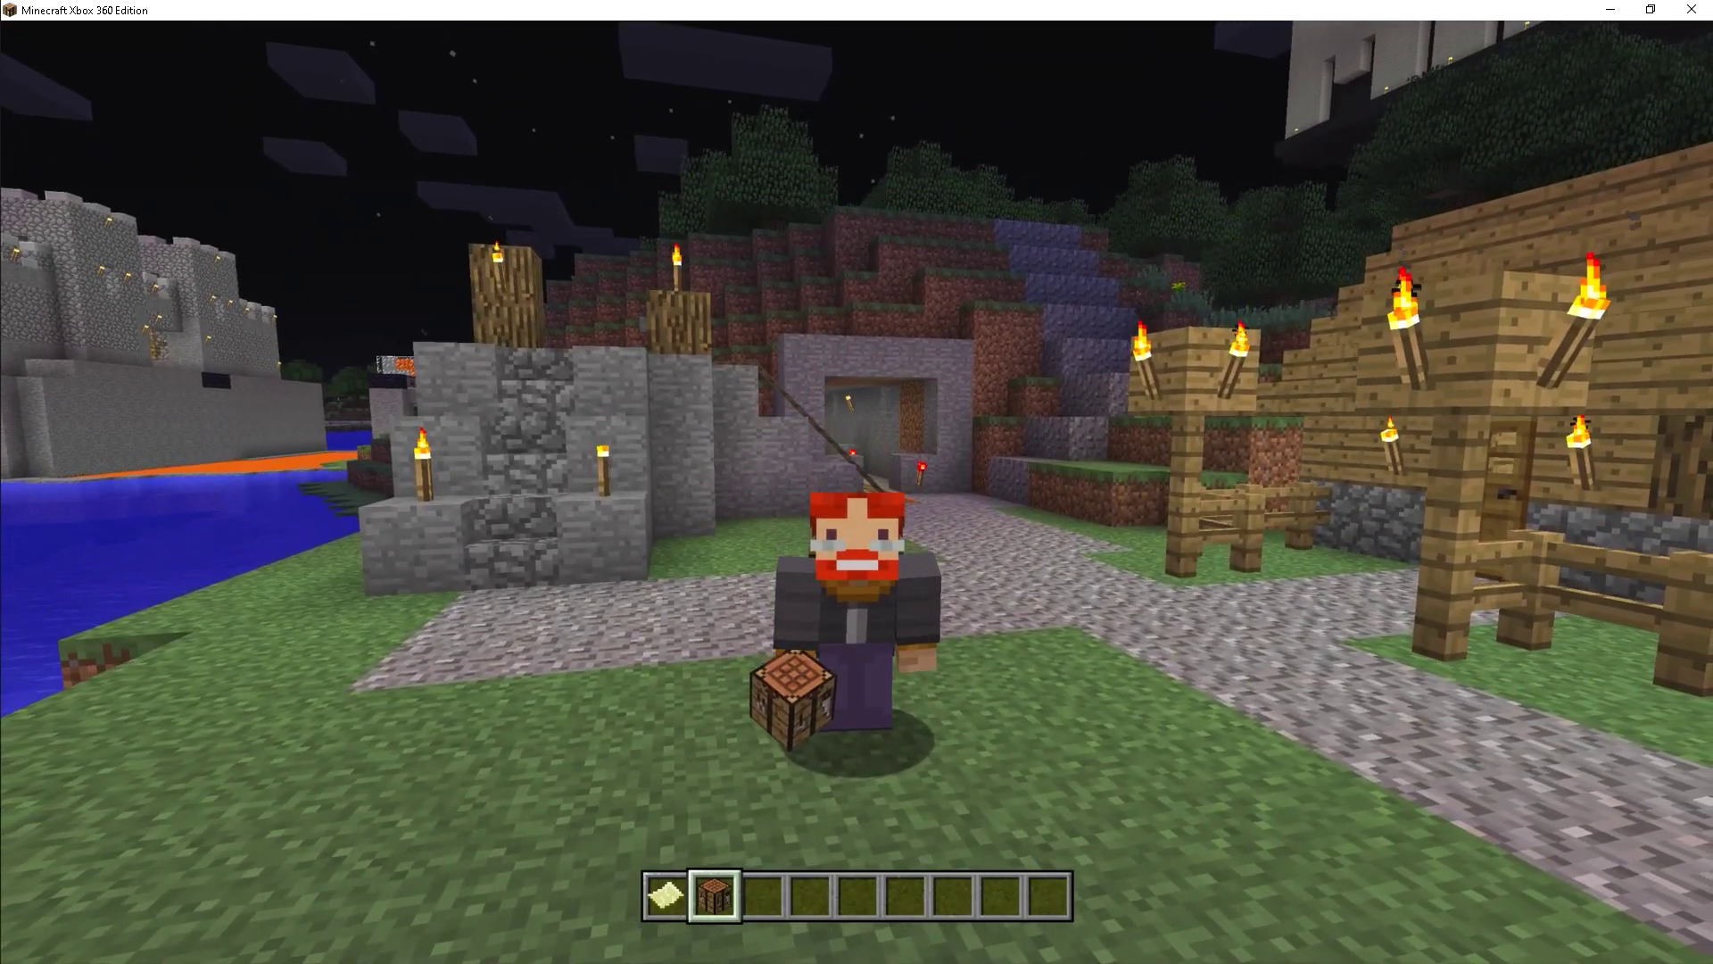